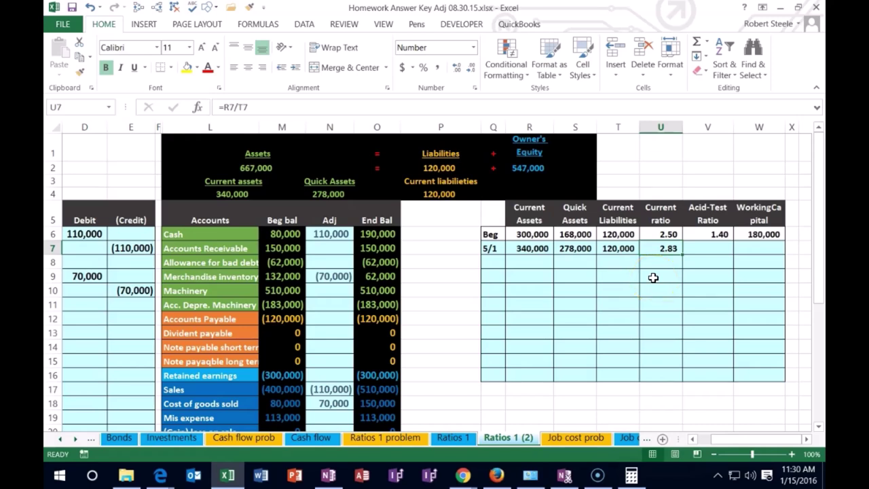
Step: Switch to Calculator and divide 278,000 by 120,000 to check the 5/1 acid-test ratio
{"action": "key", "text": "Right"}
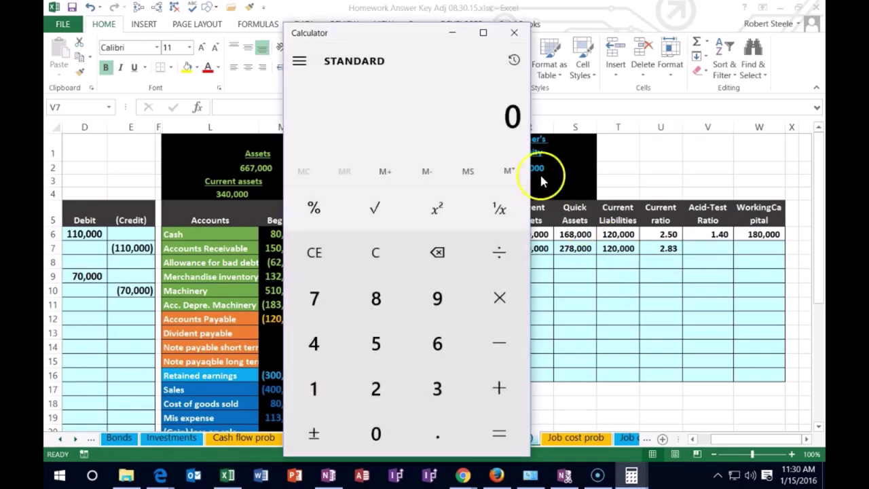
{"action": "left_click_drag", "start_coordinate": [407, 37], "coordinate": [310, 35]}
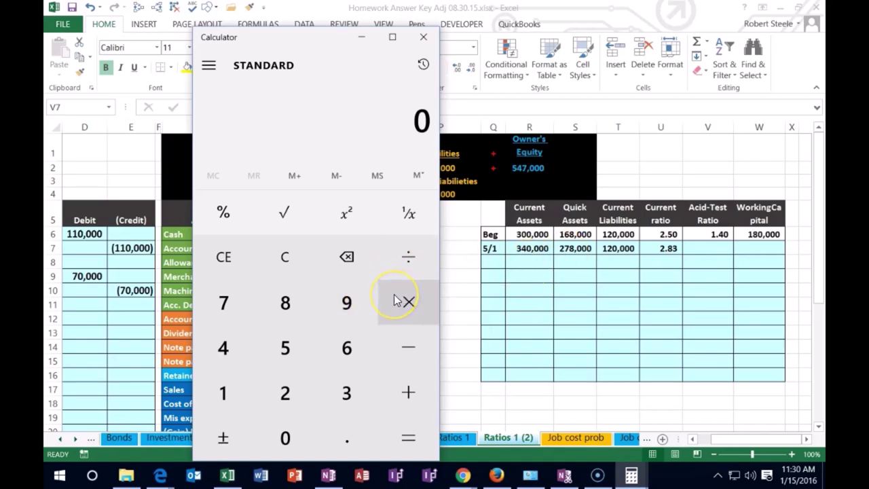
{"action": "type", "text": "2780000"}
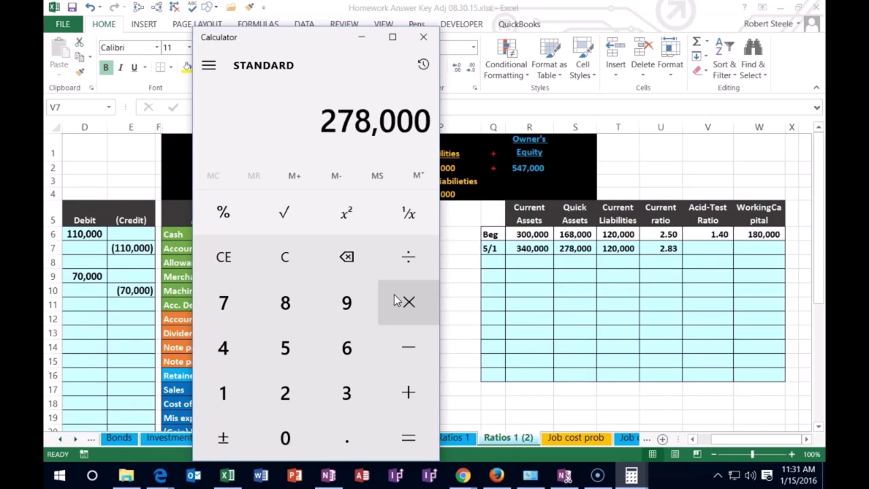
{"action": "key", "text": "slash"}
{"action": "type", "text": "120000"}
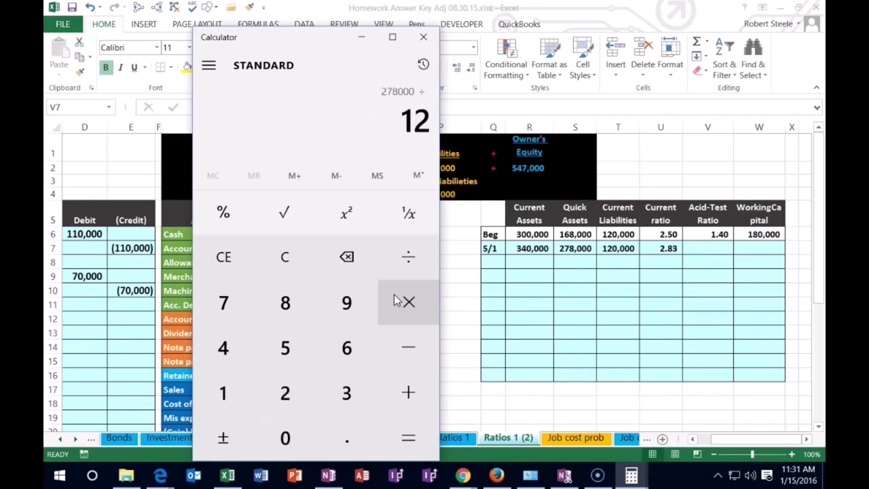
{"action": "key", "text": "Return"}
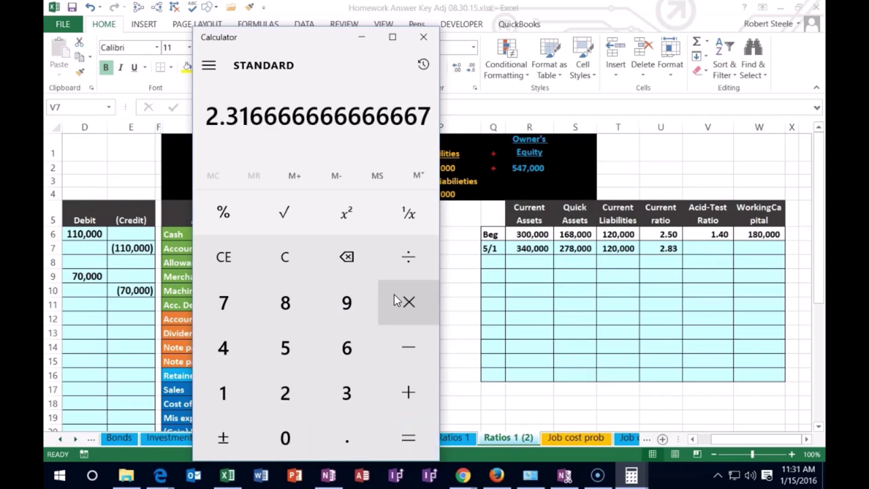
Step: Return to Excel and calculate the 5/1 acid-test ratio in V7 as quick assets divided by current liabilities, =S7/T7
{"action": "left_click", "coordinate": [685, 290]}
{"action": "left_click", "coordinate": [701, 255]}
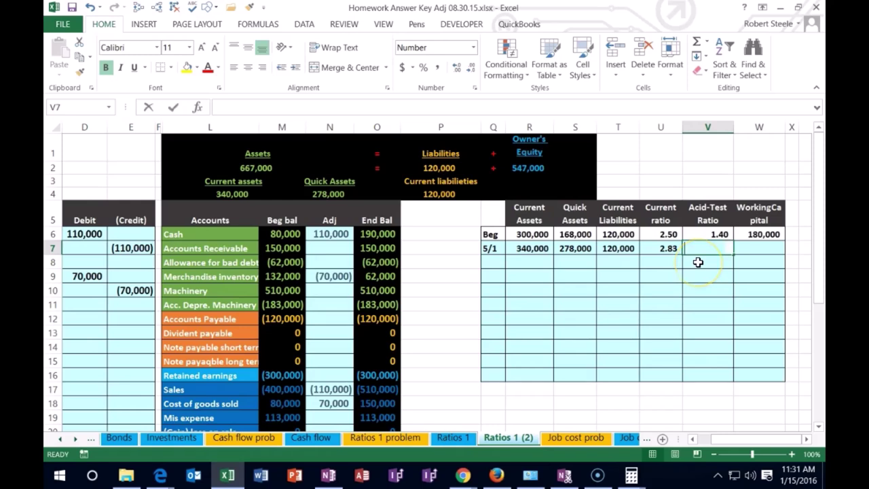
{"action": "type", "text": "="}
{"action": "left_click", "coordinate": [583, 248]}
{"action": "type", "text": "/"}
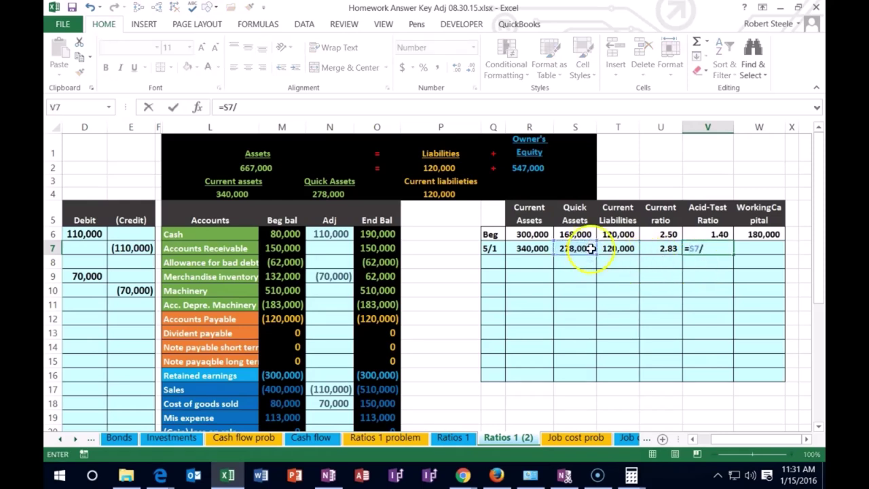
{"action": "left_click", "coordinate": [625, 252]}
{"action": "key", "text": "Return"}
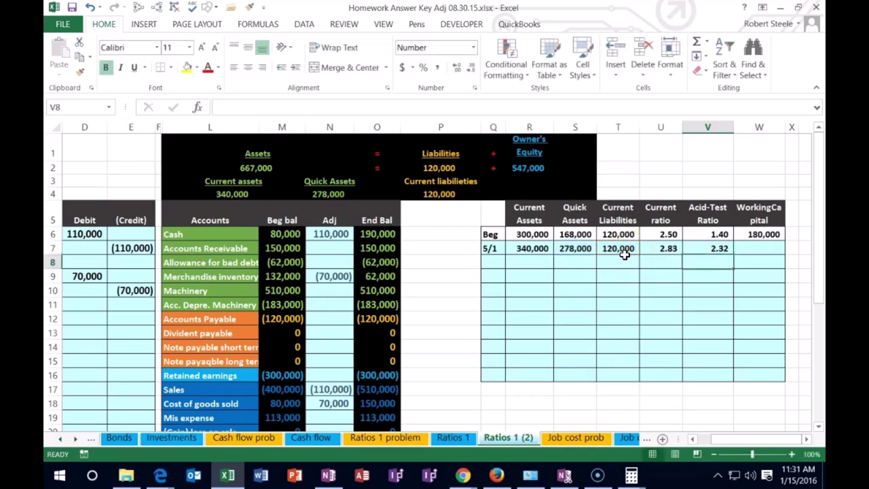
{"action": "left_click", "coordinate": [707, 270]}
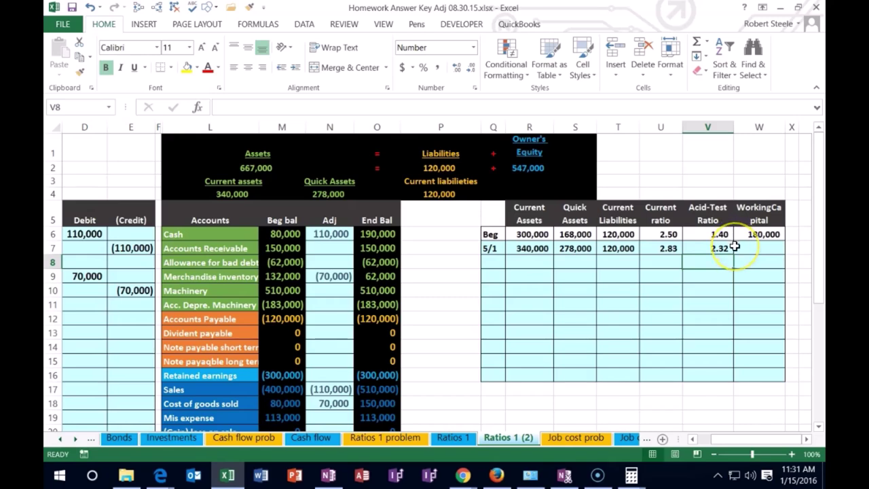
Step: Calculate the 5/1 working capital in W7 as current assets minus current liabilities, =R7-T7
{"action": "left_click", "coordinate": [752, 248]}
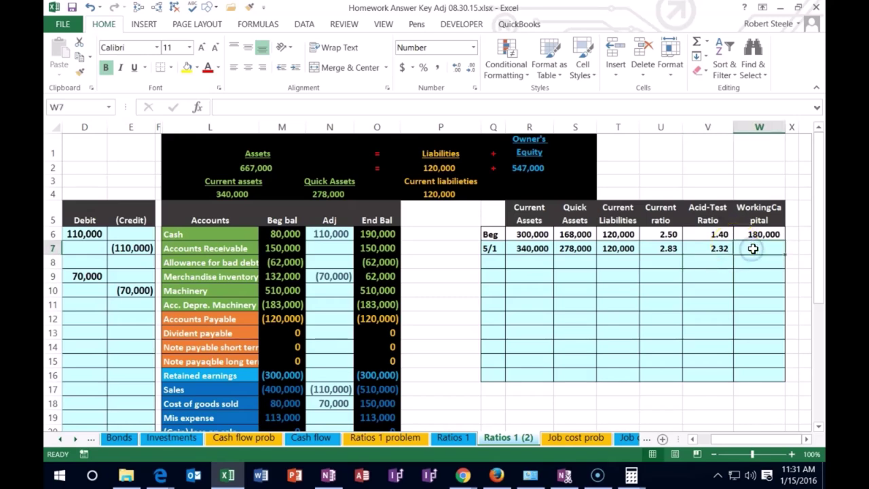
{"action": "type", "text": "="}
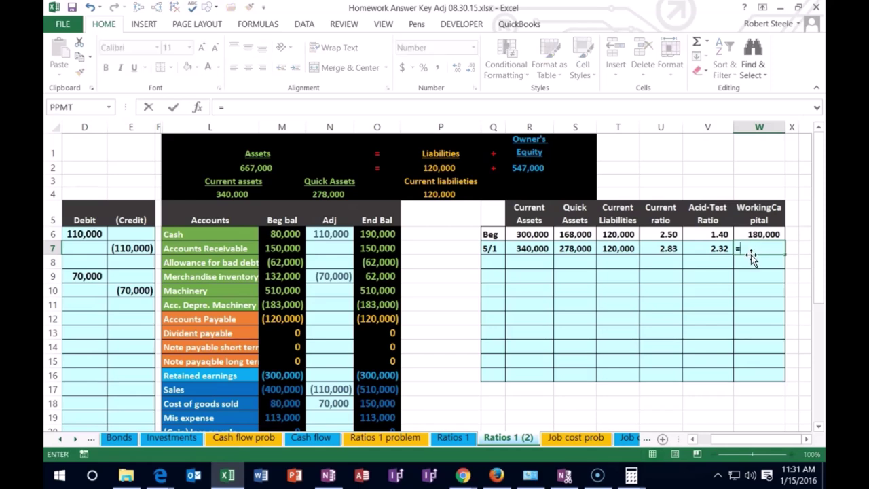
{"action": "left_click", "coordinate": [531, 250]}
{"action": "type", "text": "-"}
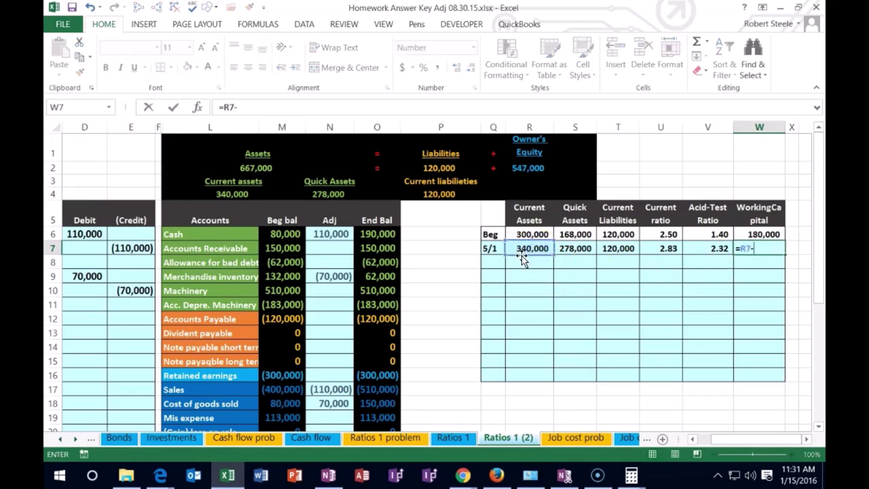
{"action": "left_click", "coordinate": [614, 250]}
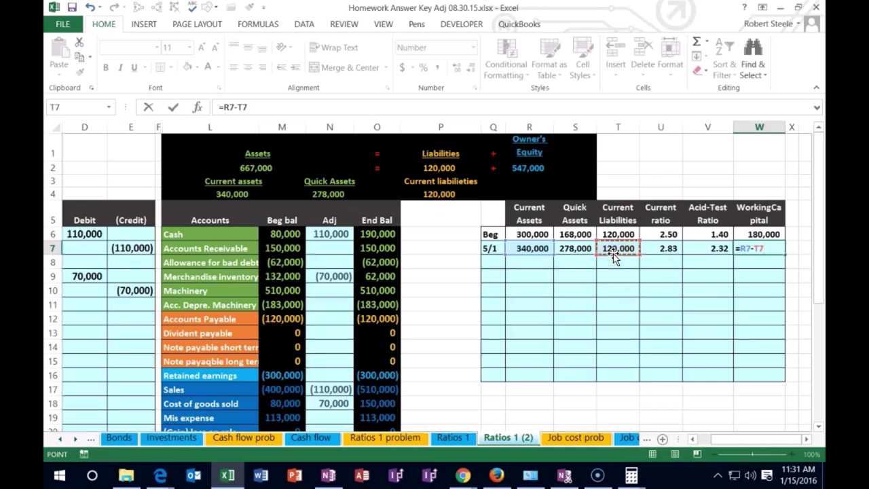
{"action": "key", "text": "Return"}
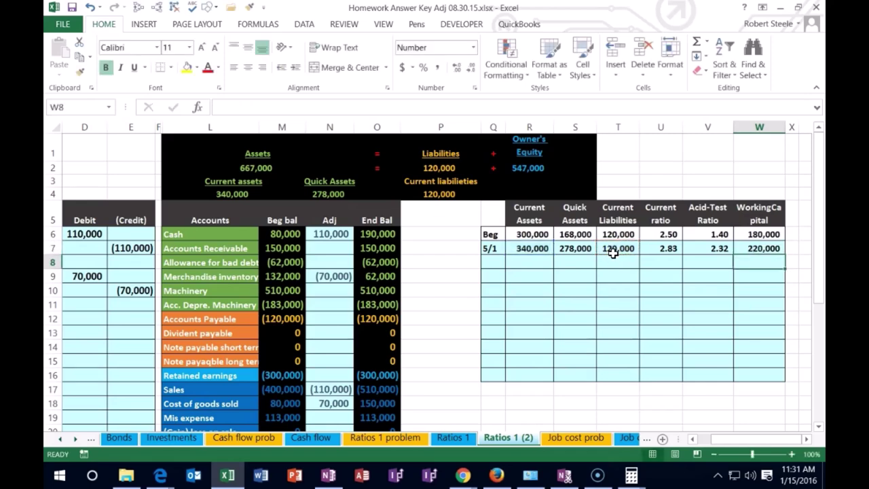
Step: Enter the date 5/4 in cell B12 to start the second journal entry
{"action": "key", "text": "Up"}
{"action": "key", "text": "Left"}
{"action": "key", "text": "Left"}
{"action": "key", "text": "Left"}
{"action": "key", "text": "Left"}
{"action": "key", "text": "Left"}
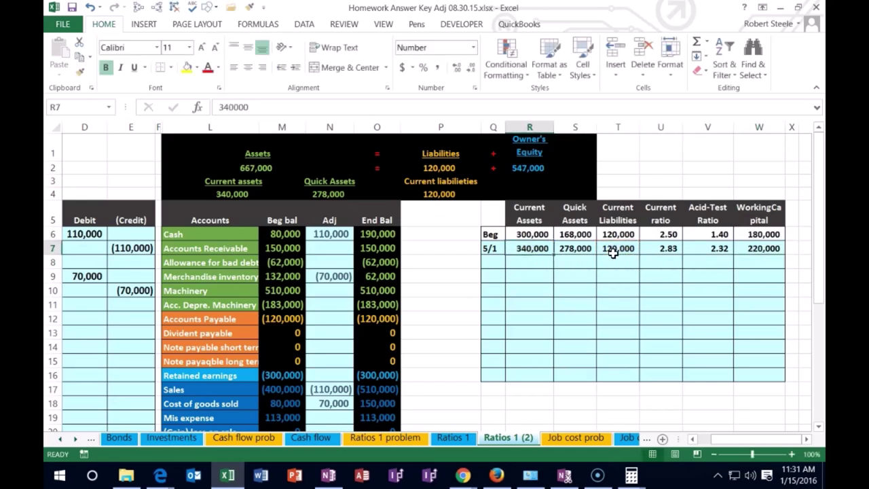
{"action": "key", "text": "Left"}
{"action": "key", "text": "Left"}
{"action": "key", "text": "Left"}
{"action": "key", "text": "Left"}
{"action": "key", "text": "Left"}
{"action": "key", "text": "Left"}
{"action": "key", "text": "Left"}
{"action": "key", "text": "Left"}
{"action": "key", "text": "Left"}
{"action": "key", "text": "Left"}
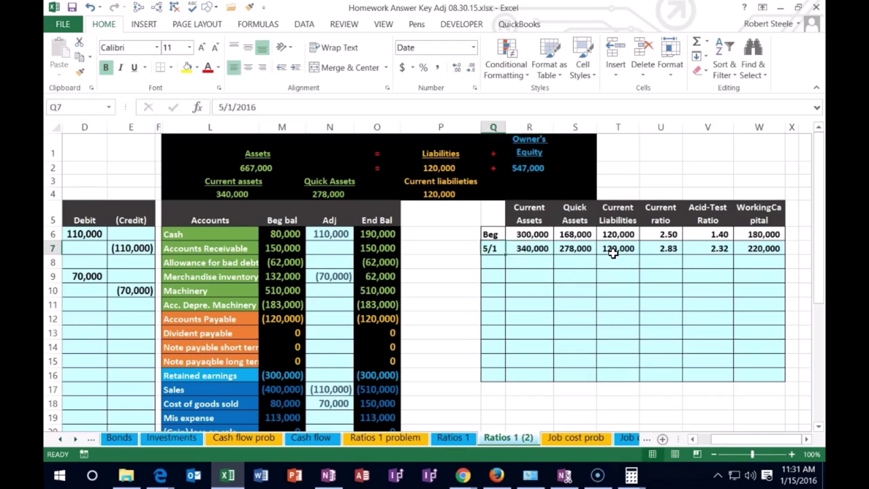
{"action": "key", "text": "Down"}
{"action": "key", "text": "Down"}
{"action": "key", "text": "Down"}
{"action": "key", "text": "Down"}
{"action": "key", "text": "Down"}
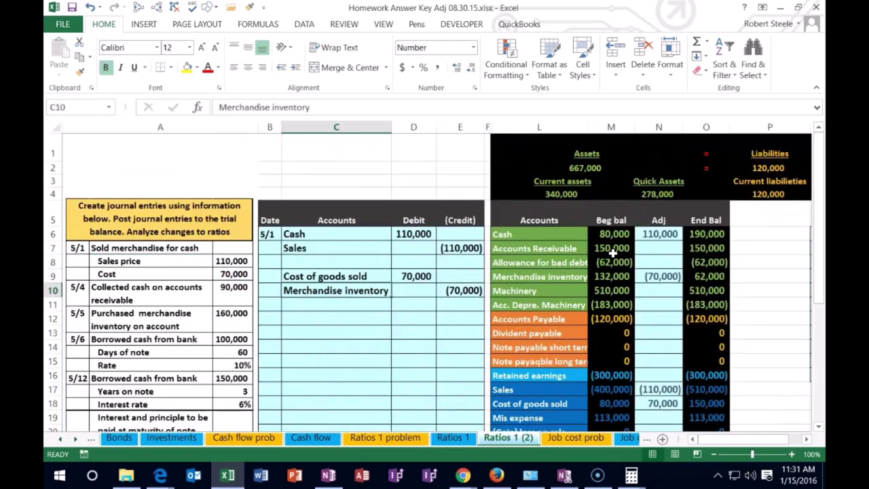
{"action": "key", "text": "Left"}
{"action": "type", "text": "5/4"}
{"action": "key", "text": "Return"}
{"action": "left_click", "coordinate": [336, 374]}
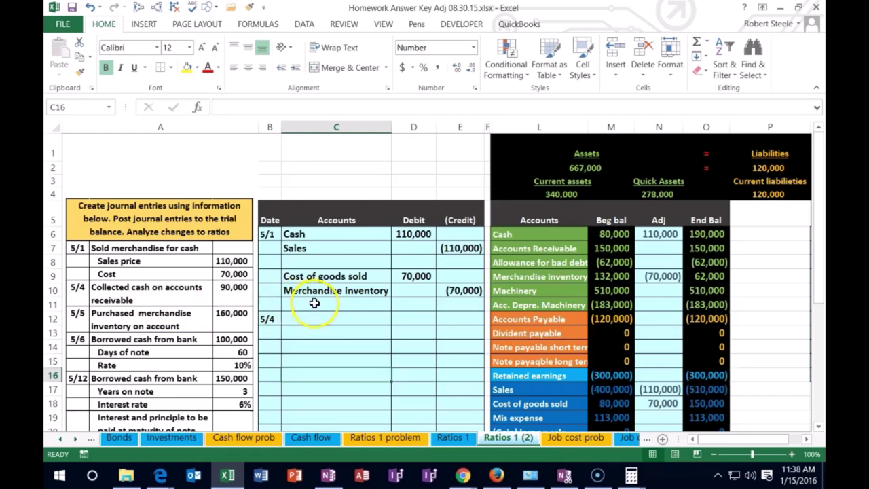
Step: Copy the Cash account name from the trial balance into C12 as a value only
{"action": "left_click_drag", "start_coordinate": [505, 234], "coordinate": [694, 238]}
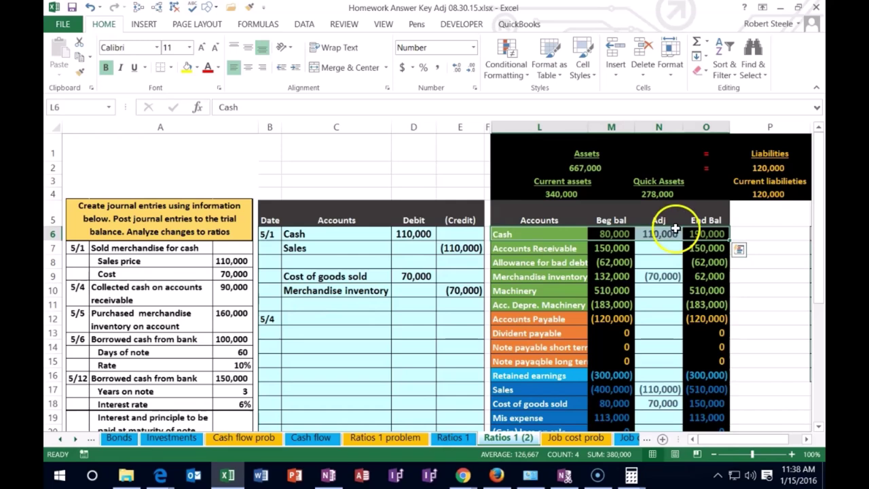
{"action": "left_click", "coordinate": [703, 234]}
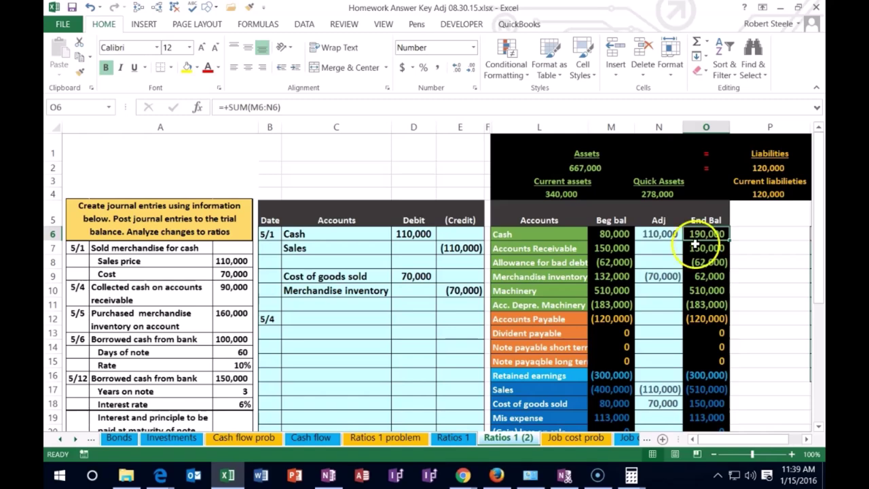
{"action": "left_click", "coordinate": [540, 235]}
{"action": "right_click", "coordinate": [542, 234]}
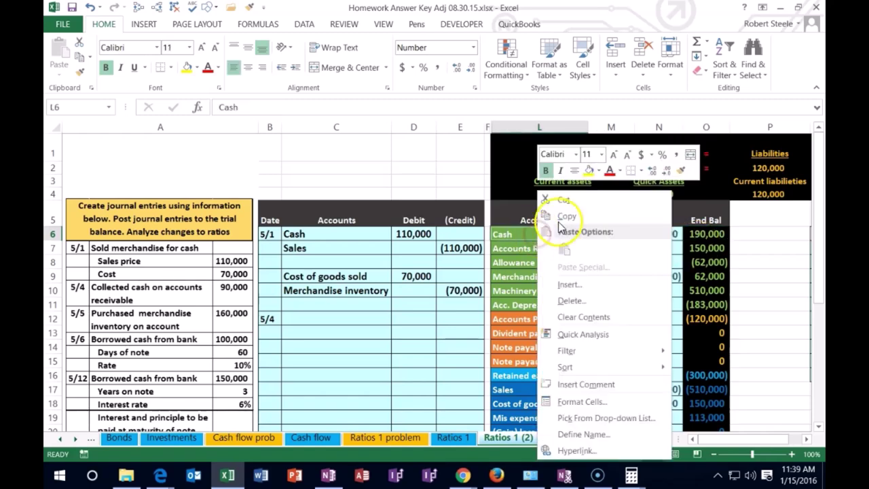
{"action": "left_click", "coordinate": [557, 215]}
{"action": "left_click", "coordinate": [343, 320]}
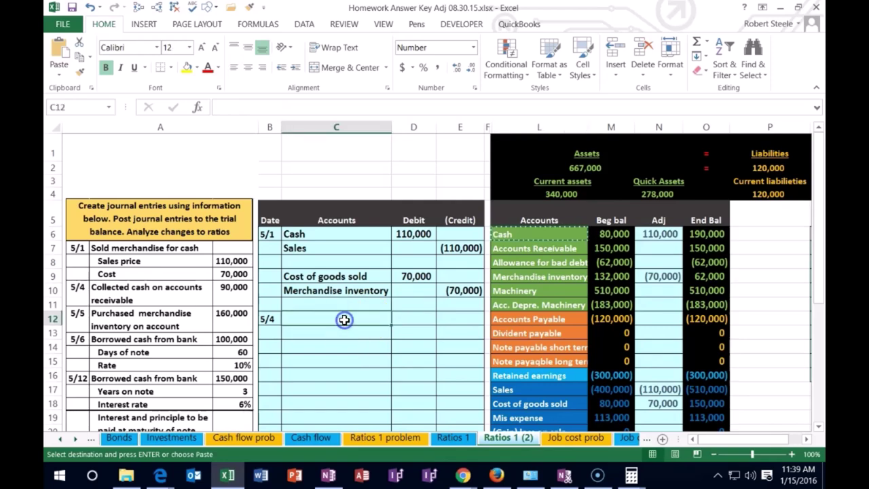
{"action": "right_click", "coordinate": [344, 320]}
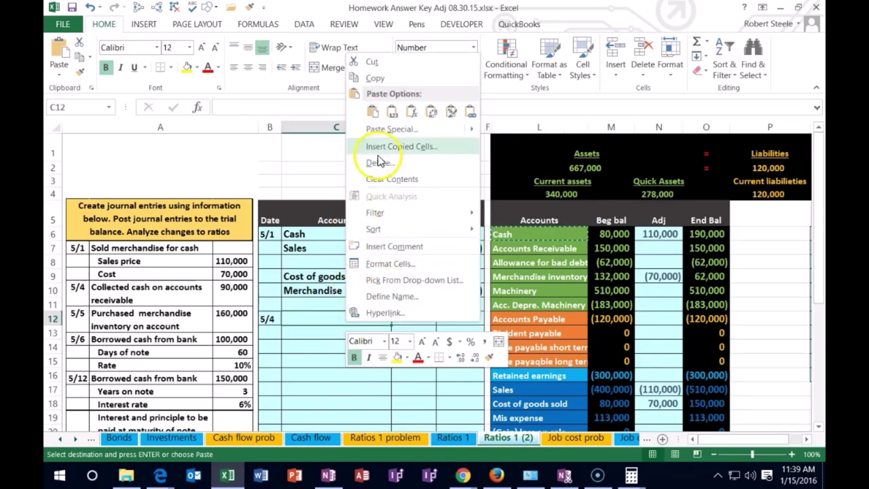
{"action": "left_click", "coordinate": [388, 112]}
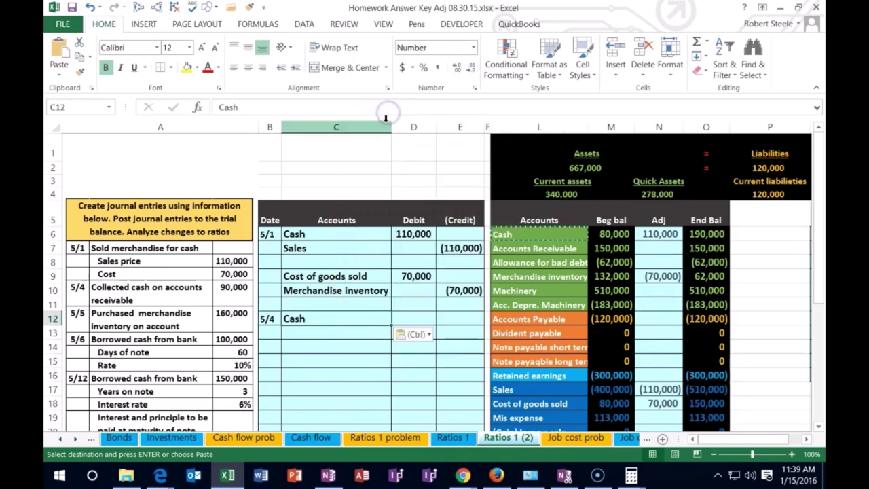
Step: Enter a 90,000 debit for Cash in D12 and the matching credit in E13 as the negative of D12
{"action": "left_click", "coordinate": [413, 314]}
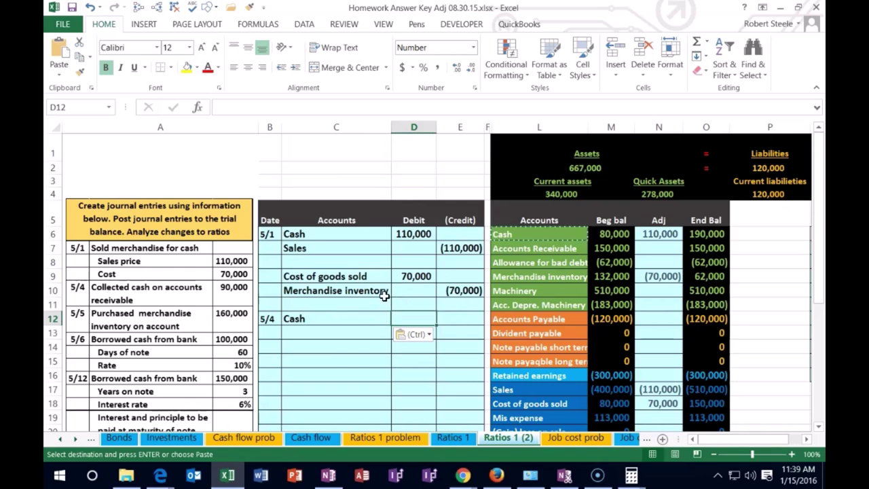
{"action": "type", "text": "90,000"}
{"action": "key", "text": "Return"}
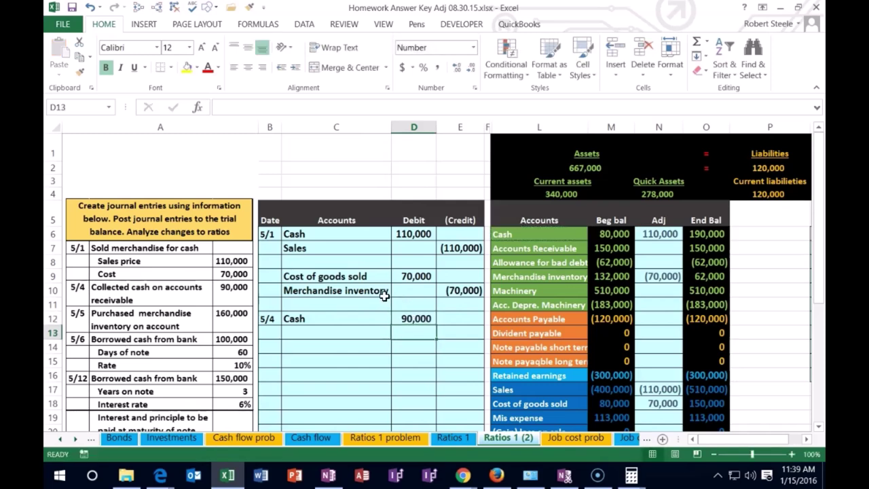
{"action": "key", "text": "Right"}
{"action": "type", "text": "-"}
{"action": "key", "text": "Left"}
{"action": "key", "text": "Up"}
{"action": "key", "text": "Return"}
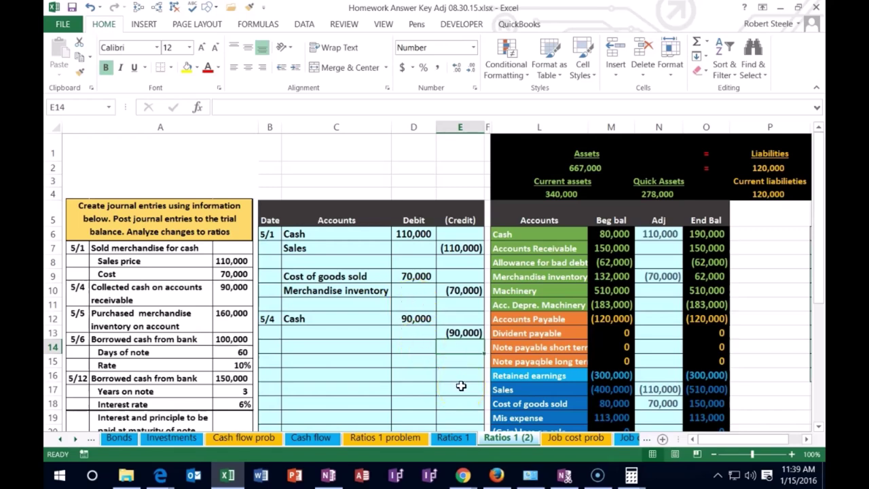
Step: Copy the Accounts Receivable account name from the trial balance into C13 as a value only
{"action": "left_click", "coordinate": [510, 250]}
{"action": "left_click_drag", "start_coordinate": [510, 250], "coordinate": [696, 256]}
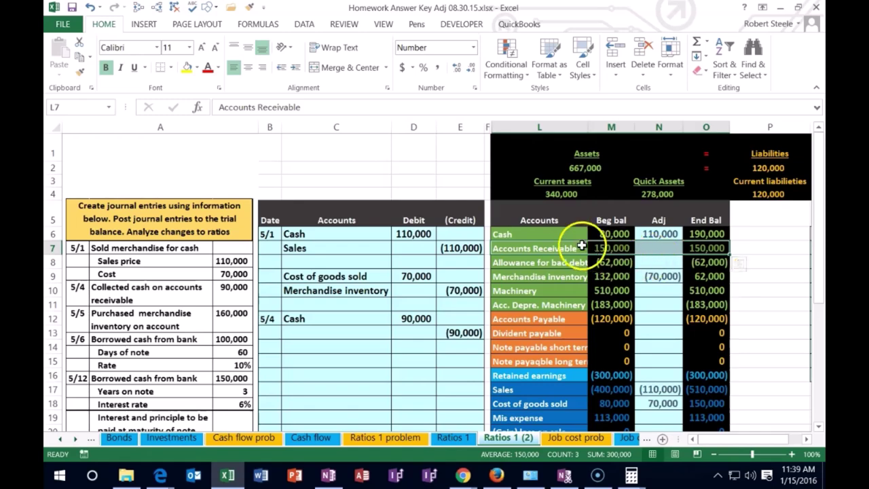
{"action": "left_click", "coordinate": [536, 248]}
{"action": "right_click", "coordinate": [536, 250]}
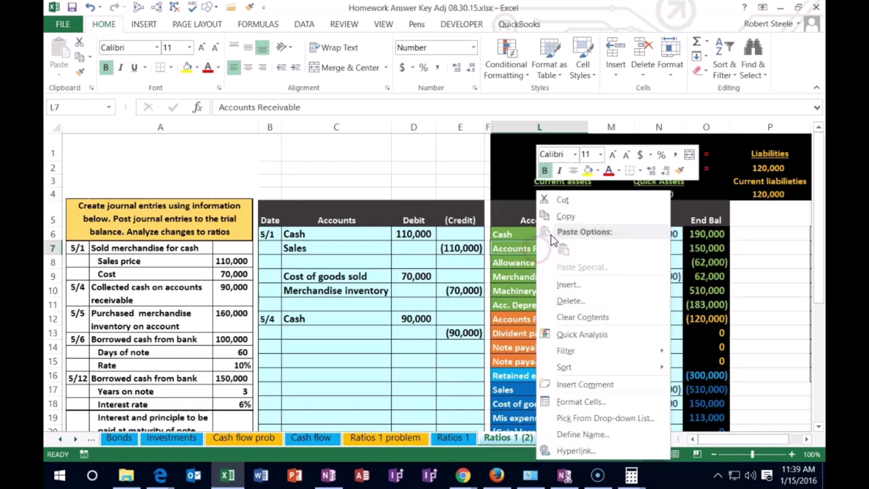
{"action": "left_click", "coordinate": [562, 216]}
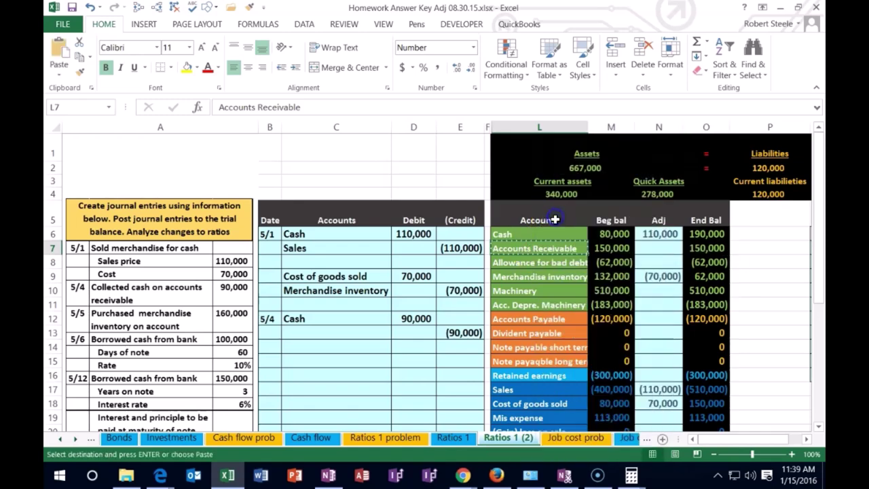
{"action": "right_click", "coordinate": [322, 333]}
{"action": "left_click", "coordinate": [369, 122]}
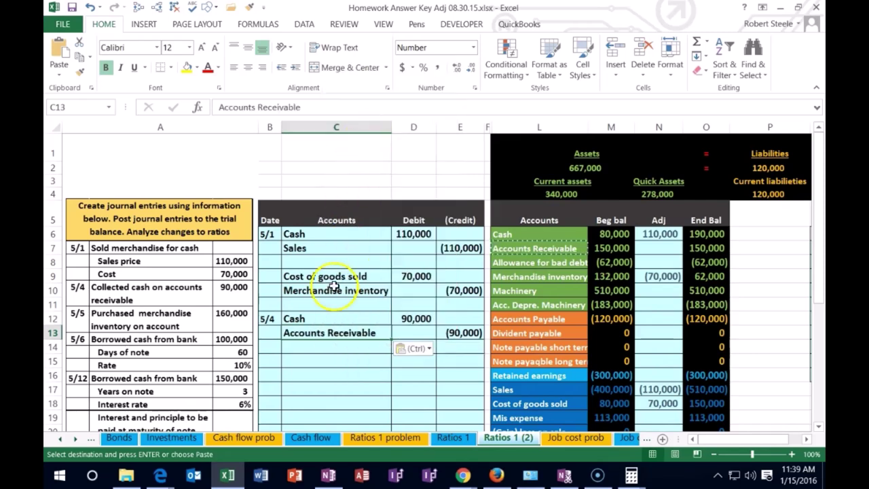
Step: Add the 5/4 cash debit in D12 to the Cash adjustment in N6 and check the formulas for current and quick assets
{"action": "left_click", "coordinate": [323, 318]}
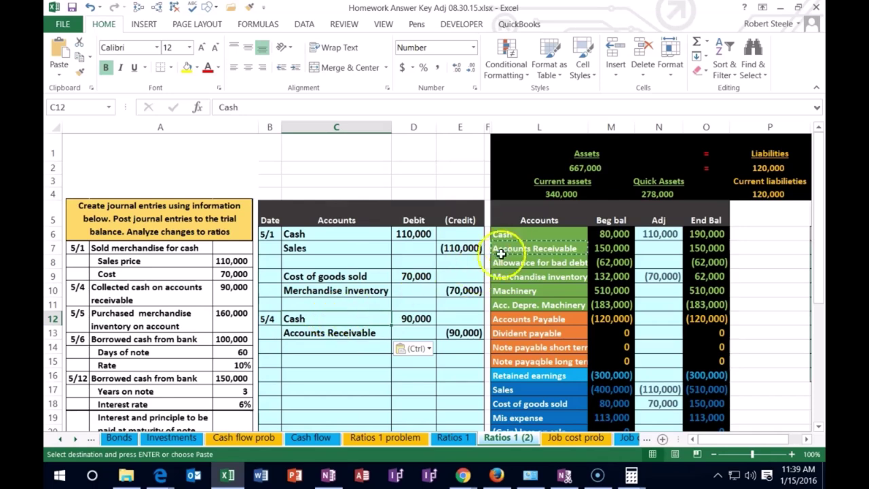
{"action": "left_click", "coordinate": [515, 234]}
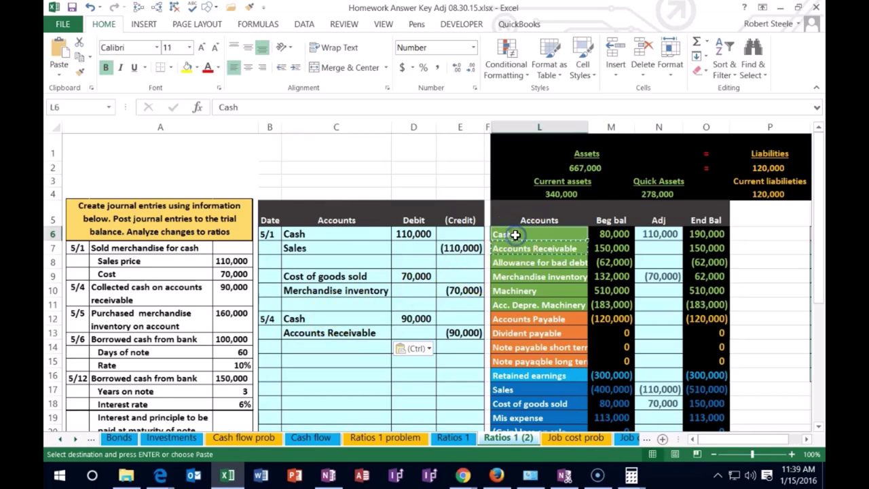
{"action": "left_click", "coordinate": [657, 234]}
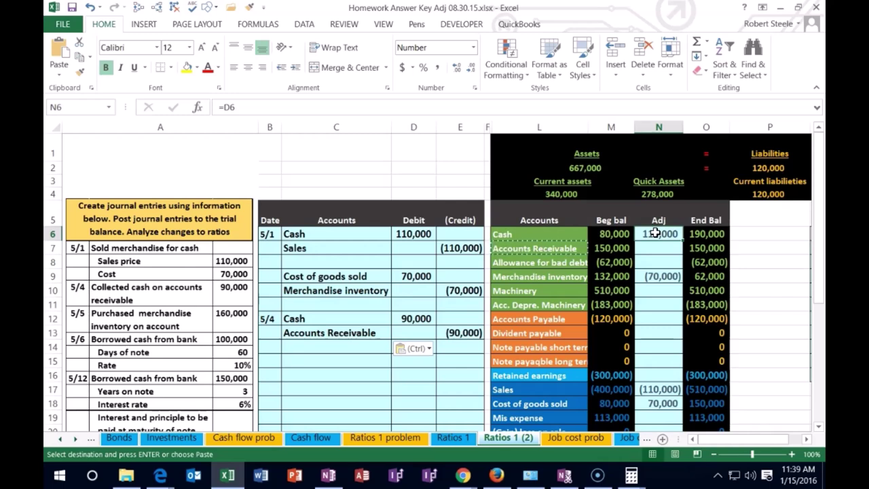
{"action": "double_click", "coordinate": [655, 234]}
{"action": "type", "text": "+"}
{"action": "left_click", "coordinate": [431, 316]}
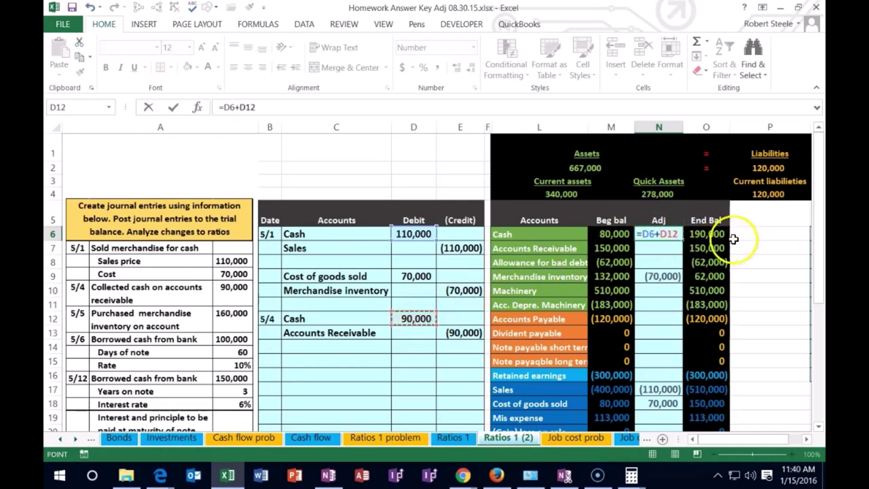
{"action": "key", "text": "Return"}
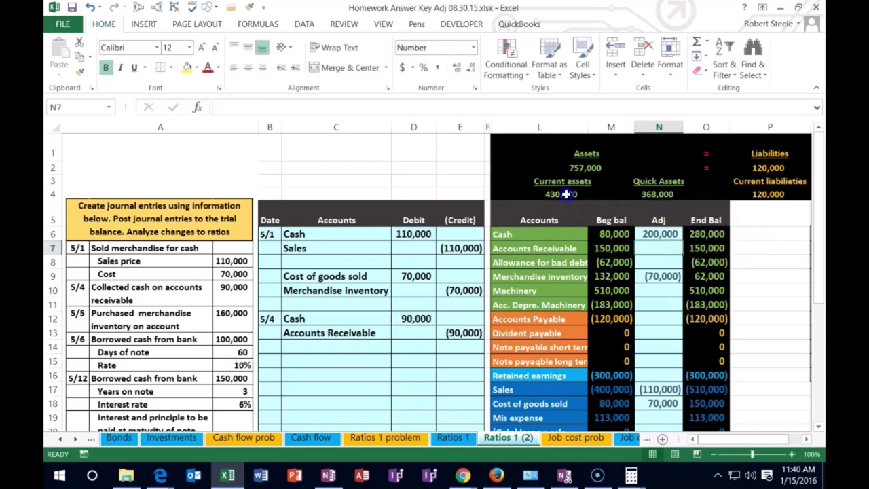
{"action": "double_click", "coordinate": [564, 194]}
{"action": "key", "text": "Return"}
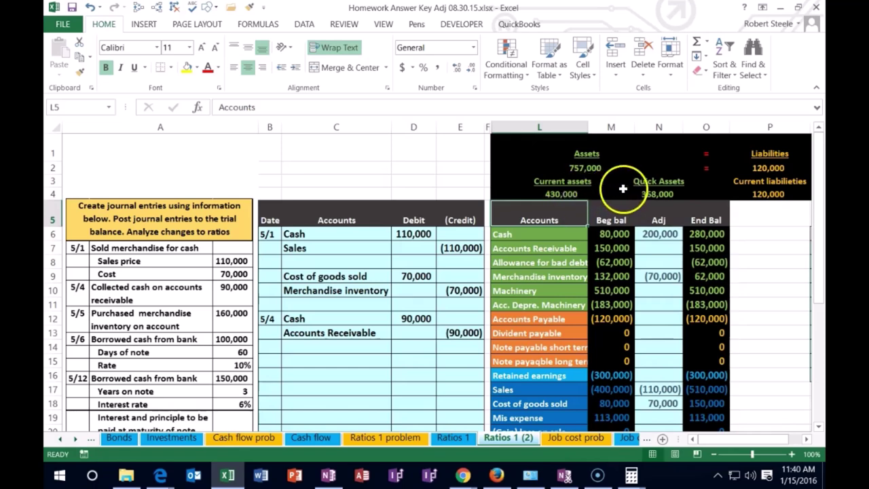
{"action": "double_click", "coordinate": [650, 195]}
{"action": "key", "text": "Return"}
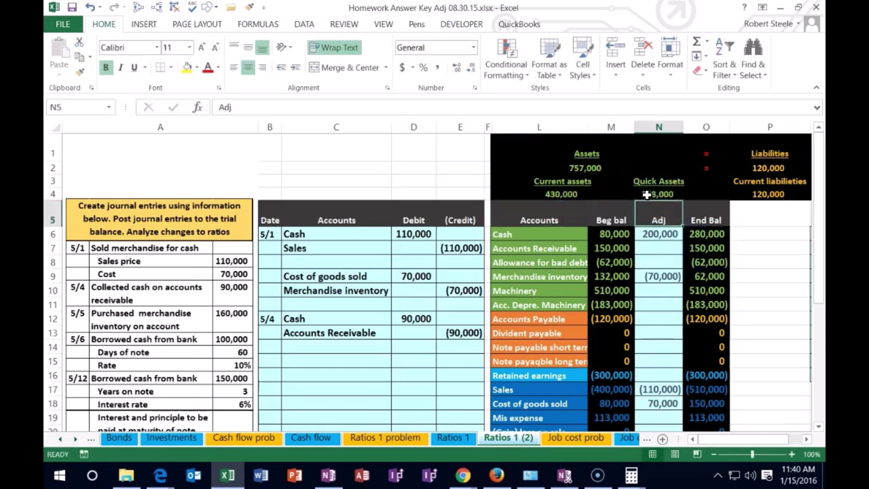
Step: Post the 5/4 Accounts Receivable credit to N7 as =E13 and recheck the current and quick assets formulas
{"action": "left_click_drag", "start_coordinate": [310, 331], "coordinate": [460, 332]}
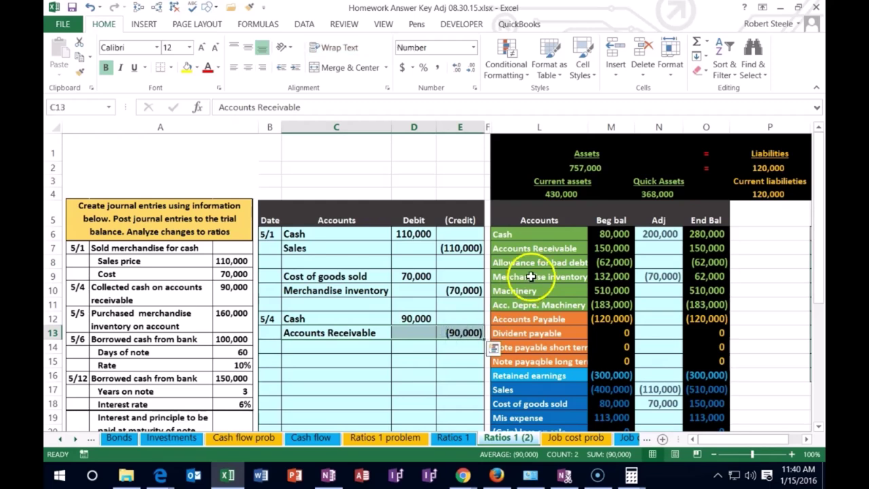
{"action": "left_click", "coordinate": [534, 251]}
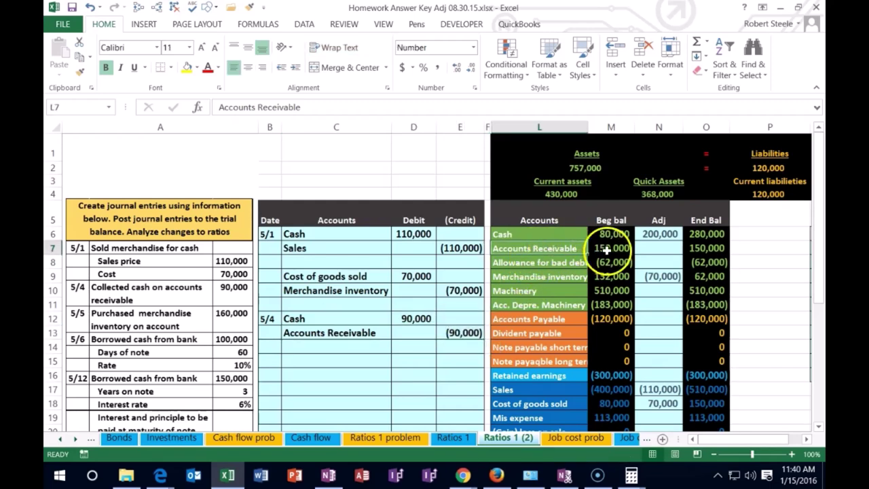
{"action": "left_click", "coordinate": [648, 249]}
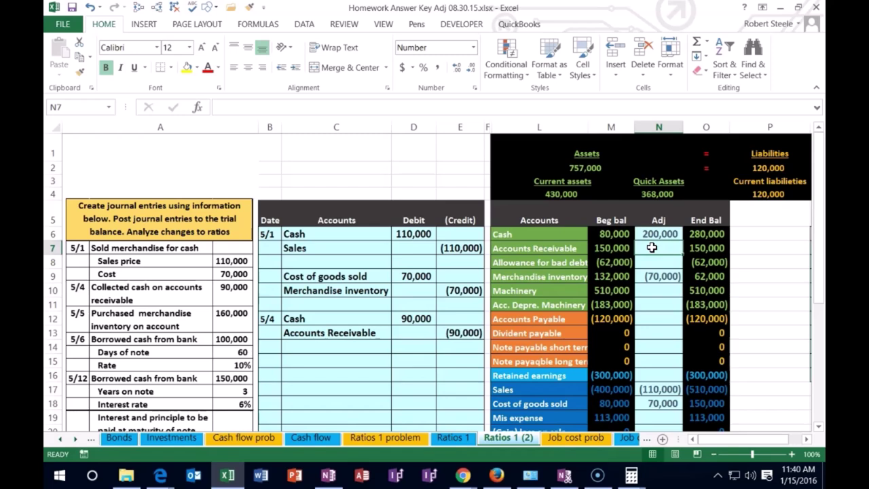
{"action": "type", "text": "="}
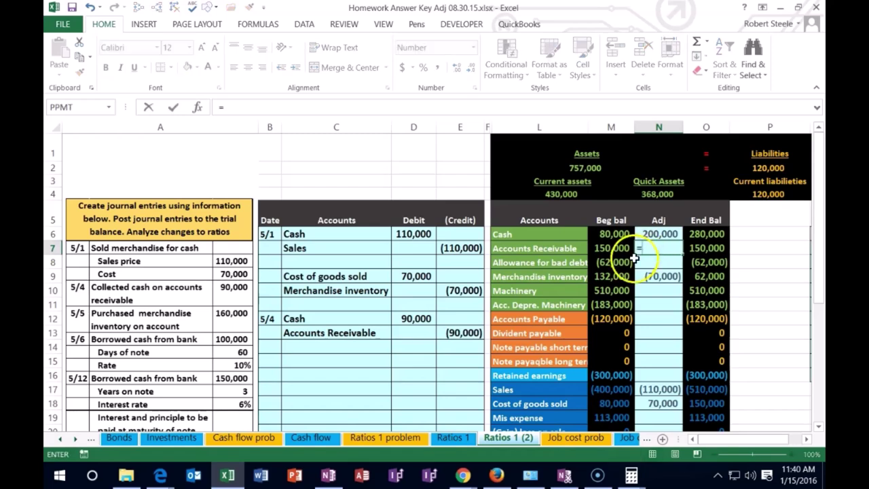
{"action": "left_click", "coordinate": [465, 340]}
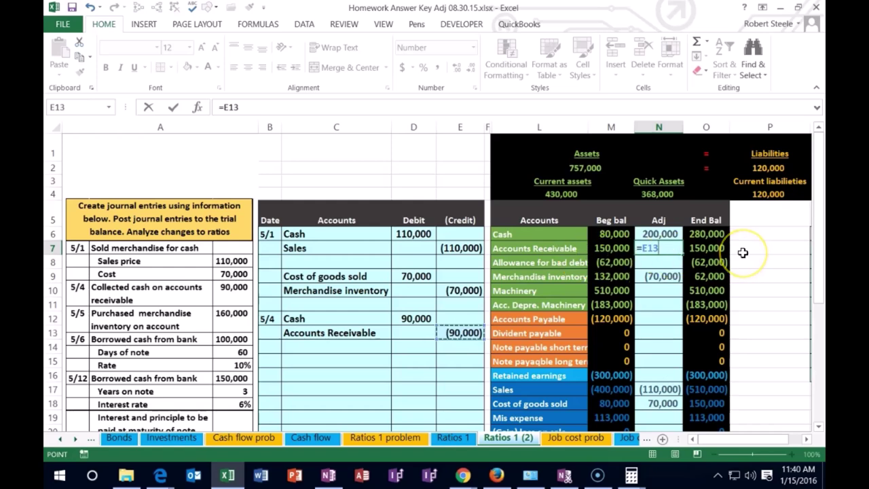
{"action": "key", "text": "Return"}
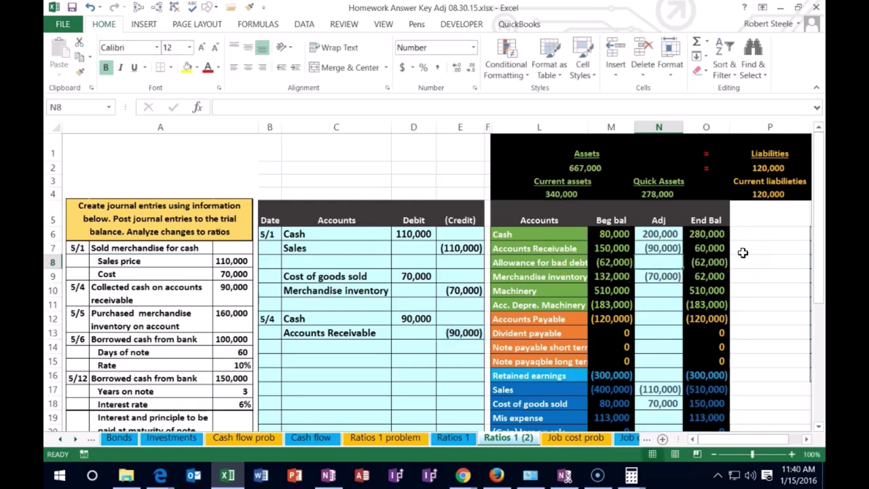
{"action": "double_click", "coordinate": [568, 193]}
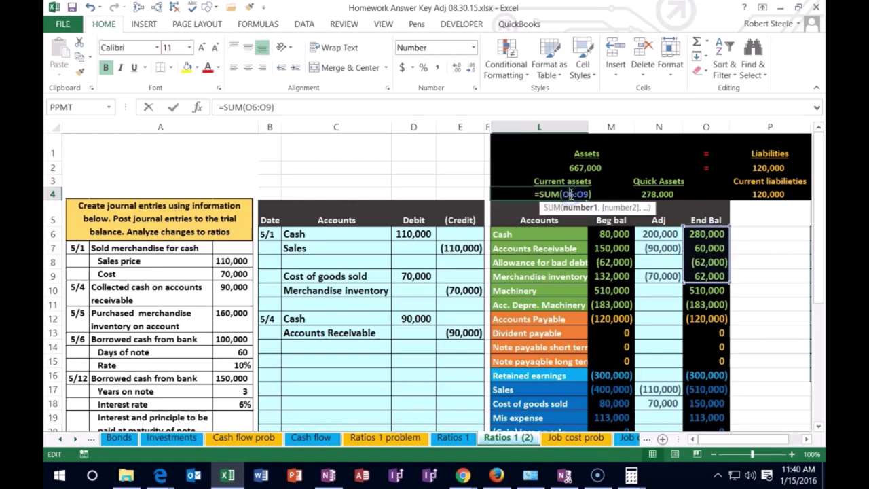
{"action": "key", "text": "Return"}
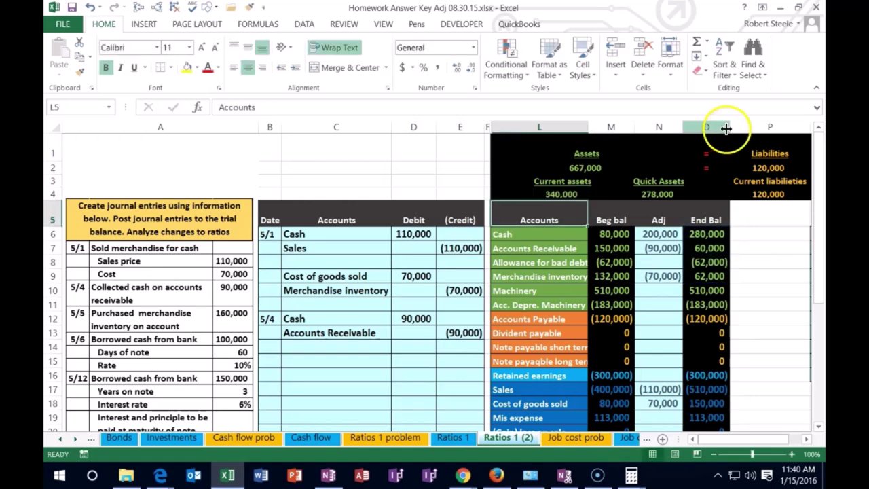
{"action": "double_click", "coordinate": [658, 194]}
{"action": "key", "text": "Return"}
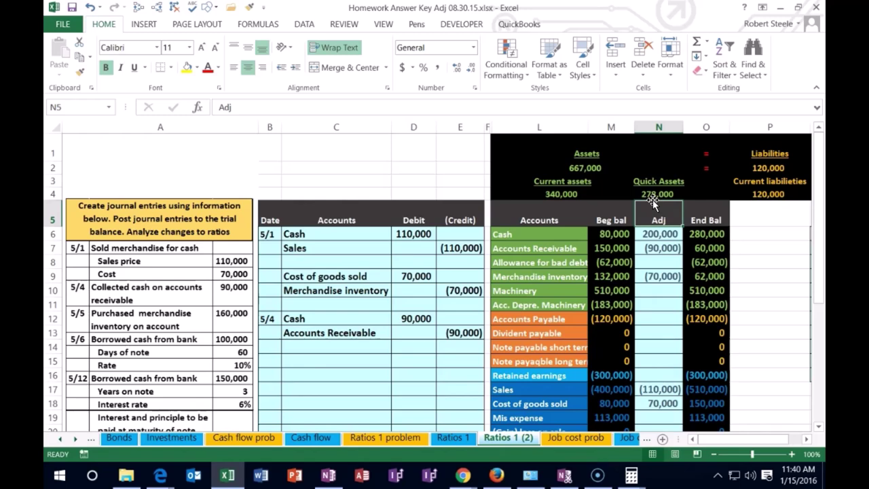
Step: Enter current assets of 340,000 in cell R8 of the 5/4 row in the ratio table
{"action": "left_click", "coordinate": [749, 293]}
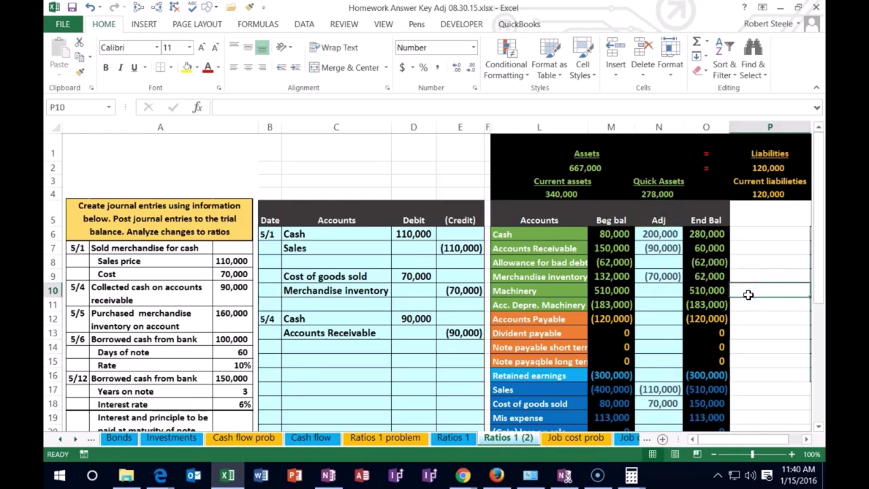
{"action": "key", "text": "Right"}
{"action": "key", "text": "Right"}
{"action": "key", "text": "Right"}
{"action": "key", "text": "Right"}
{"action": "key", "text": "Right"}
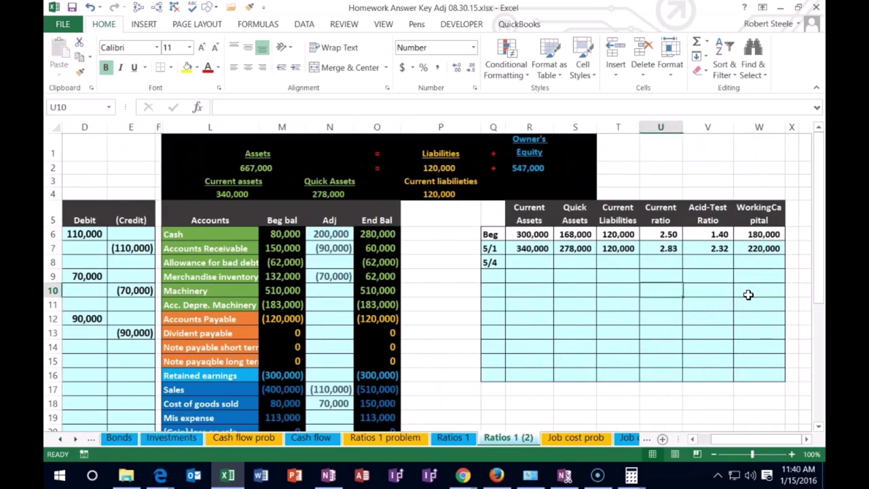
{"action": "key", "text": "Left"}
{"action": "key", "text": "Left"}
{"action": "key", "text": "Left"}
{"action": "key", "text": "Up"}
{"action": "key", "text": "Up"}
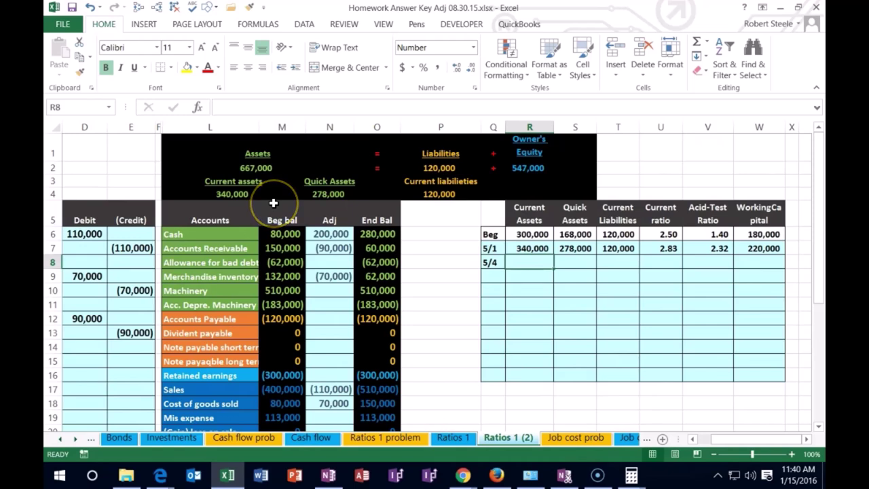
{"action": "type", "text": "34"}
{"action": "type", "text": "0,000"}
{"action": "key", "text": "Tab"}
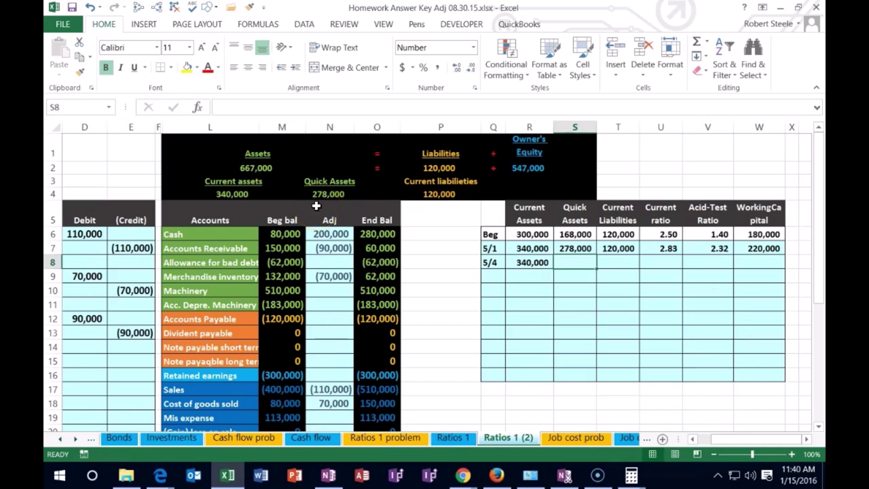
Step: Enter quick assets of 278,000 in S8 and current liabilities of 120,000 in T8 for 5/4
{"action": "type", "text": "2"}
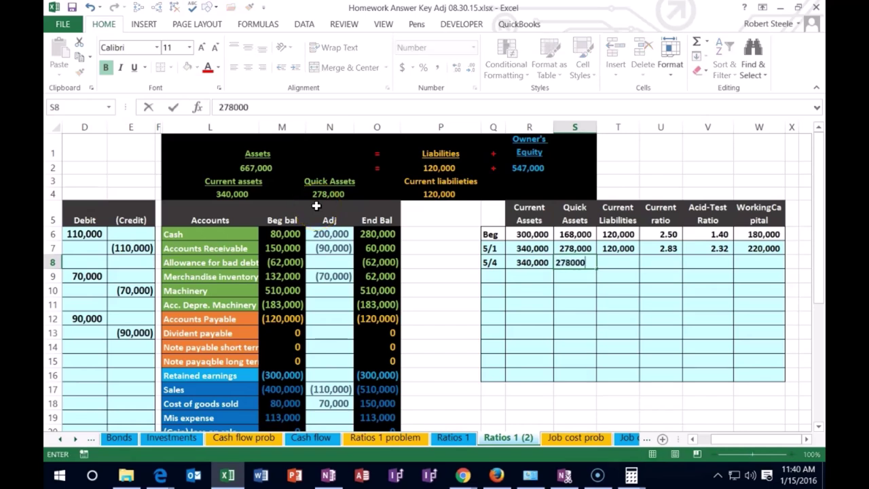
{"action": "type", "text": "78,000"}
{"action": "key", "text": "Return"}
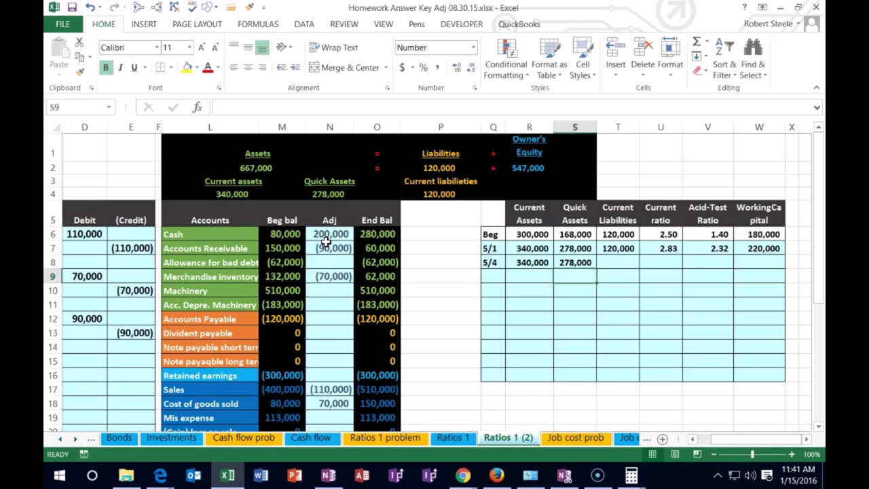
{"action": "left_click", "coordinate": [614, 262]}
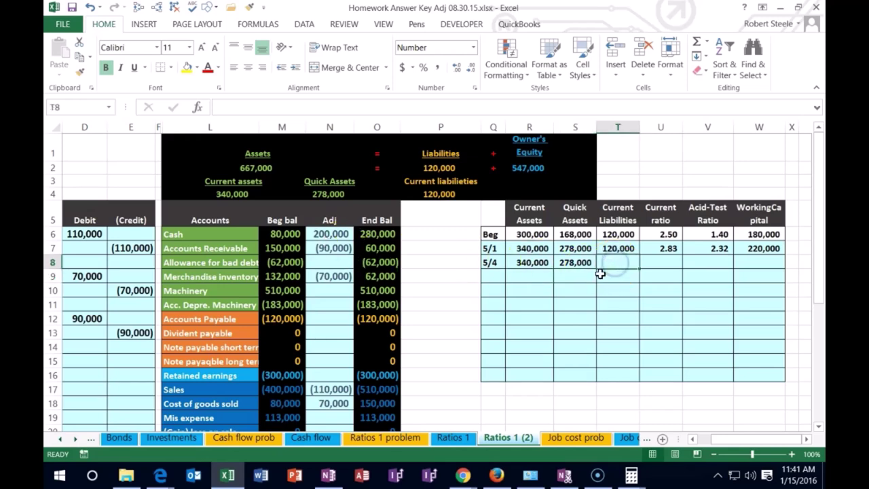
{"action": "type", "text": "120,000"}
{"action": "key", "text": "Tab"}
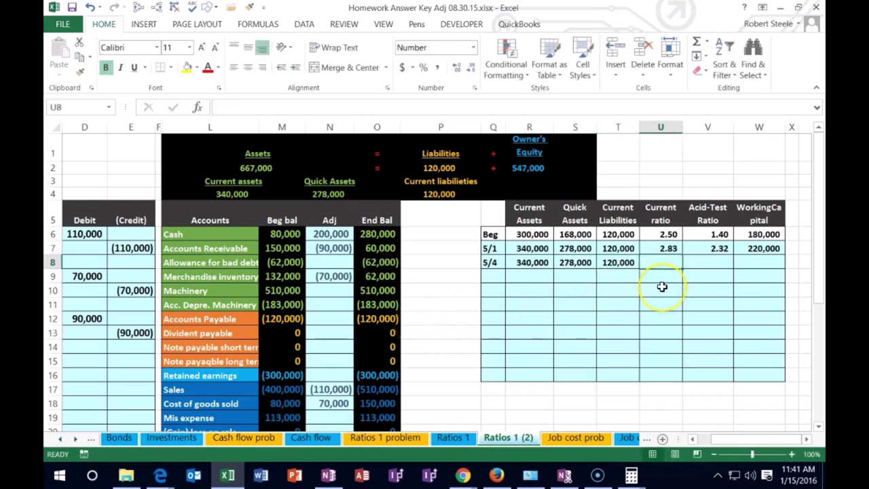
Step: Calculate the 5/4 current ratio in U8 by dividing current assets by current liabilities with =R8/T8
{"action": "type", "text": "="}
{"action": "left_click", "coordinate": [547, 262]}
{"action": "type", "text": "/"}
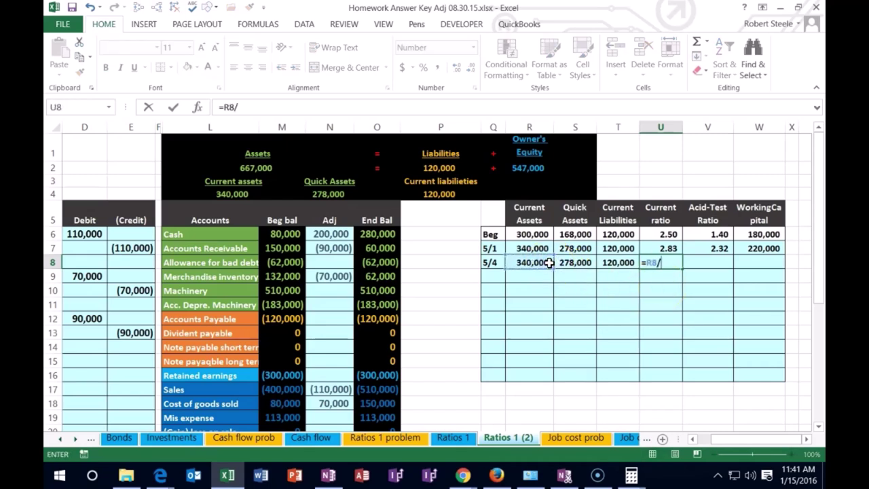
{"action": "left_click", "coordinate": [615, 262]}
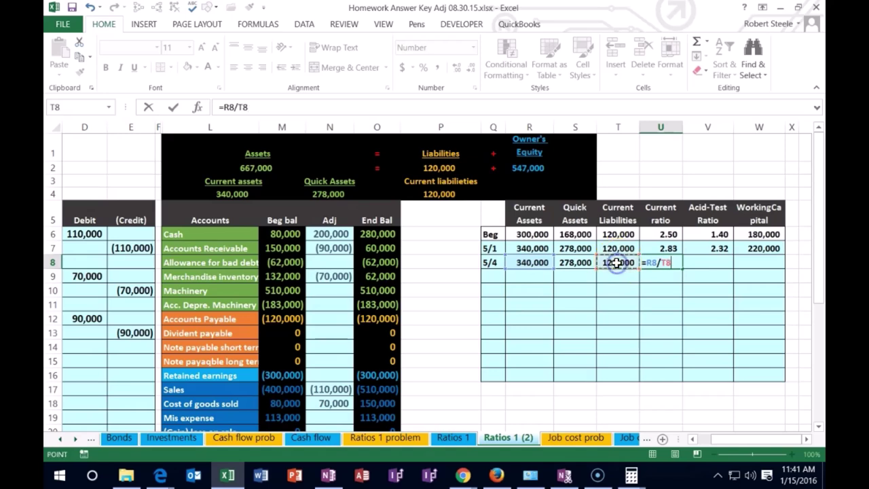
{"action": "key", "text": "Return"}
Step: Calculate the 5/4 acid-test ratio in V8 by dividing quick assets by current liabilities with =S8/T8
{"action": "key", "text": "Up"}
{"action": "key", "text": "Right"}
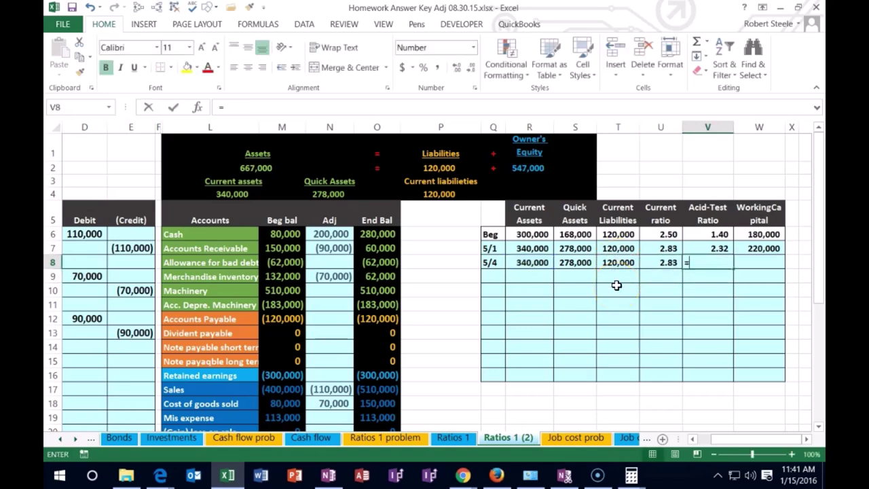
{"action": "type", "text": "="}
{"action": "left_click", "coordinate": [579, 264]}
{"action": "type", "text": "/"}
{"action": "left_click", "coordinate": [613, 263]}
{"action": "key", "text": "Return"}
Step: Calculate the 5/4 working capital in W8 by subtracting current liabilities from current assets with =R8-T8
{"action": "key", "text": "Right"}
{"action": "key", "text": "Up"}
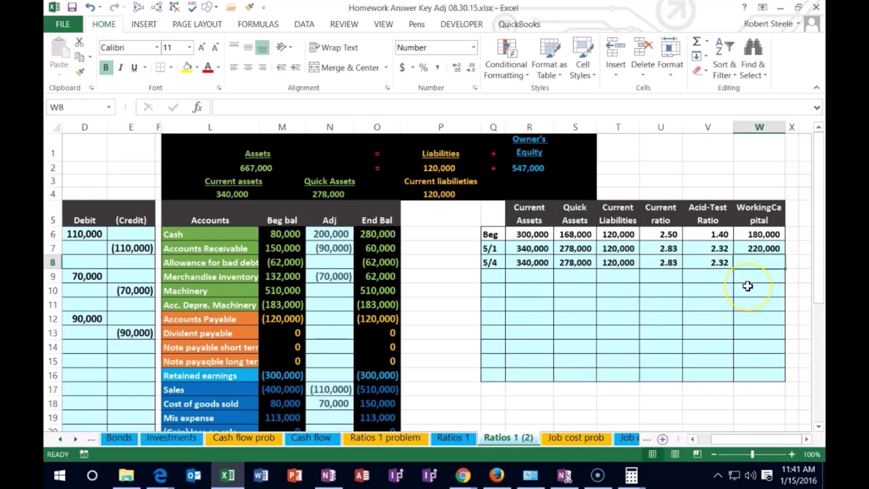
{"action": "type", "text": "="}
{"action": "left_click", "coordinate": [547, 263]}
{"action": "type", "text": "-"}
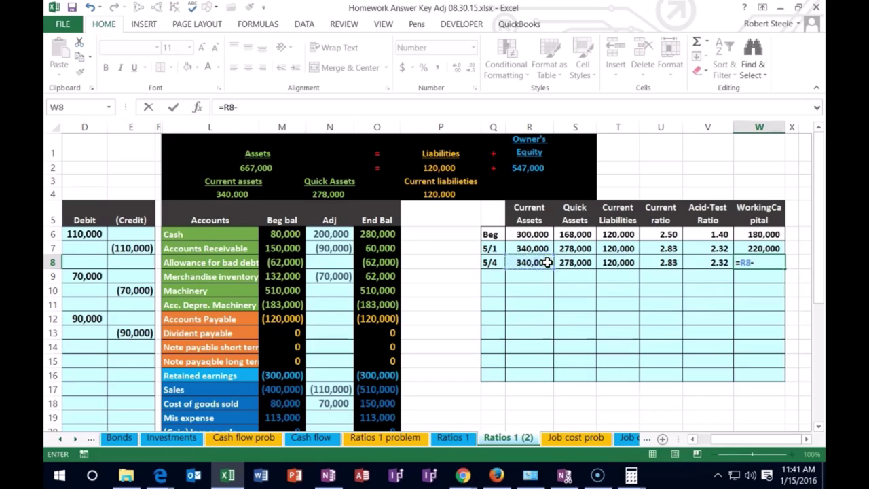
{"action": "left_click", "coordinate": [616, 262]}
{"action": "key", "text": "Return"}
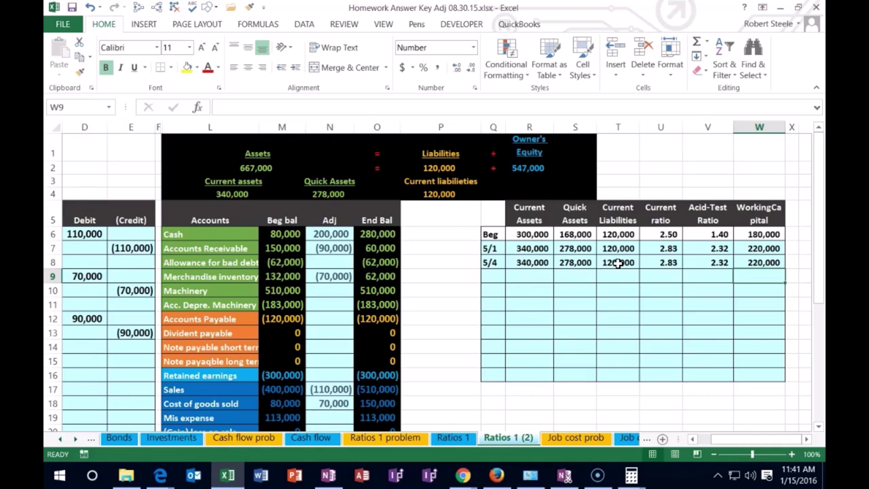
Step: Enter the date 5/5 in cell B15 to start the third journal entry
{"action": "key", "text": "Left"}
{"action": "key", "text": "Left"}
{"action": "key", "text": "Left"}
{"action": "key", "text": "Left"}
{"action": "key", "text": "Left"}
{"action": "key", "text": "Left"}
{"action": "key", "text": "Left"}
{"action": "key", "text": "Left"}
{"action": "key", "text": "Left"}
{"action": "key", "text": "Left"}
{"action": "key", "text": "Left"}
{"action": "key", "text": "Left"}
{"action": "key", "text": "Left"}
{"action": "key", "text": "Left"}
{"action": "key", "text": "Left"}
{"action": "key", "text": "Left"}
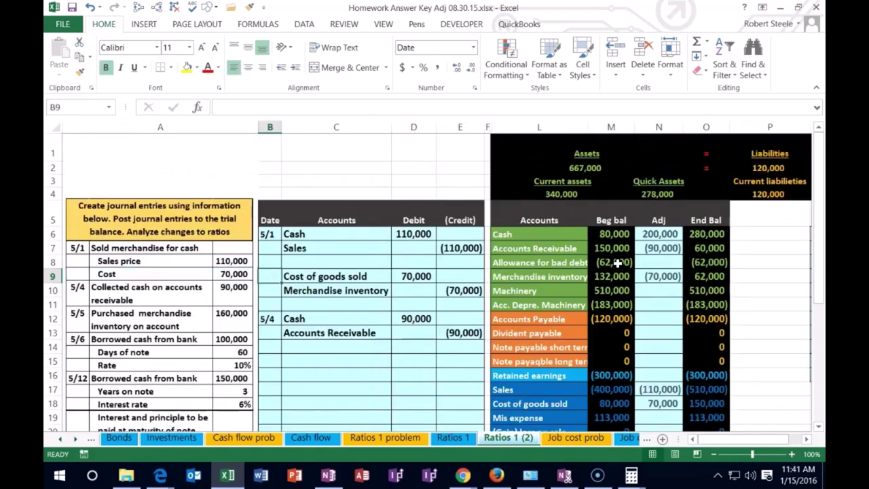
{"action": "key", "text": "Right"}
{"action": "key", "text": "Down"}
{"action": "key", "text": "Down"}
{"action": "key", "text": "Down"}
{"action": "key", "text": "Down"}
{"action": "key", "text": "Down"}
{"action": "key", "text": "Down"}
{"action": "key", "text": "Left"}
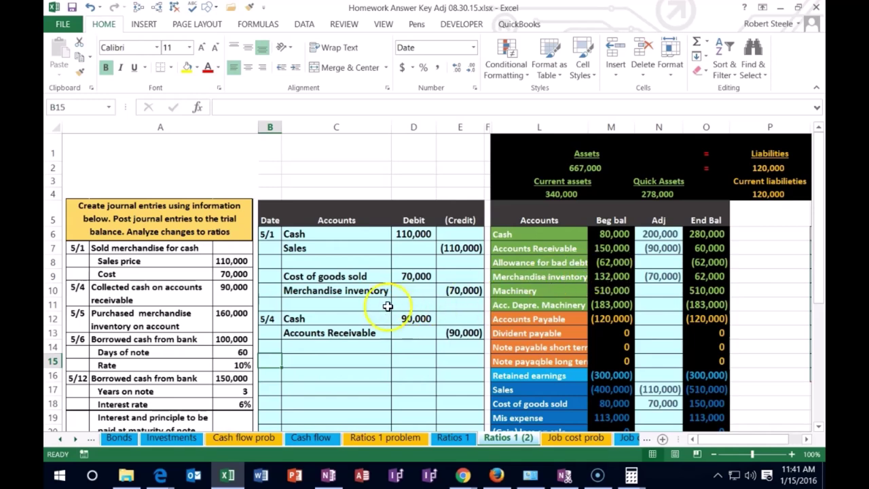
{"action": "type", "text": "5/5"}
{"action": "key", "text": "Return"}
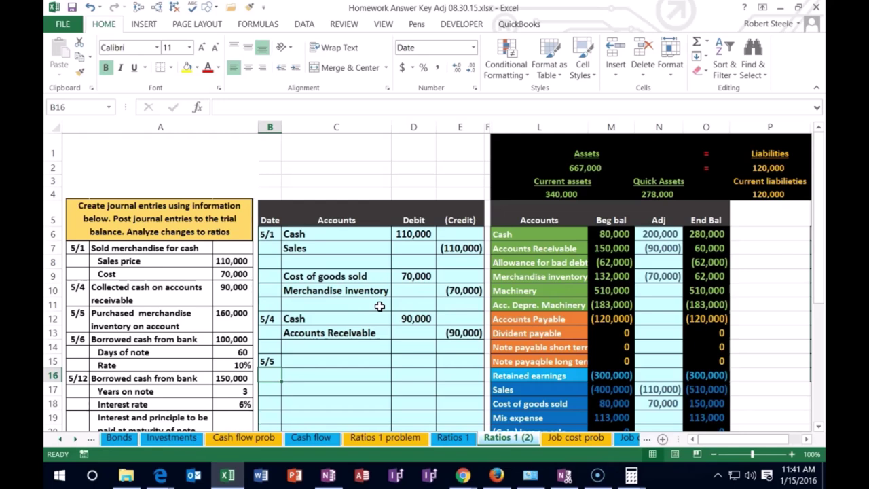
Step: Examine the Cash and Accounts Payable rows of the trial balance for the 5/5 purchase on account
{"action": "left_click_drag", "start_coordinate": [500, 233], "coordinate": [684, 234]}
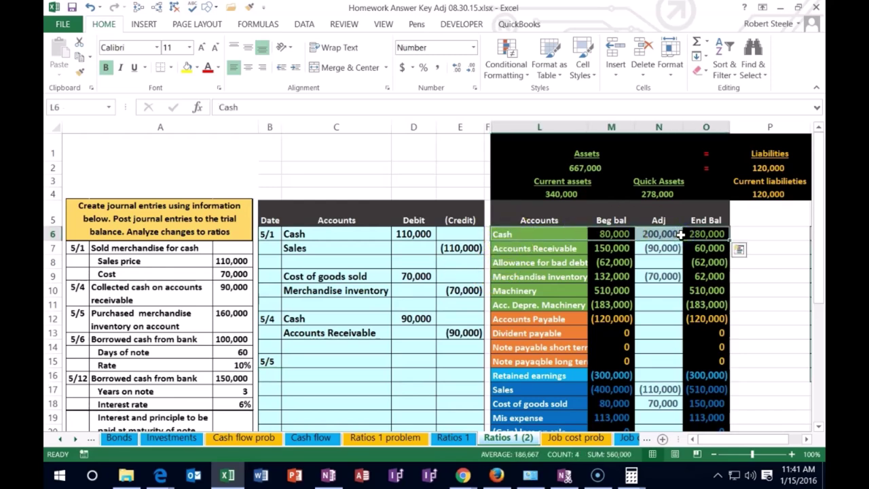
{"action": "left_click_drag", "start_coordinate": [563, 319], "coordinate": [688, 318]}
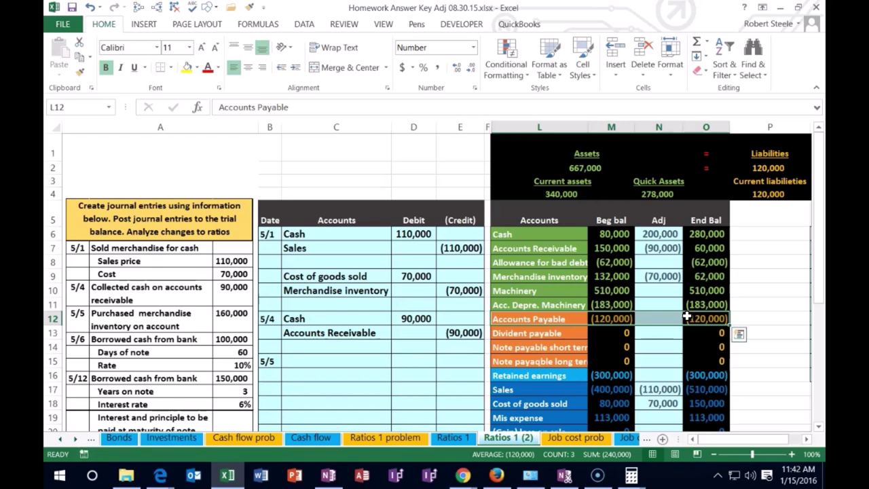
Step: Copy the Merchandise inventory account name from the trial balance into C15 as values only
{"action": "left_click", "coordinate": [541, 277]}
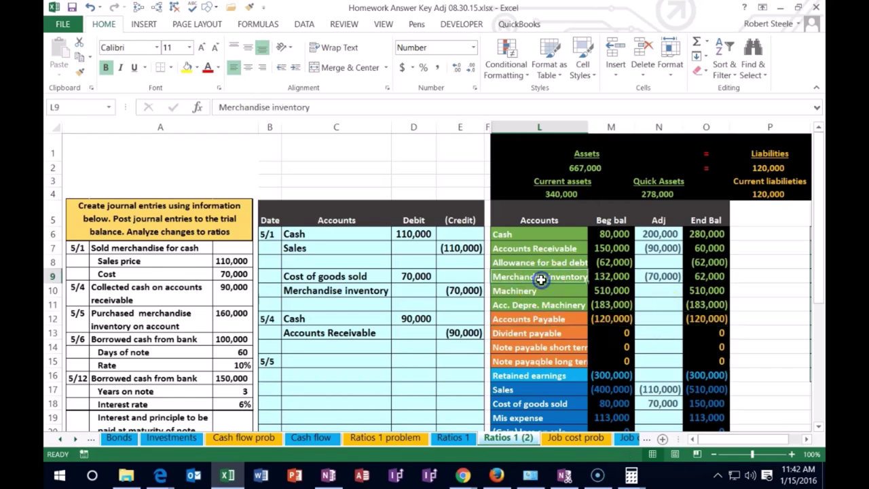
{"action": "left_click", "coordinate": [700, 277]}
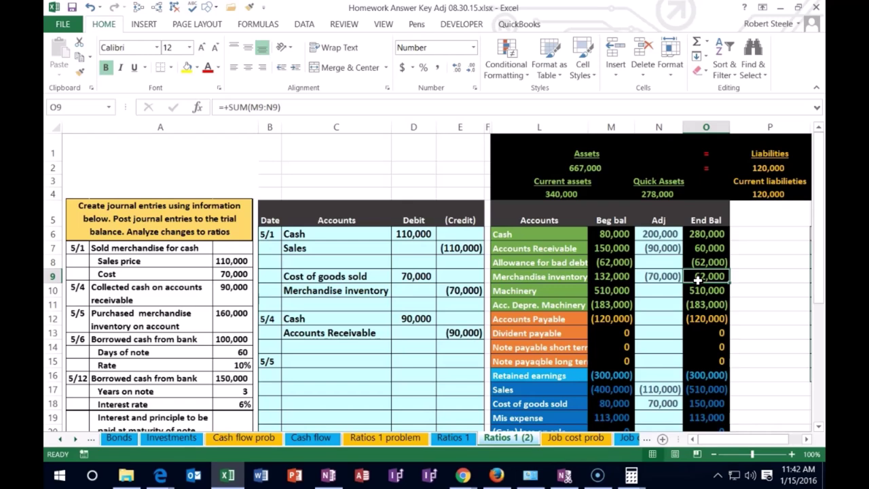
{"action": "left_click", "coordinate": [547, 277]}
{"action": "right_click", "coordinate": [547, 277]}
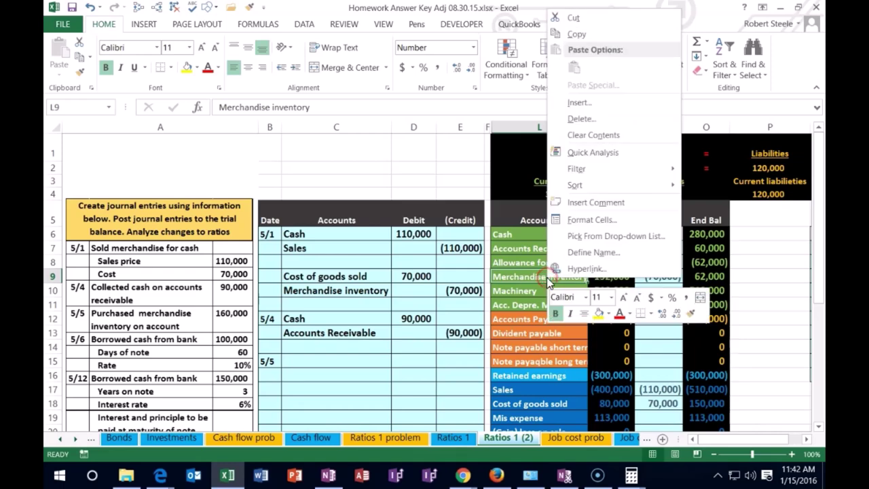
{"action": "left_click", "coordinate": [574, 34]}
{"action": "left_click", "coordinate": [302, 361]}
{"action": "right_click", "coordinate": [302, 360]}
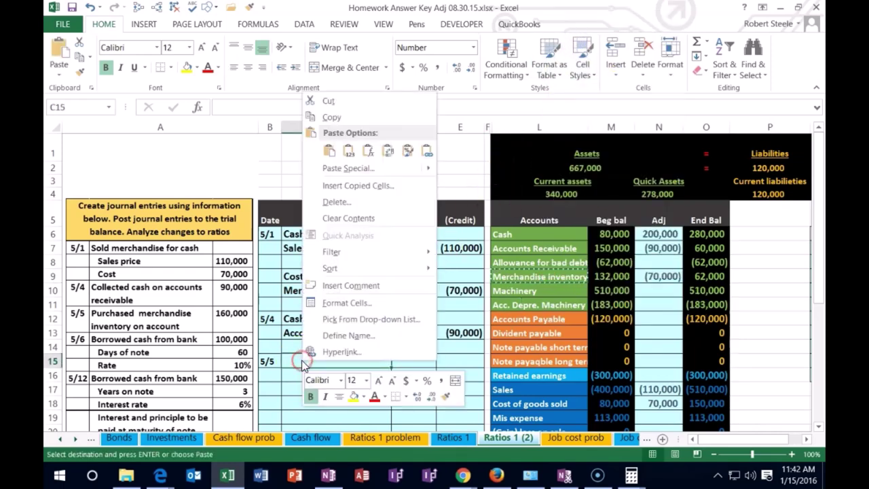
{"action": "left_click", "coordinate": [349, 153]}
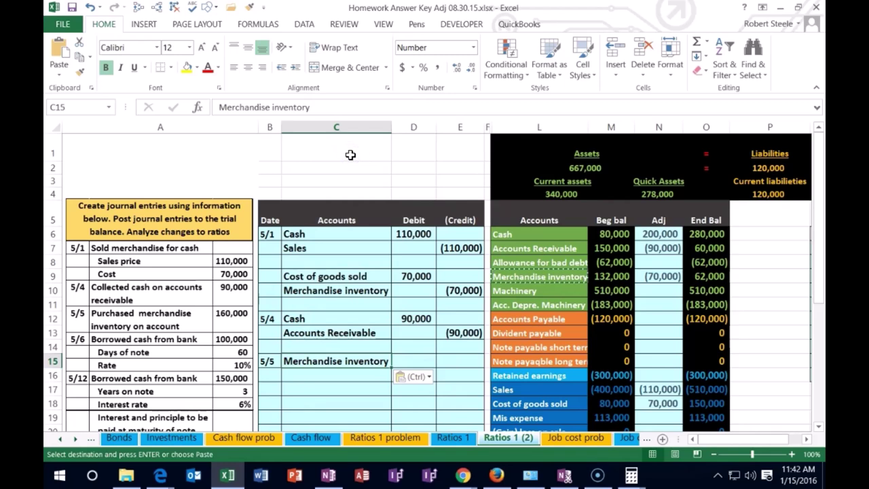
Step: Enter the 5/5 debit of 160,000 in D15 and the matching credit in E16 with =-D15
{"action": "left_click", "coordinate": [408, 363]}
{"action": "type", "text": "16"}
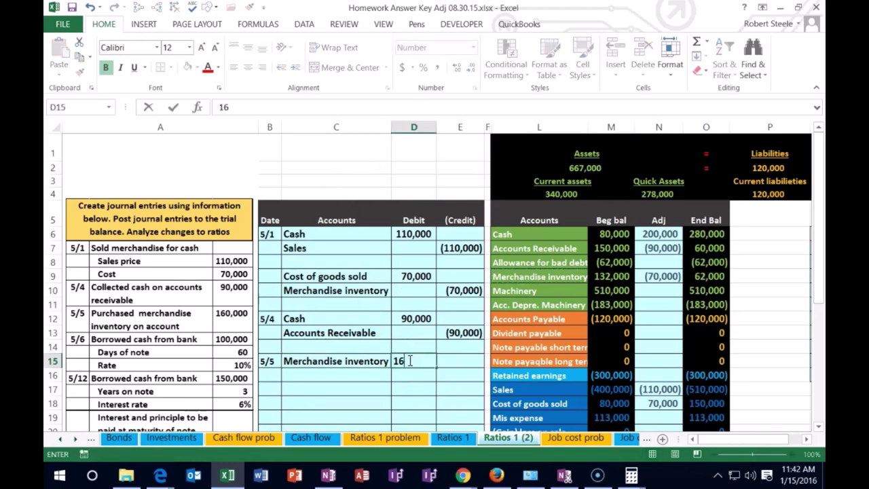
{"action": "type", "text": "0,000"}
{"action": "key", "text": "Return"}
{"action": "key", "text": "Right"}
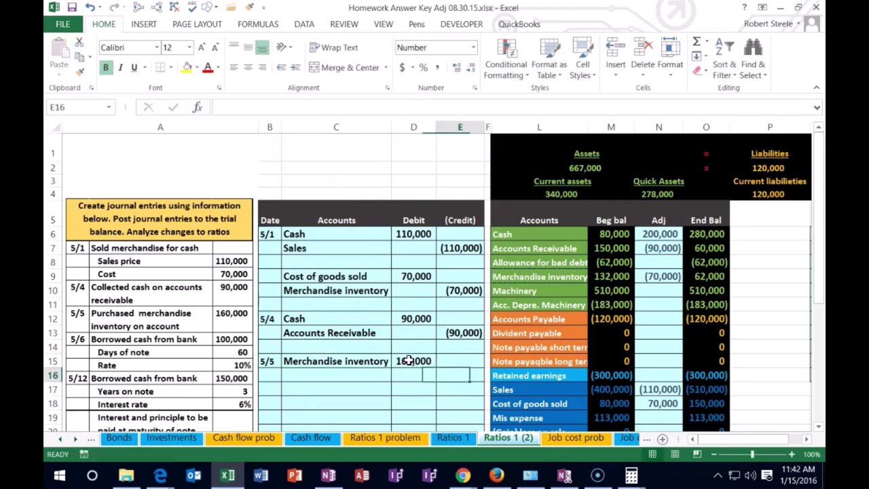
{"action": "type", "text": "=-"}
{"action": "left_click", "coordinate": [408, 360]}
{"action": "key", "text": "Return"}
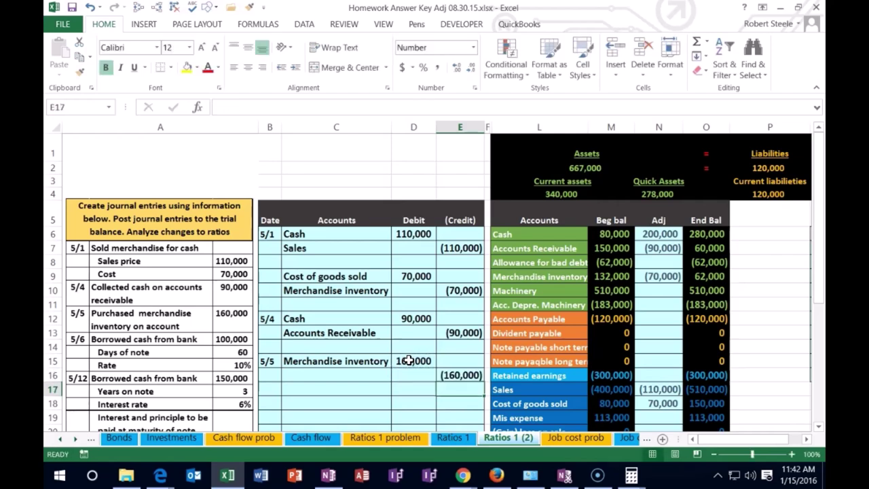
Step: Copy the Accounts Payable account name from the trial balance into C16 as values only
{"action": "left_click", "coordinate": [382, 376]}
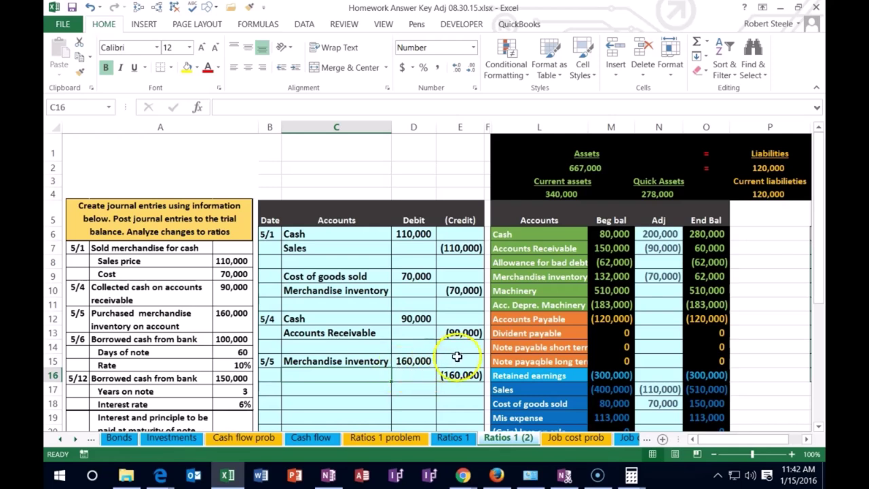
{"action": "left_click", "coordinate": [561, 320]}
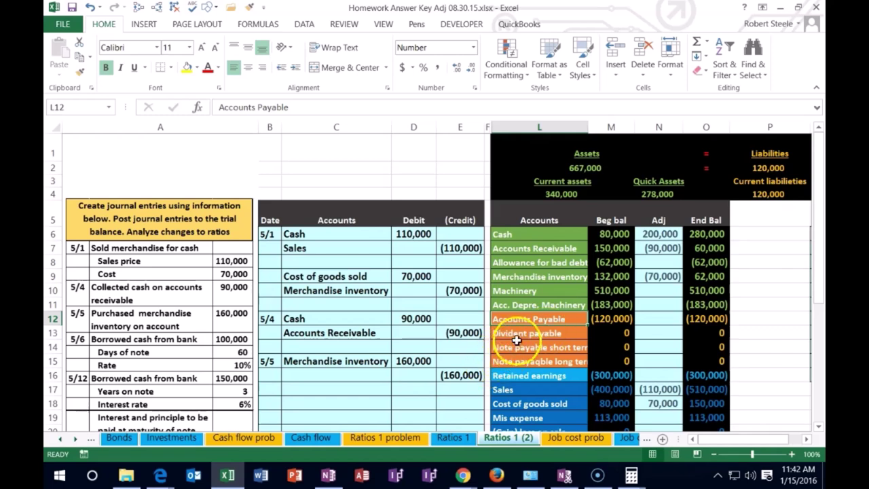
{"action": "left_click_drag", "start_coordinate": [533, 320], "coordinate": [700, 317]}
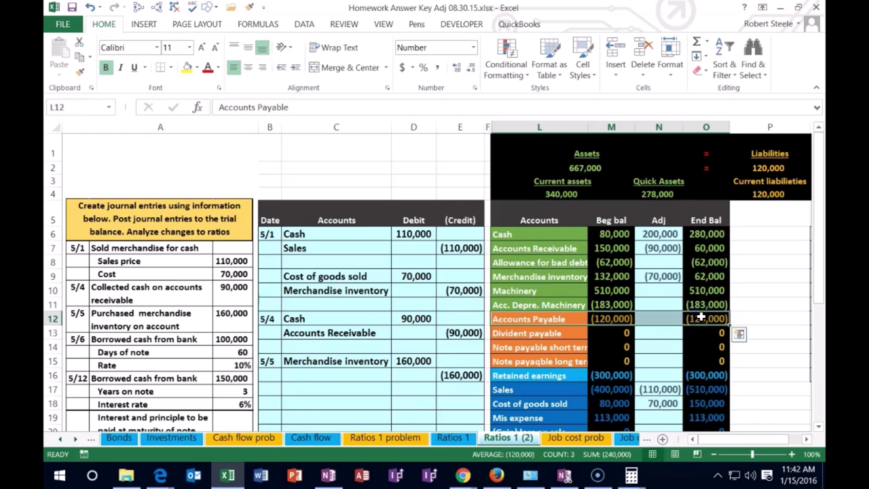
{"action": "left_click", "coordinate": [569, 319]}
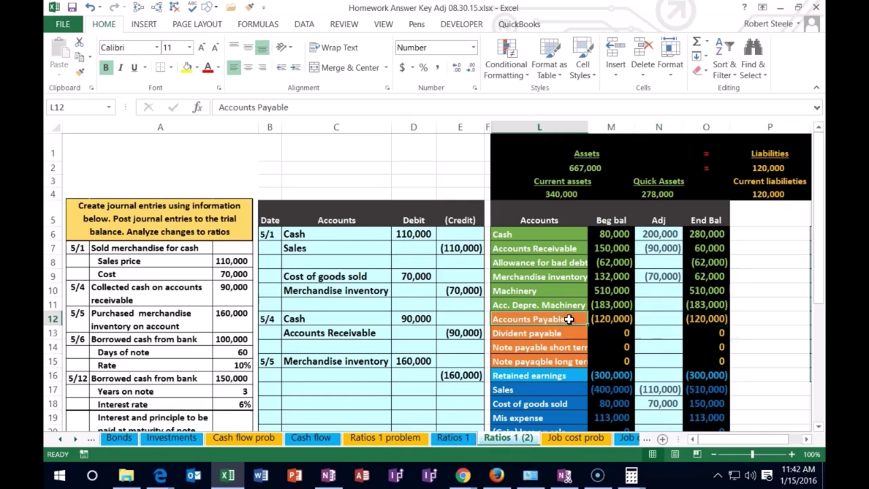
{"action": "right_click", "coordinate": [568, 319]}
{"action": "left_click", "coordinate": [601, 75]}
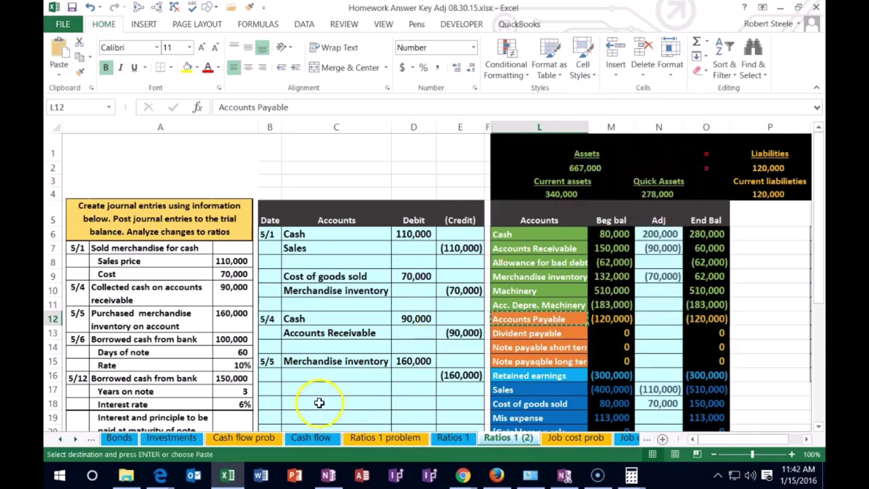
{"action": "left_click", "coordinate": [313, 374]}
{"action": "right_click", "coordinate": [317, 374]}
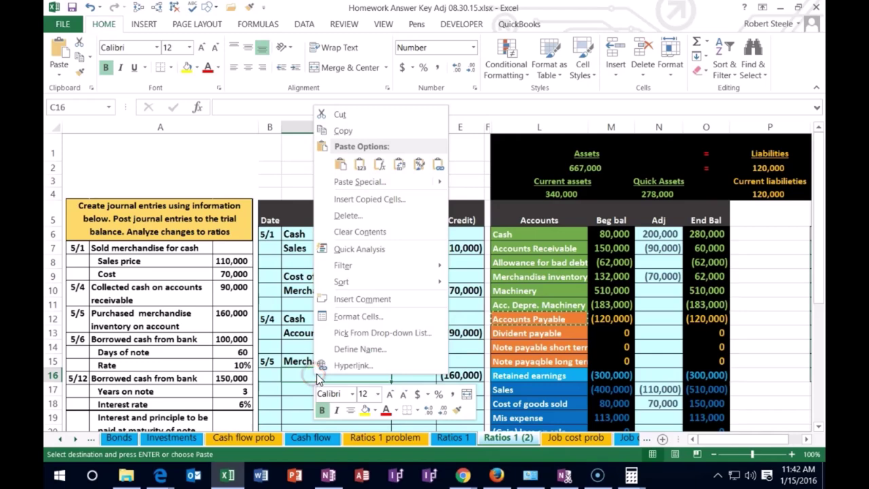
{"action": "left_click", "coordinate": [353, 171]}
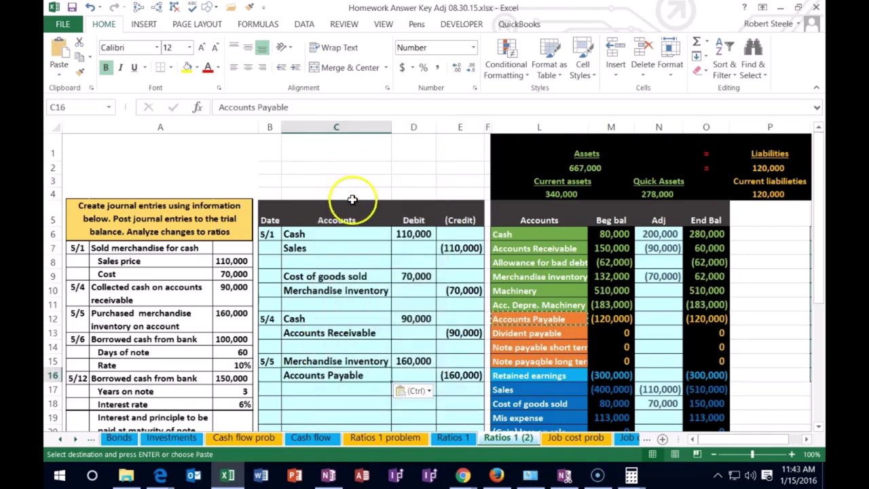
Step: Post the 5/5 inventory purchase to the Merchandise inventory adjustment in N9 by extending the formula to =E10+D15
{"action": "left_click", "coordinate": [353, 358]}
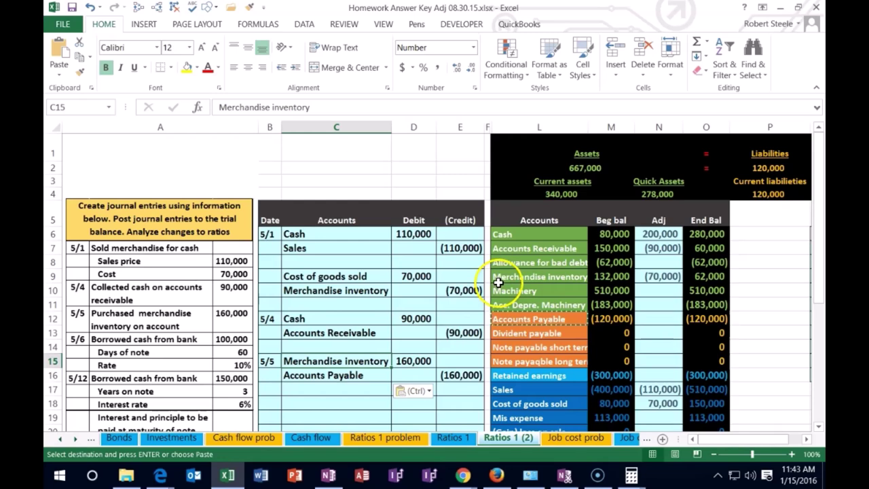
{"action": "left_click", "coordinate": [653, 274]}
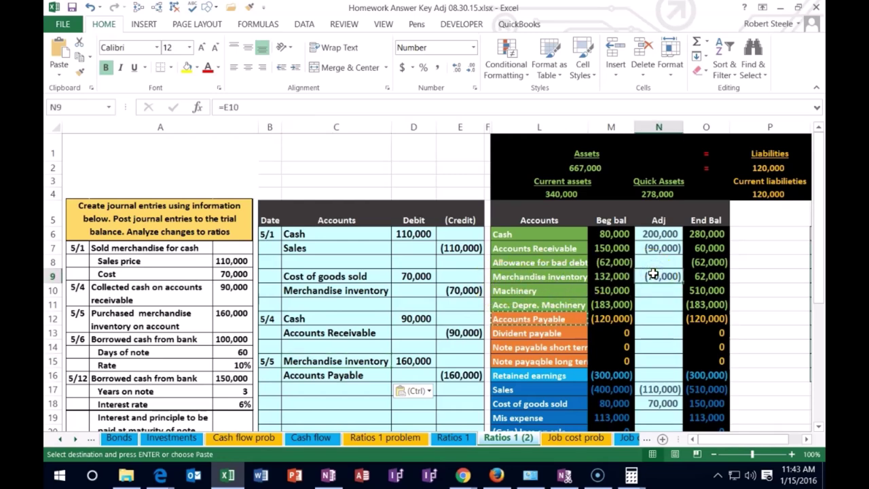
{"action": "double_click", "coordinate": [653, 275]}
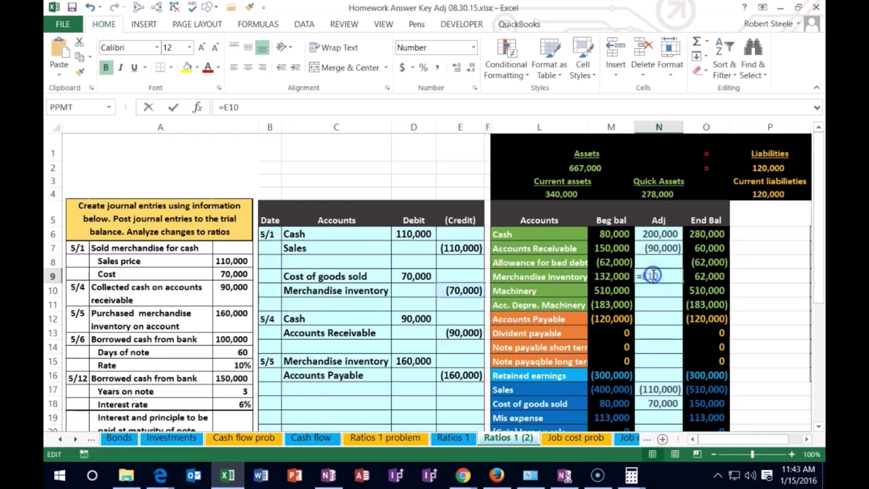
{"action": "left_click", "coordinate": [670, 275]}
{"action": "type", "text": "+"}
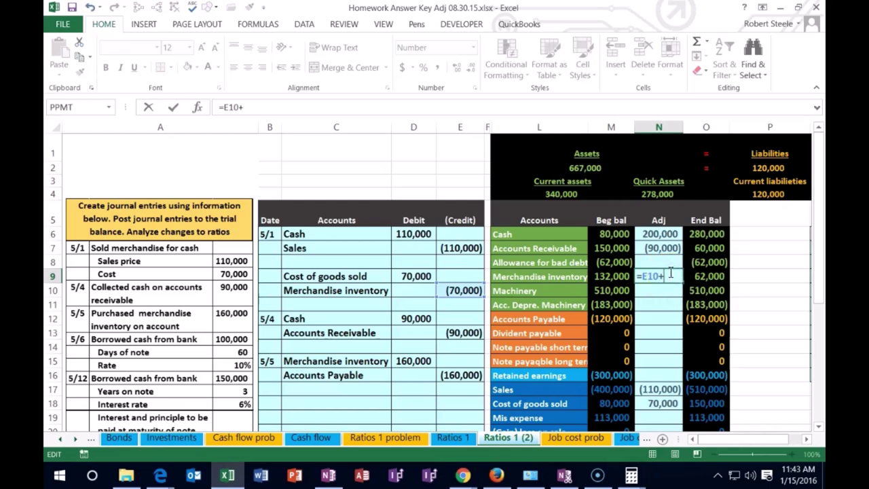
{"action": "left_click", "coordinate": [423, 357]}
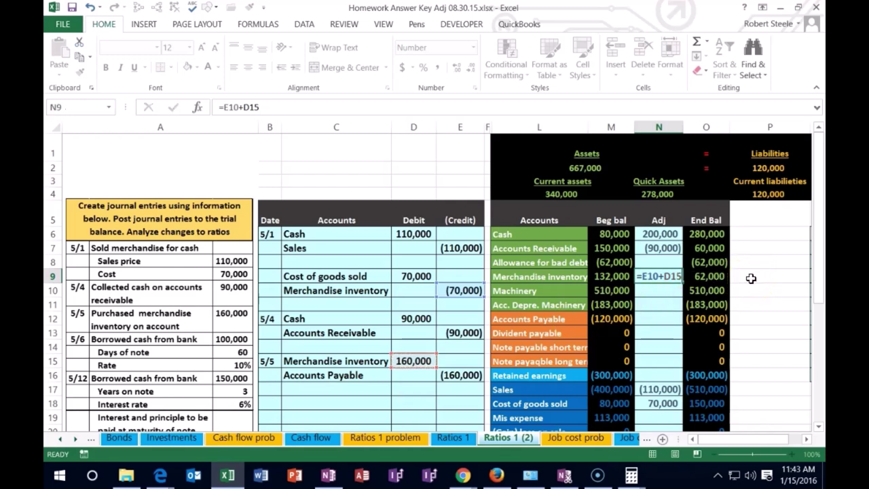
{"action": "key", "text": "Return"}
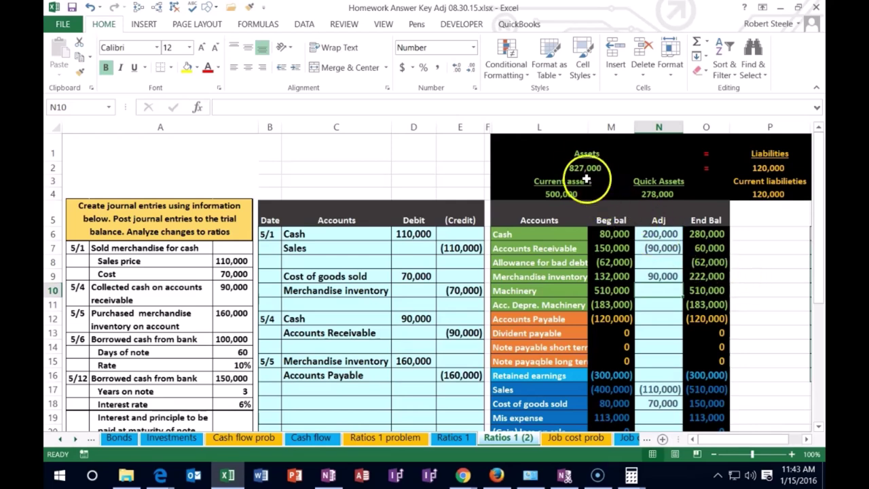
Step: Inspect the formulas behind the current assets total in L4 and the quick assets total in N4
{"action": "double_click", "coordinate": [562, 194]}
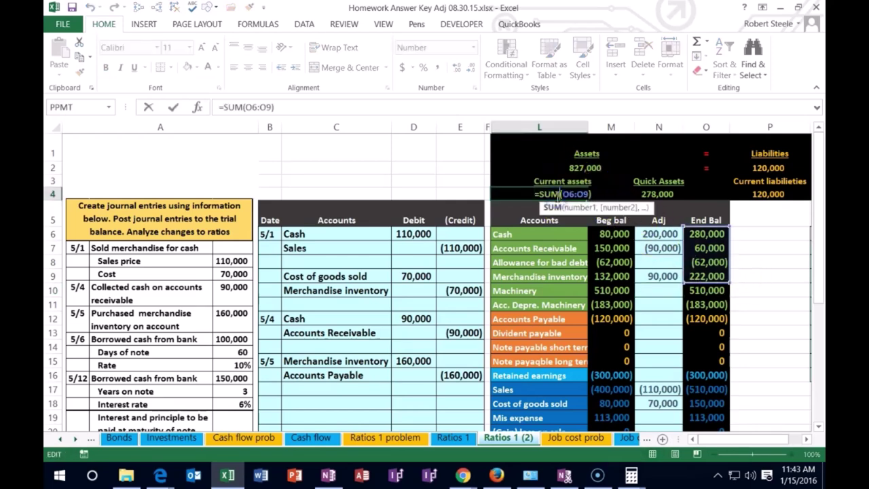
{"action": "key", "text": "Return"}
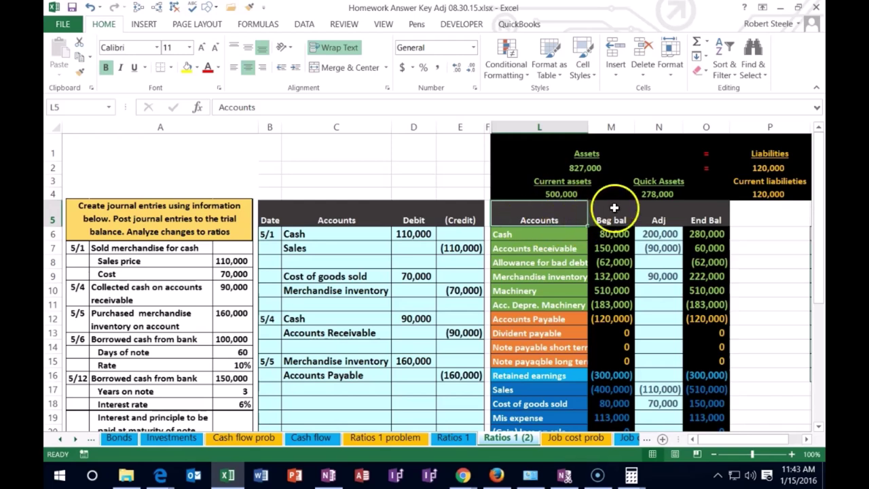
{"action": "double_click", "coordinate": [648, 194]}
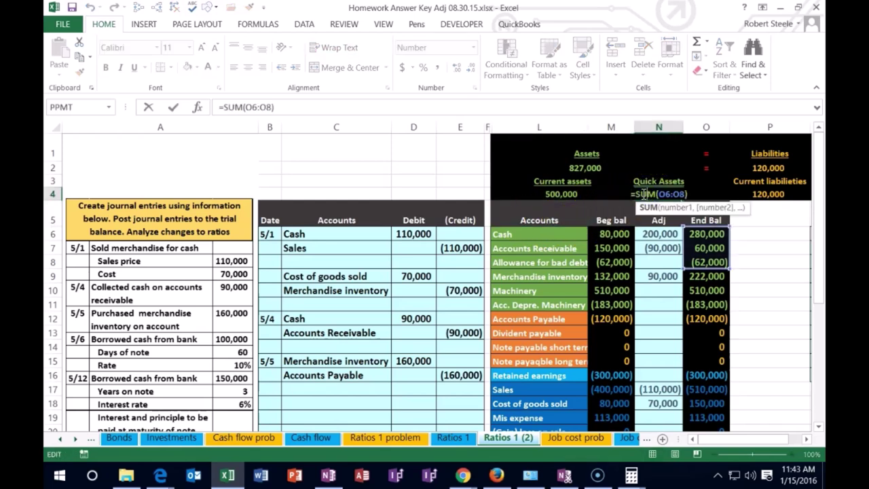
{"action": "key", "text": "Return"}
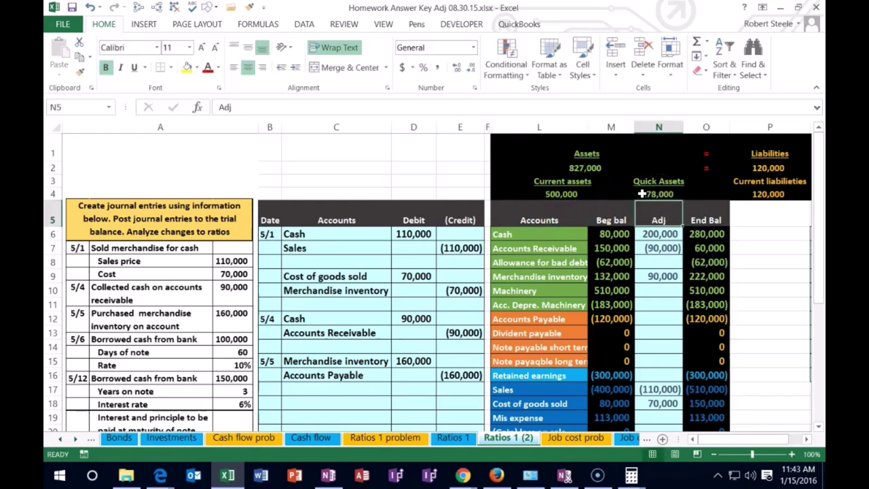
Step: Post the 5/5 credit to the Accounts Payable adjustment in N12 with =E16
{"action": "left_click", "coordinate": [332, 376]}
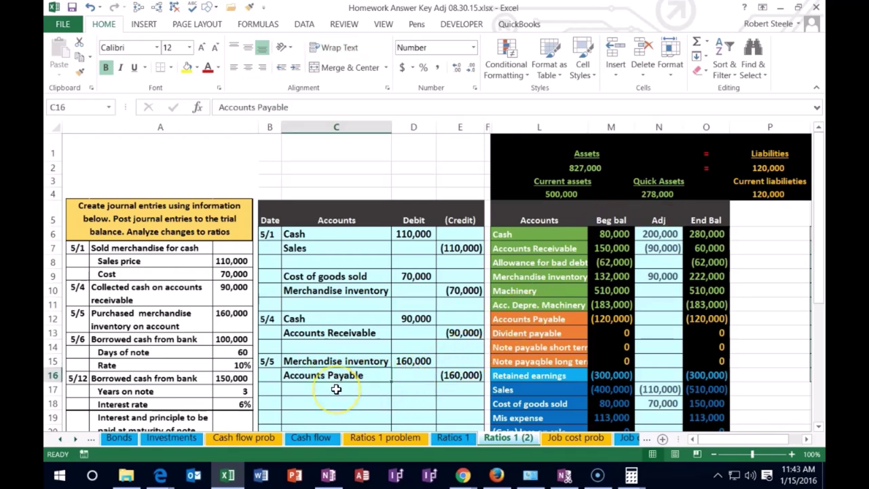
{"action": "left_click", "coordinate": [514, 319]}
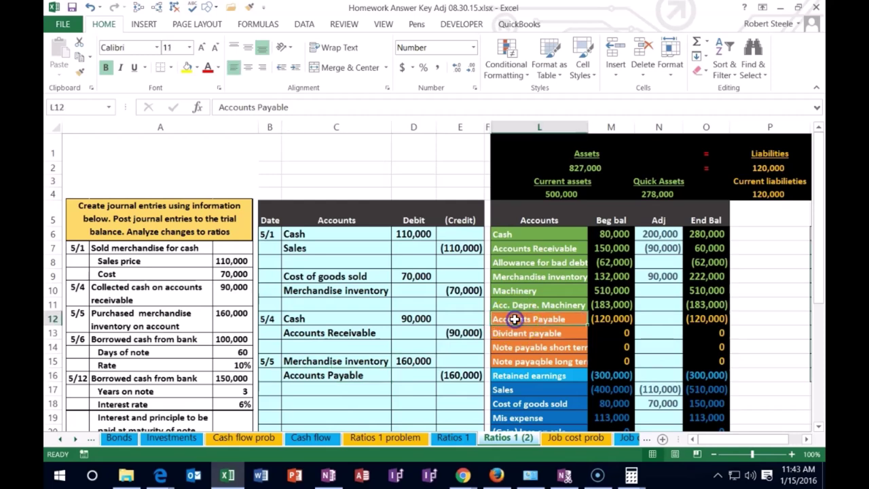
{"action": "left_click", "coordinate": [654, 320]}
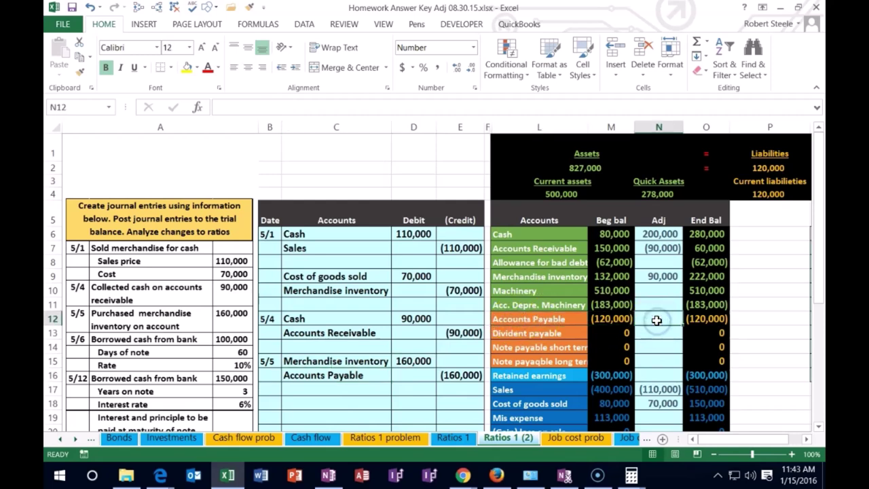
{"action": "type", "text": "="}
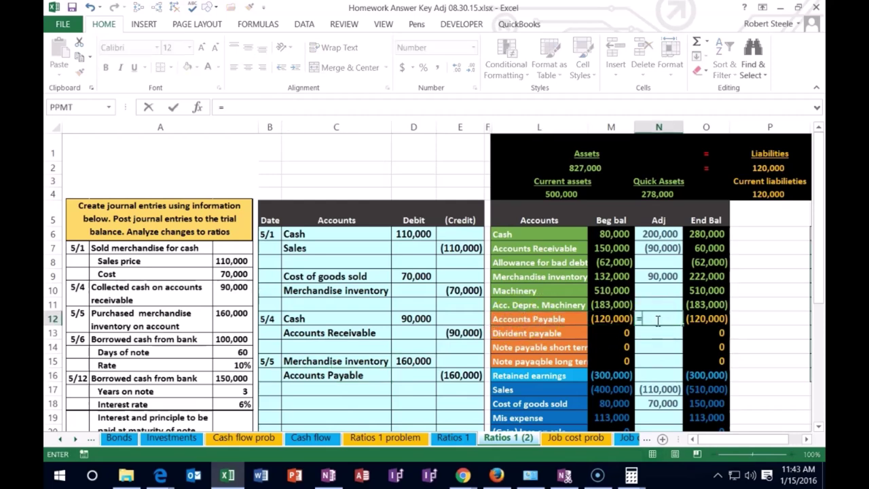
{"action": "left_click", "coordinate": [467, 374]}
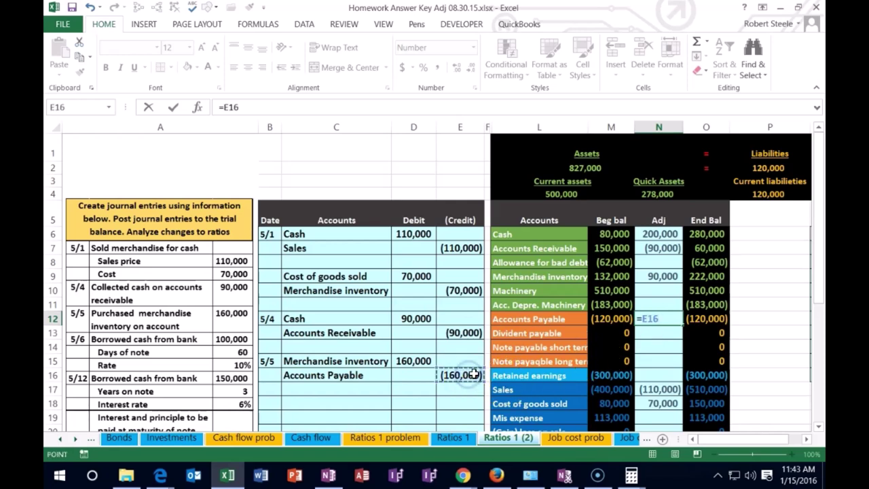
{"action": "key", "text": "Return"}
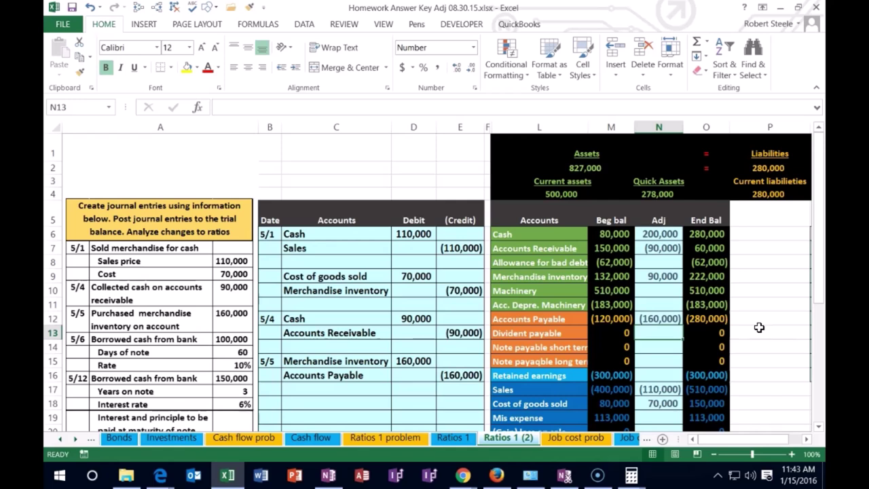
Step: Enter the date 5/5 in Q9 to start the next row of the ratio table
{"action": "left_click", "coordinate": [768, 193]}
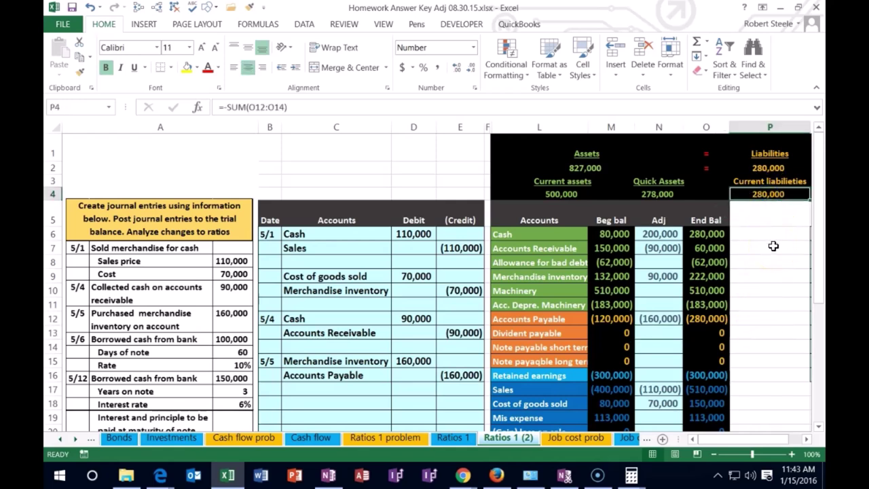
{"action": "key", "text": "Right"}
{"action": "key", "text": "Right"}
{"action": "key", "text": "Right"}
{"action": "key", "text": "Right"}
{"action": "key", "text": "Right"}
{"action": "key", "text": "Right"}
{"action": "key", "text": "Down"}
{"action": "key", "text": "Down"}
{"action": "key", "text": "Down"}
{"action": "key", "text": "Right"}
{"action": "key", "text": "Left"}
{"action": "key", "text": "Left"}
{"action": "key", "text": "Left"}
{"action": "key", "text": "Left"}
{"action": "key", "text": "Left"}
{"action": "key", "text": "Left"}
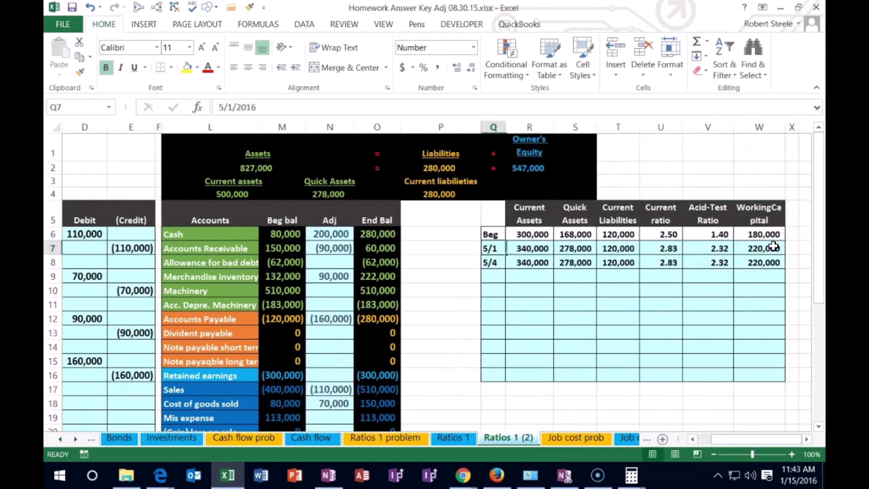
{"action": "key", "text": "Down"}
{"action": "key", "text": "Down"}
{"action": "type", "text": "5/5"}
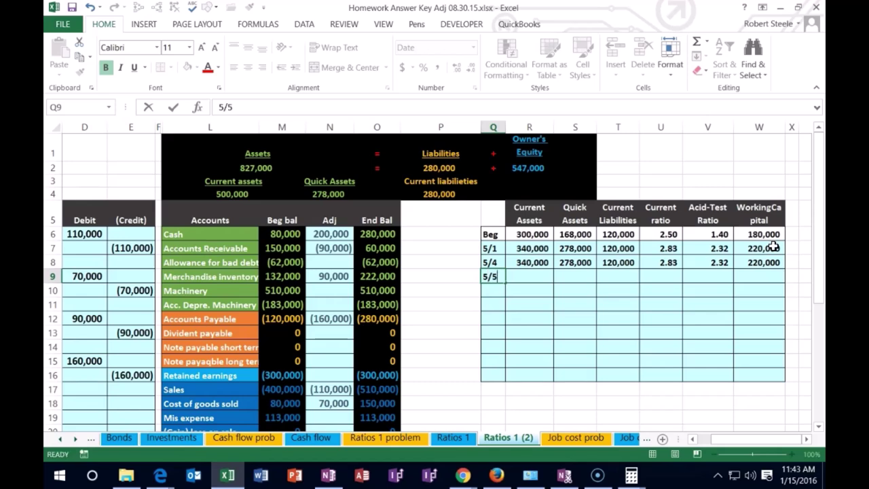
{"action": "key", "text": "Right"}
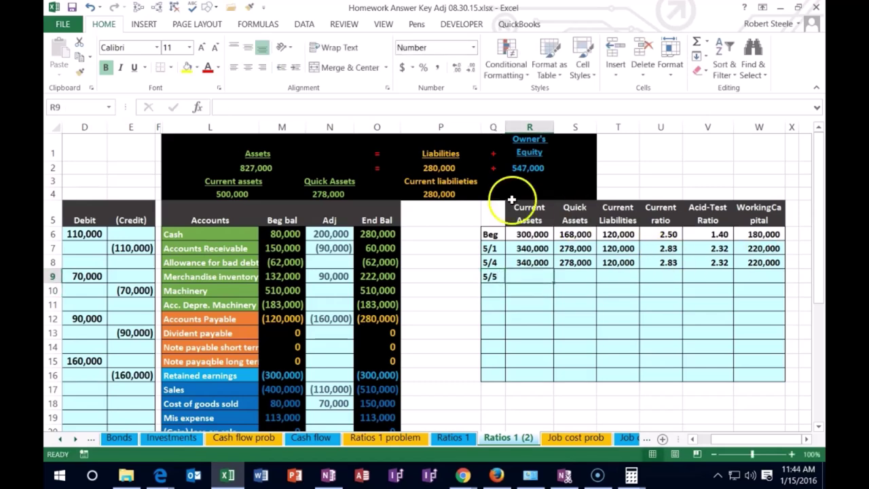
Step: Fill in the 5/5 row of the ratio table with current assets of 500,000 and quick assets of 278,000
{"action": "type", "text": "500"}
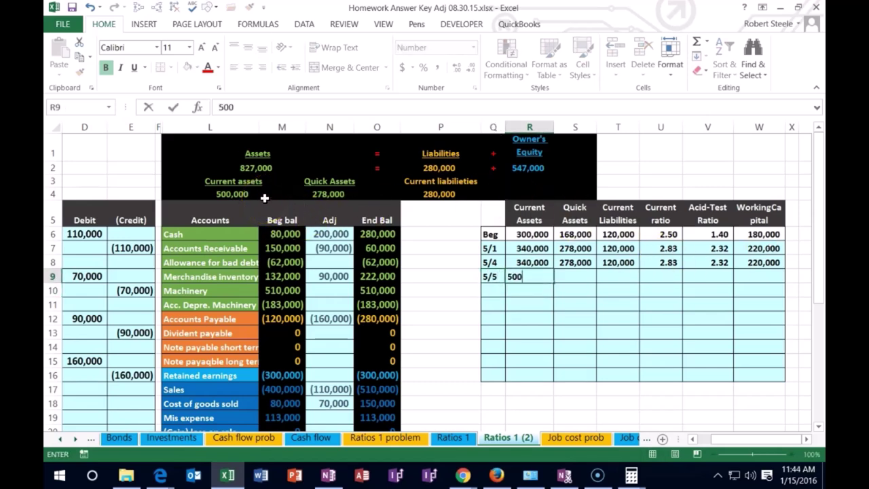
{"action": "type", "text": ",0000"}
{"action": "key", "text": "Right"}
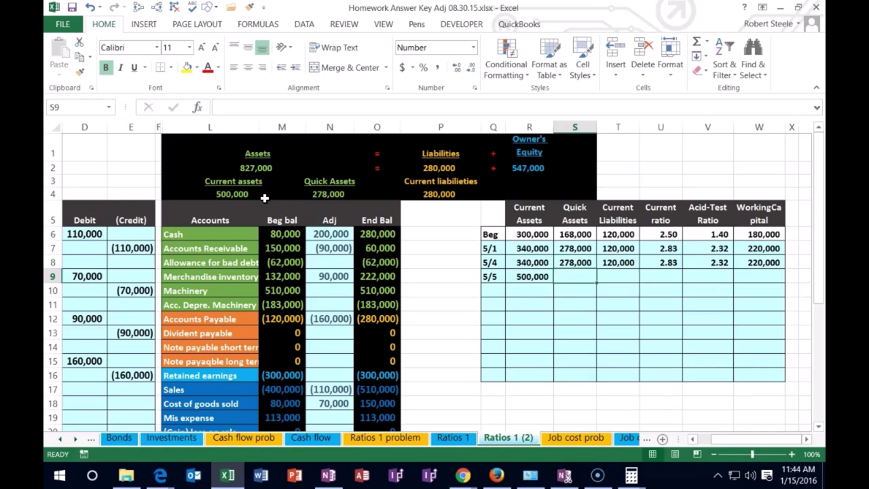
{"action": "type", "text": "278000"}
{"action": "key", "text": "Return"}
{"action": "key", "text": "Right"}
{"action": "key", "text": "Up"}
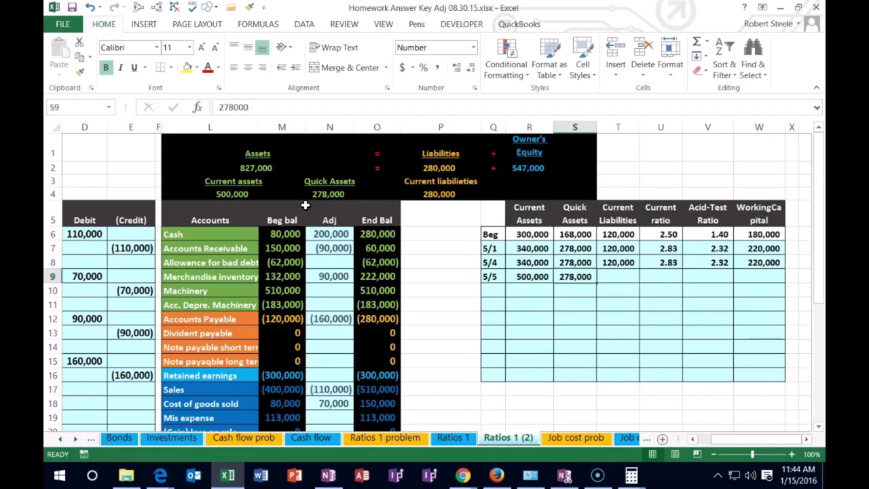
{"action": "key", "text": "Right"}
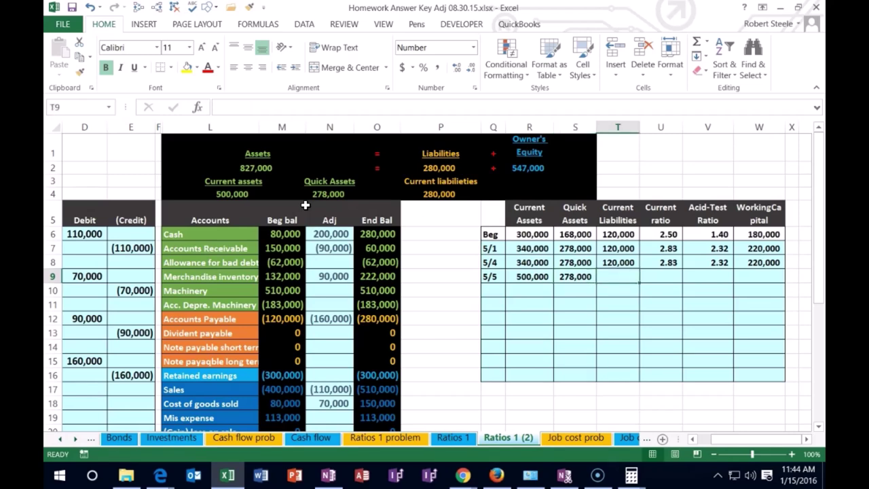
Step: Enter 280,000 as the 5/5 current liabilities in T9
{"action": "type", "text": "280000"}
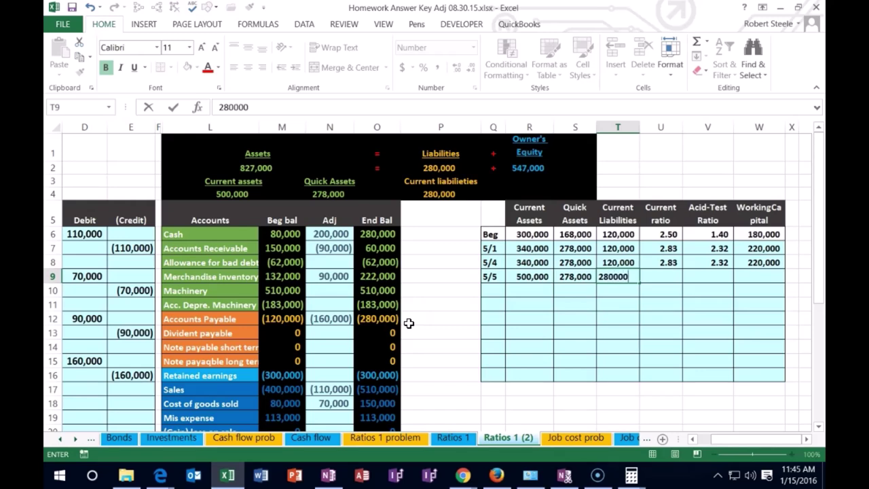
{"action": "key", "text": "Return"}
{"action": "key", "text": "Right"}
{"action": "key", "text": "Up"}
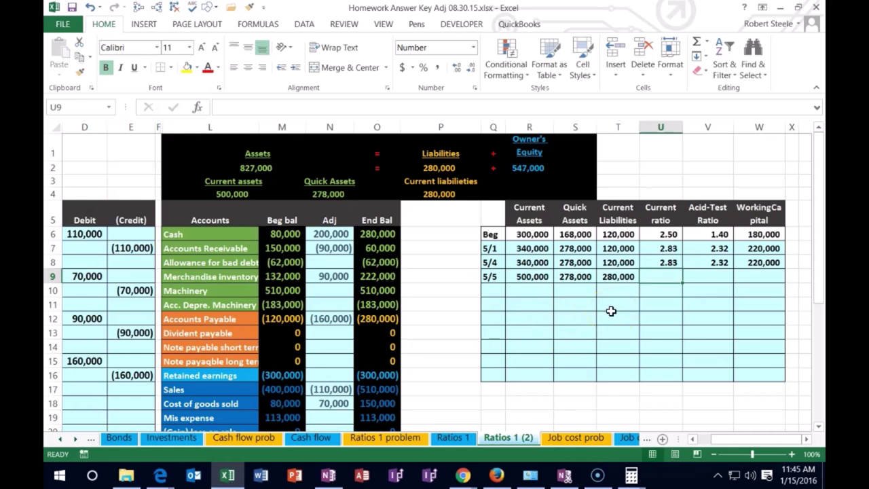
Step: Calculate the 5/5 current ratio in U9 with =R9/T9 and compare it with the 5/4 ratio
{"action": "type", "text": "="}
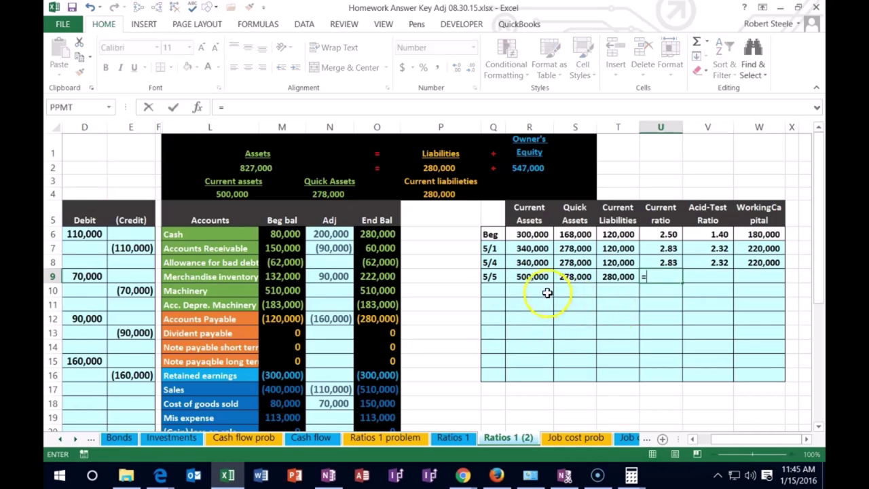
{"action": "left_click", "coordinate": [534, 277]}
{"action": "type", "text": "/"}
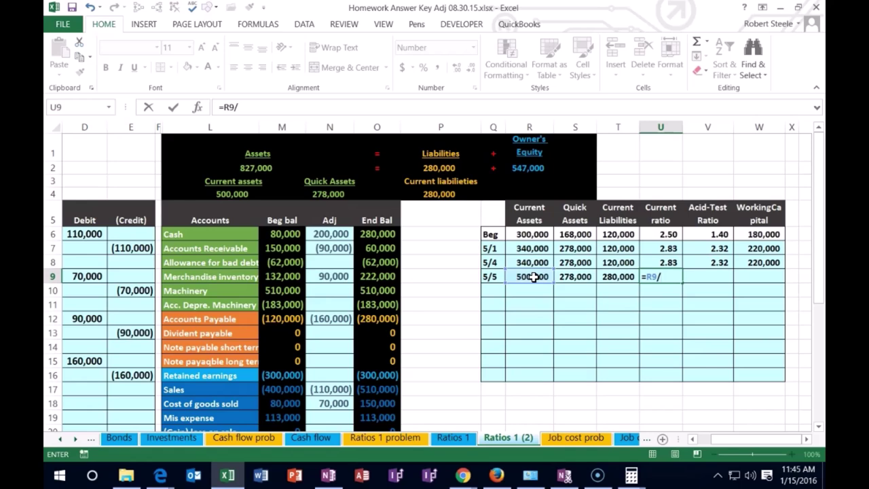
{"action": "left_click", "coordinate": [609, 275]}
{"action": "key", "text": "Return"}
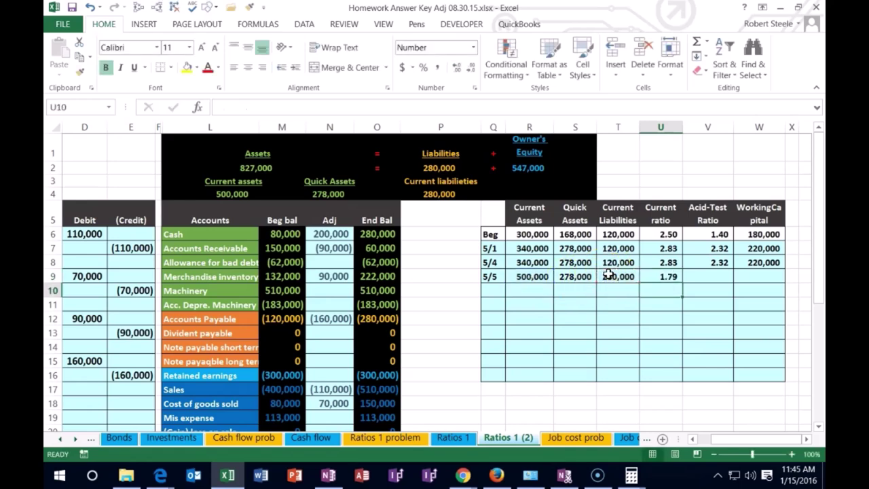
{"action": "key", "text": "Up"}
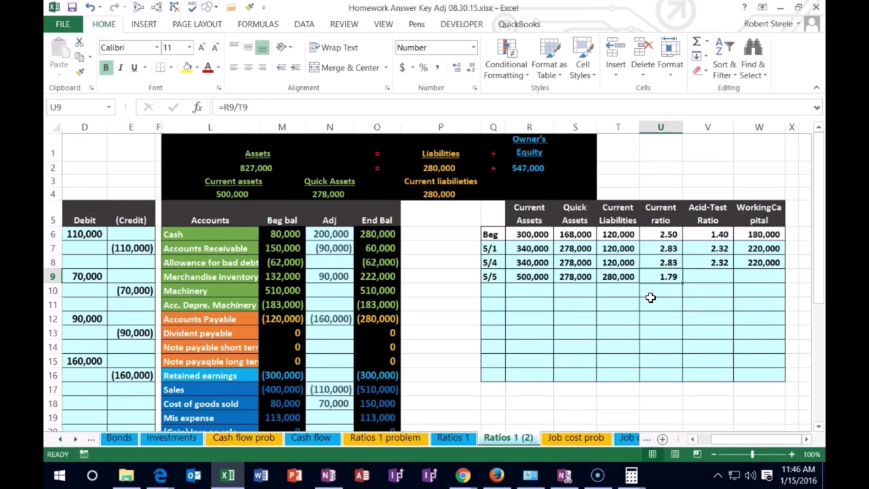
{"action": "left_click", "coordinate": [667, 264]}
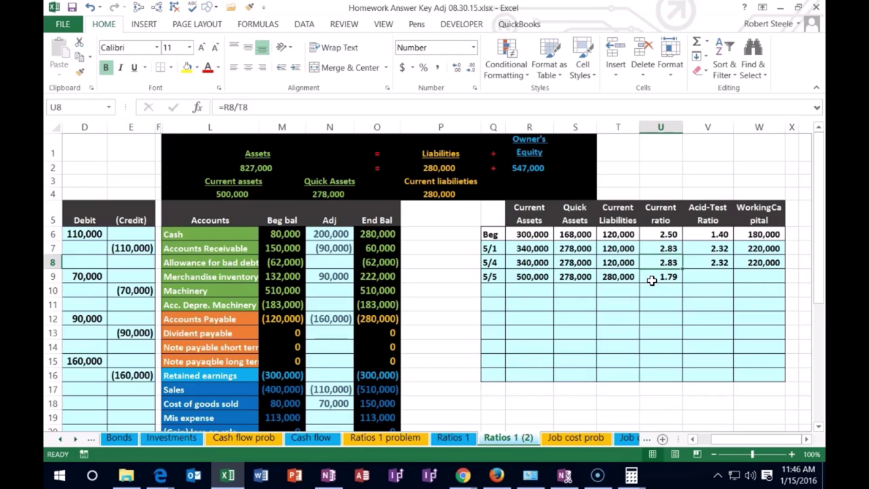
{"action": "left_click", "coordinate": [651, 280]}
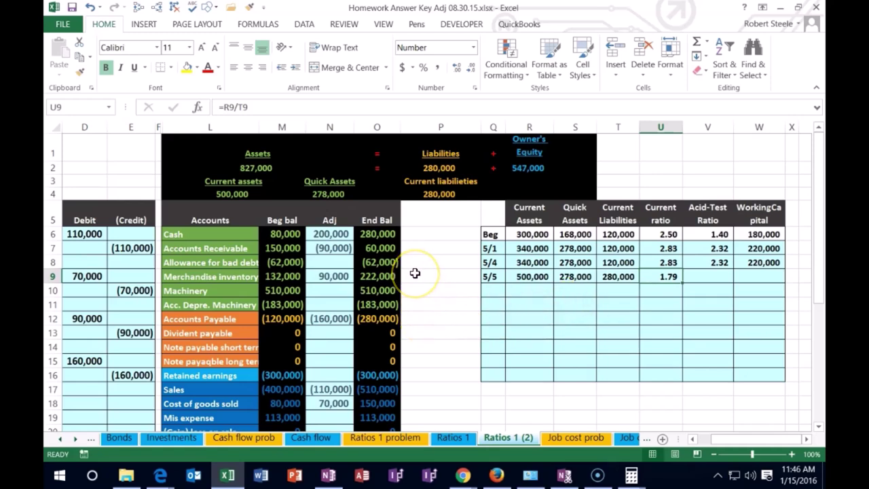
Step: Calculate the 5/5 acid-test ratio in V9 with =S9/T9
{"action": "left_click", "coordinate": [716, 279]}
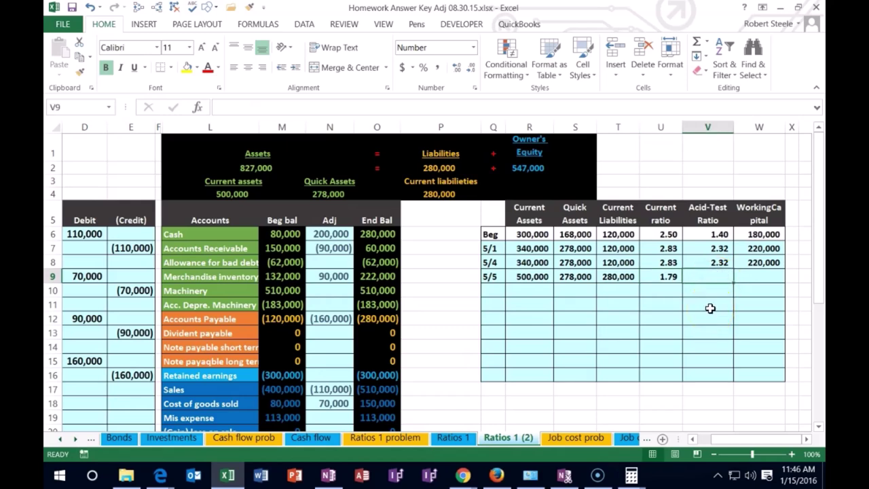
{"action": "type", "text": "="}
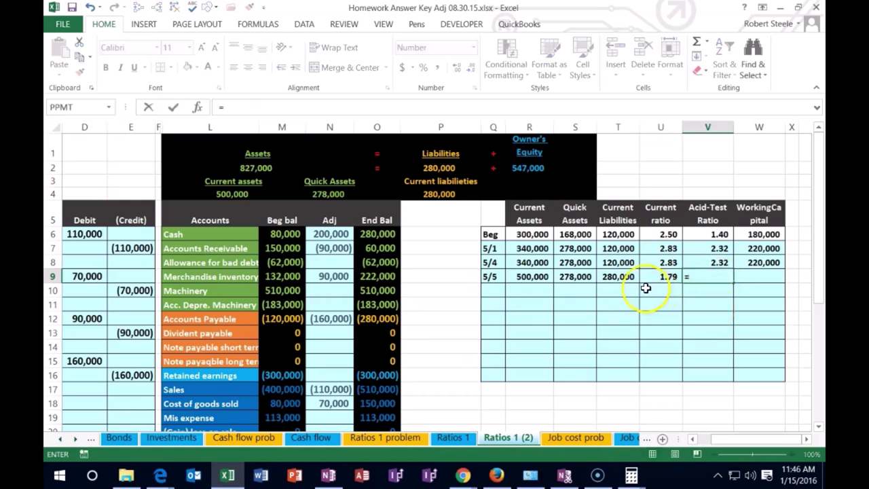
{"action": "left_click", "coordinate": [577, 278]}
{"action": "type", "text": "/"}
{"action": "left_click", "coordinate": [615, 278]}
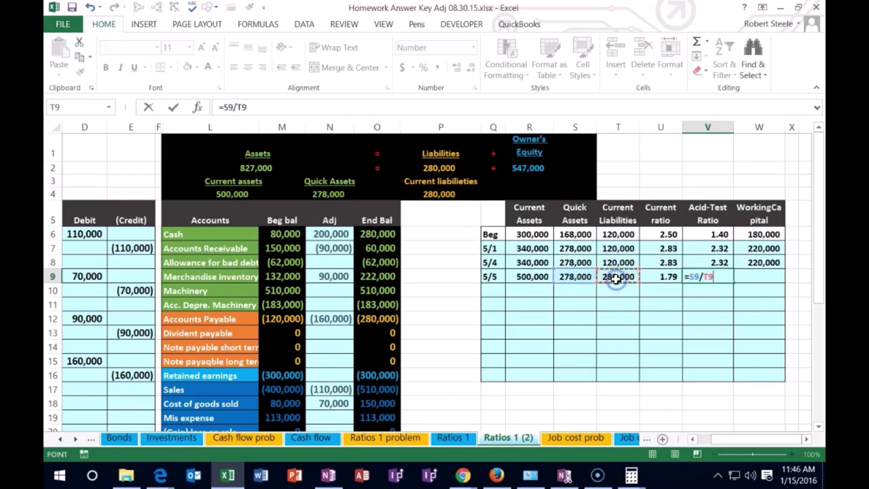
{"action": "key", "text": "Return"}
{"action": "key", "text": "Up"}
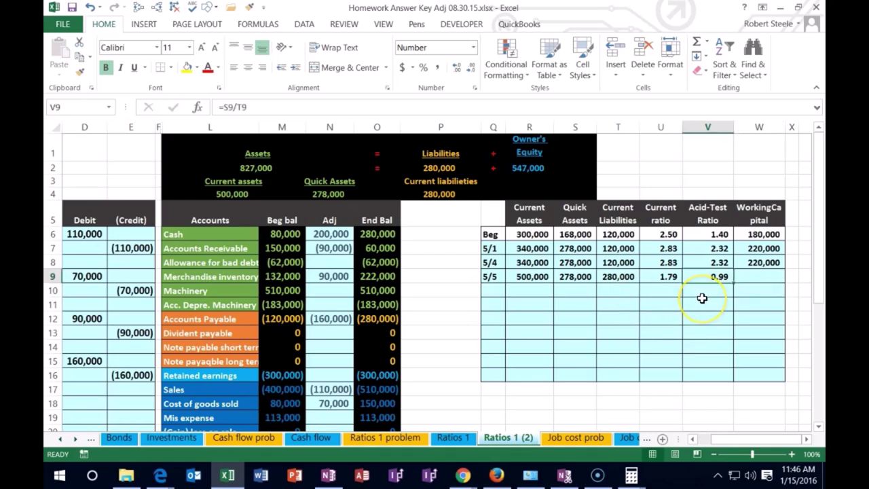
Step: Check the 5/5 quick assets figure in S9 against the formula behind the quick assets total in N4
{"action": "left_click", "coordinate": [585, 277]}
{"action": "key", "text": "Down"}
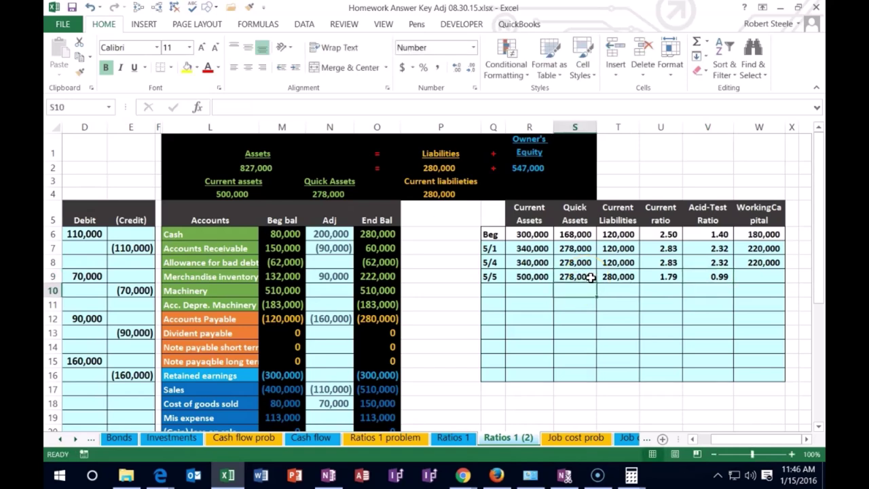
{"action": "left_click", "coordinate": [322, 194]}
{"action": "double_click", "coordinate": [322, 194]}
{"action": "key", "text": "Return"}
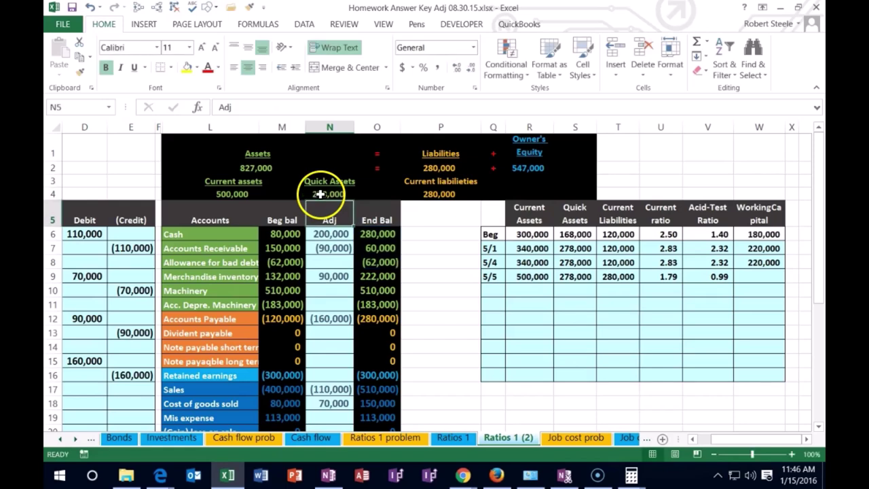
Step: Calculate the 5/5 working capital in W9 with =R9-T9
{"action": "left_click", "coordinate": [774, 275]}
{"action": "type", "text": "="}
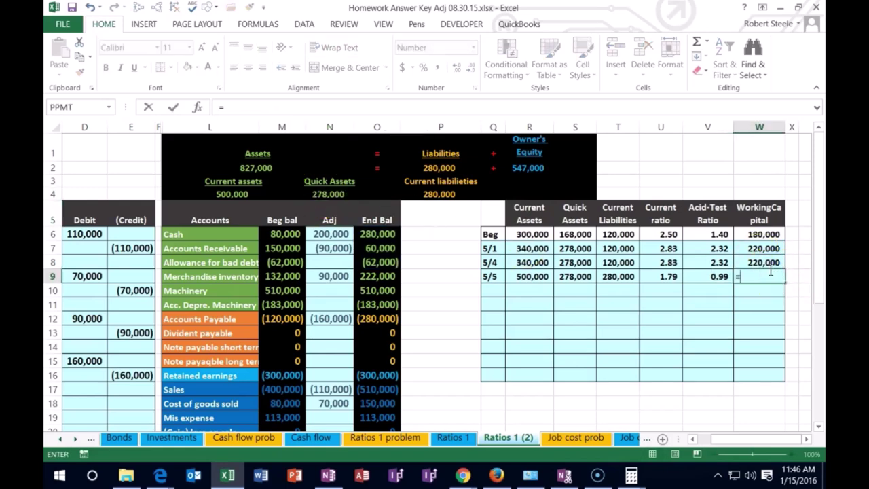
{"action": "left_click", "coordinate": [542, 276]}
{"action": "type", "text": "-"}
{"action": "left_click", "coordinate": [618, 276]}
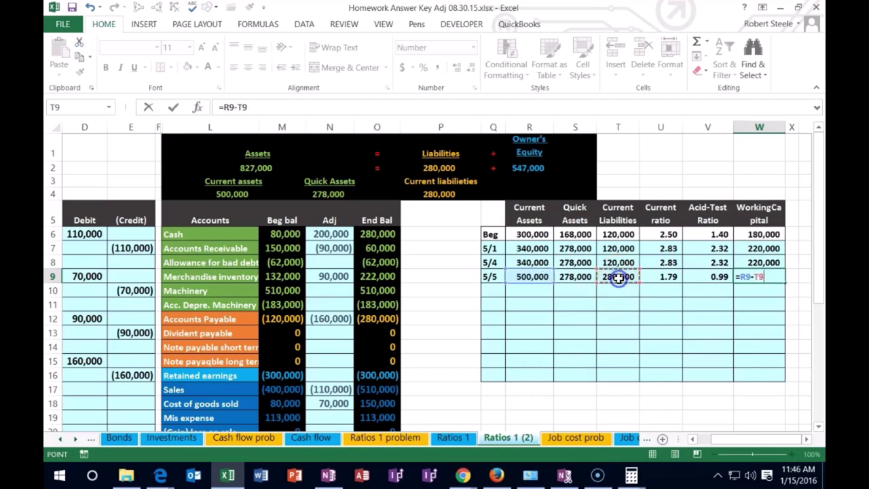
{"action": "key", "text": "Return"}
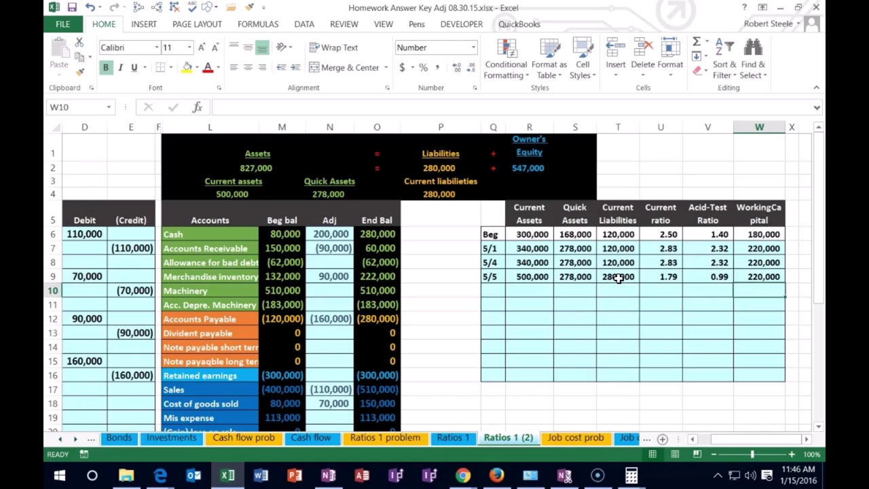
Step: Start the next journal entry by entering the date 5/6 in B18
{"action": "key", "text": "Left"}
{"action": "key", "text": "Left"}
{"action": "key", "text": "Left"}
{"action": "key", "text": "Left"}
{"action": "key", "text": "Left"}
{"action": "key", "text": "Left"}
{"action": "key", "text": "Left"}
{"action": "key", "text": "Left"}
{"action": "key", "text": "Left"}
{"action": "key", "text": "Left"}
{"action": "key", "text": "Left"}
{"action": "key", "text": "Left"}
{"action": "key", "text": "Left"}
{"action": "key", "text": "Left"}
{"action": "key", "text": "Left"}
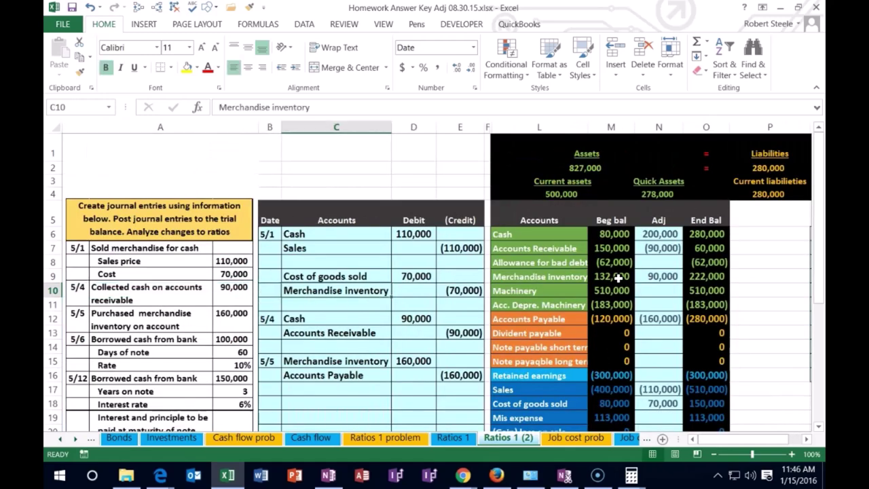
{"action": "key", "text": "Down"}
{"action": "key", "text": "Down"}
{"action": "key", "text": "Down"}
{"action": "key", "text": "Down"}
{"action": "key", "text": "Down"}
{"action": "key", "text": "Down"}
{"action": "key", "text": "Down"}
{"action": "key", "text": "Down"}
{"action": "key", "text": "Left"}
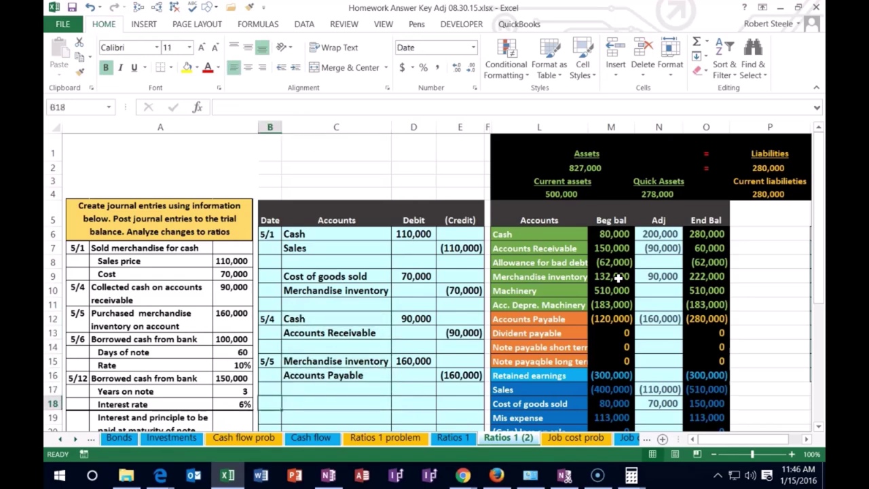
{"action": "type", "text": "5/6"}
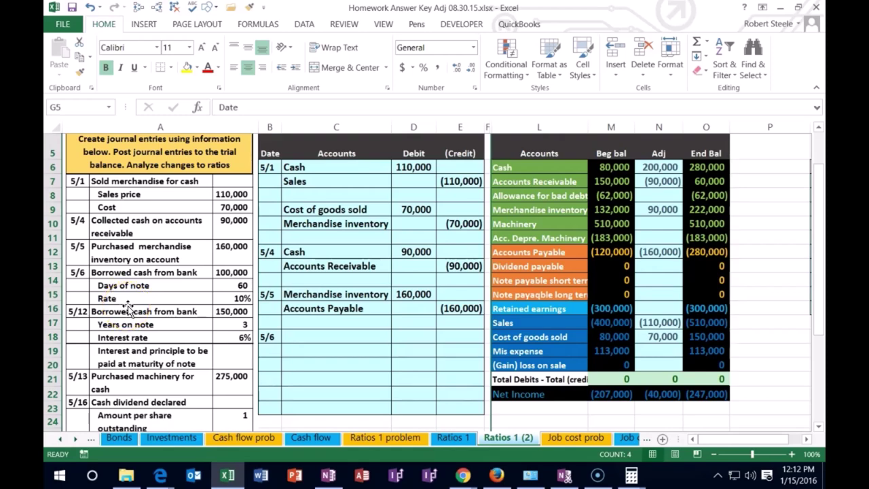
Step: Review the Cash row of the trial balance, then copy the Cash account name into C18 as values only
{"action": "left_click_drag", "start_coordinate": [508, 167], "coordinate": [709, 168]}
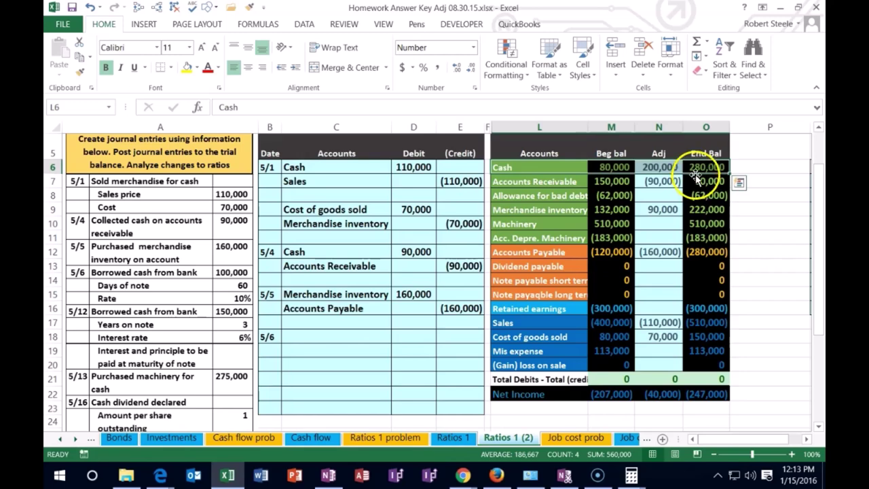
{"action": "left_click", "coordinate": [695, 169]}
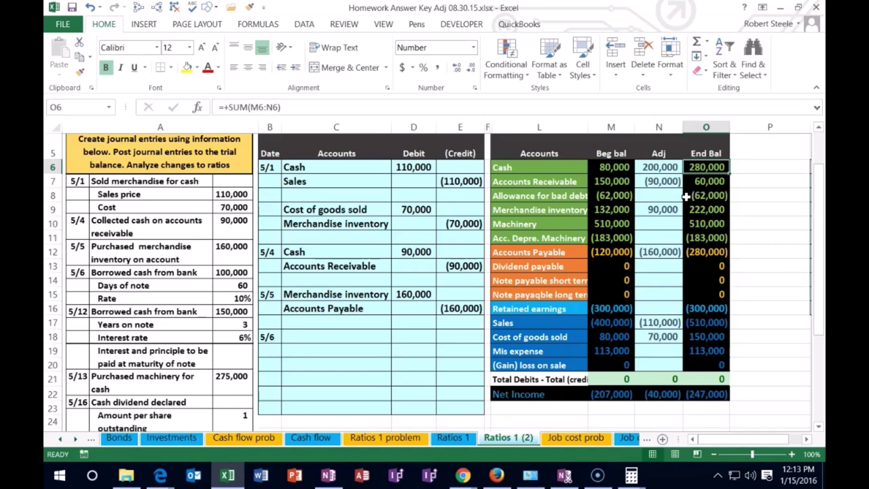
{"action": "left_click", "coordinate": [518, 169]}
{"action": "right_click", "coordinate": [518, 169]}
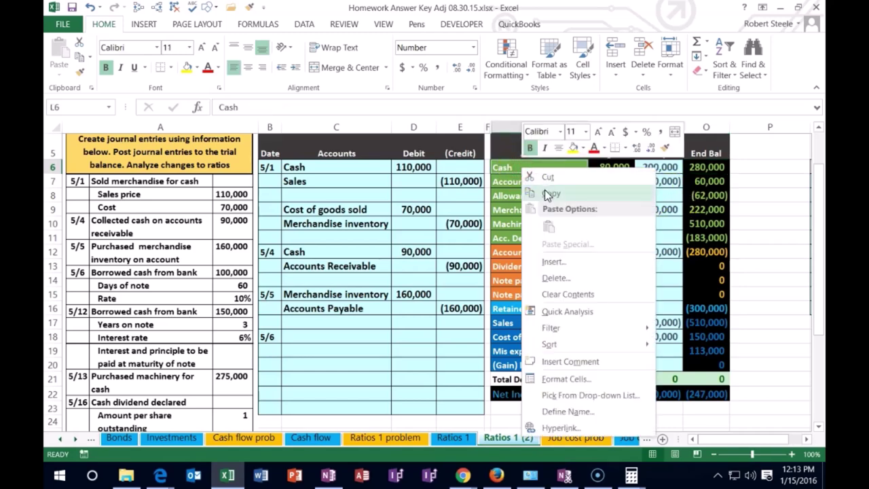
{"action": "left_click", "coordinate": [546, 194]}
{"action": "left_click", "coordinate": [313, 335]}
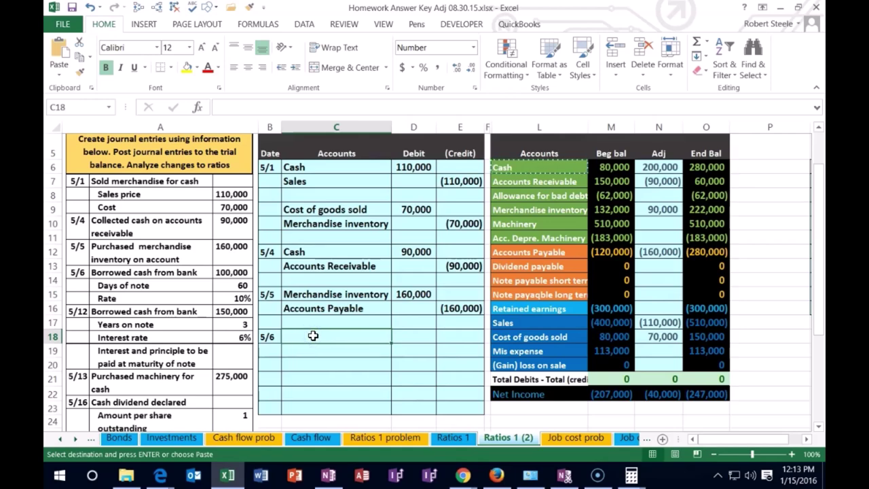
{"action": "right_click", "coordinate": [313, 335]}
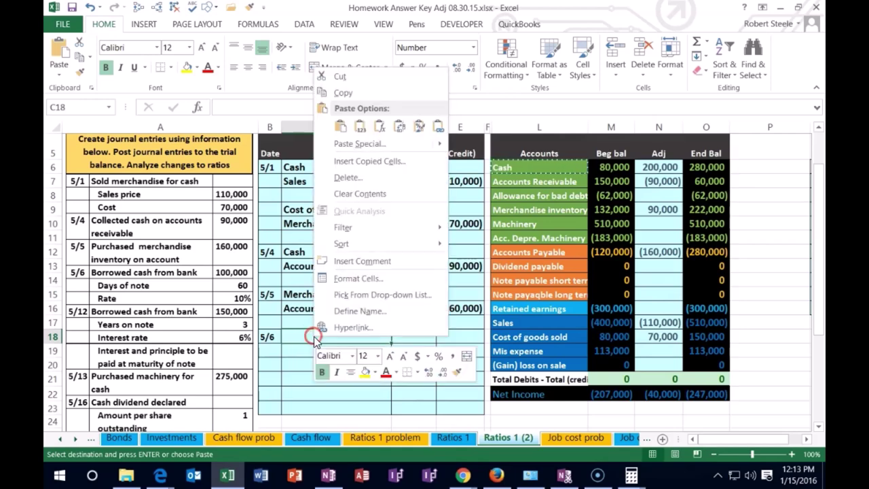
{"action": "left_click", "coordinate": [356, 129]}
Step: Record the 5/6 cash debit of 100,000 in D18 and the matching credit in E19 with -D18
{"action": "left_click", "coordinate": [405, 332]}
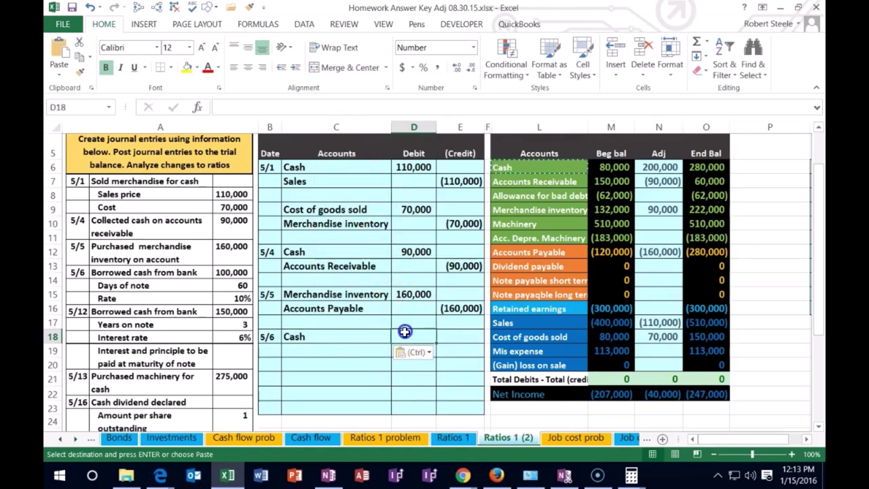
{"action": "type", "text": "100000"}
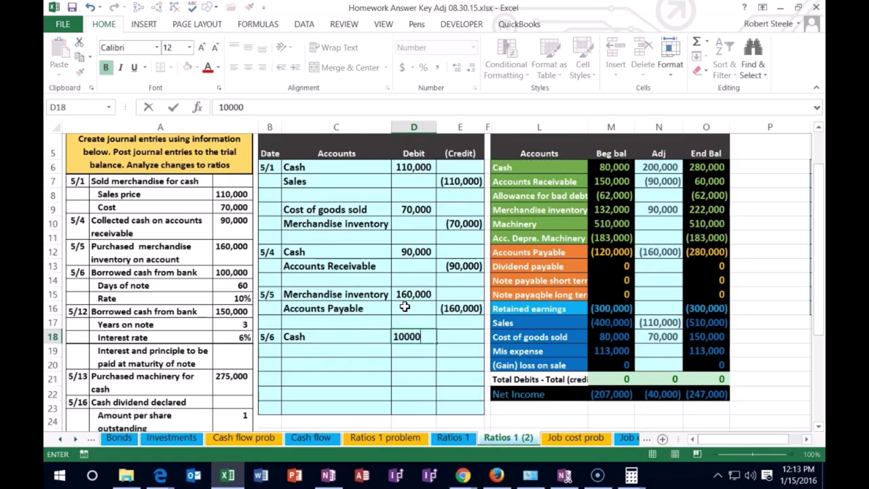
{"action": "key", "text": "Return"}
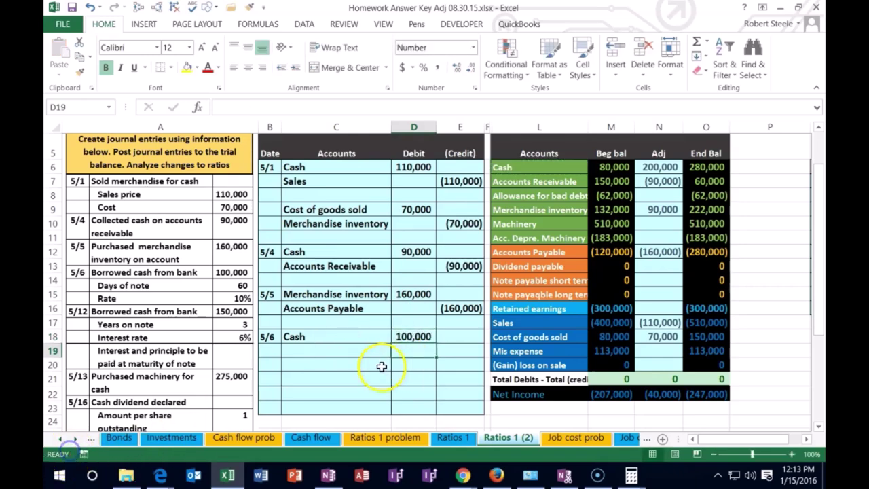
{"action": "left_click", "coordinate": [461, 349]}
{"action": "type", "text": "-"}
{"action": "key", "text": "Left"}
{"action": "key", "text": "Up"}
{"action": "key", "text": "Return"}
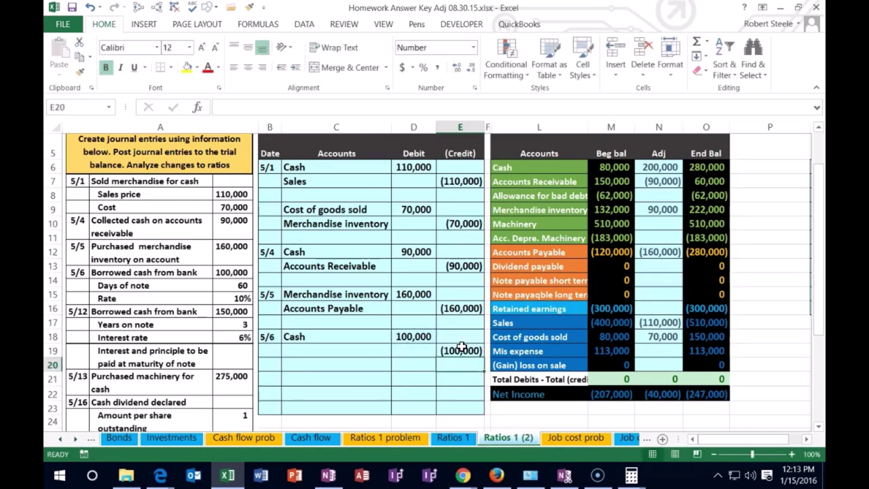
Step: Copy the Note payable short term account name into C19 as values only for the credit side of the 5/6 entry
{"action": "left_click", "coordinate": [514, 280]}
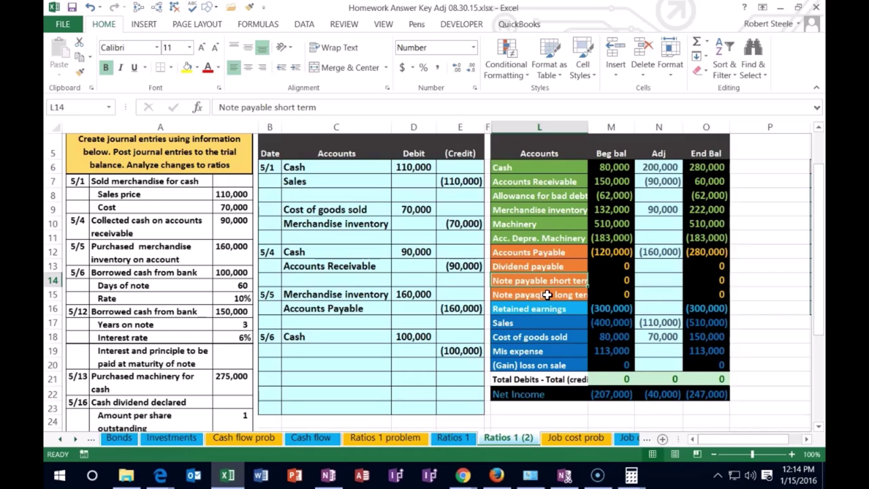
{"action": "right_click", "coordinate": [543, 282]}
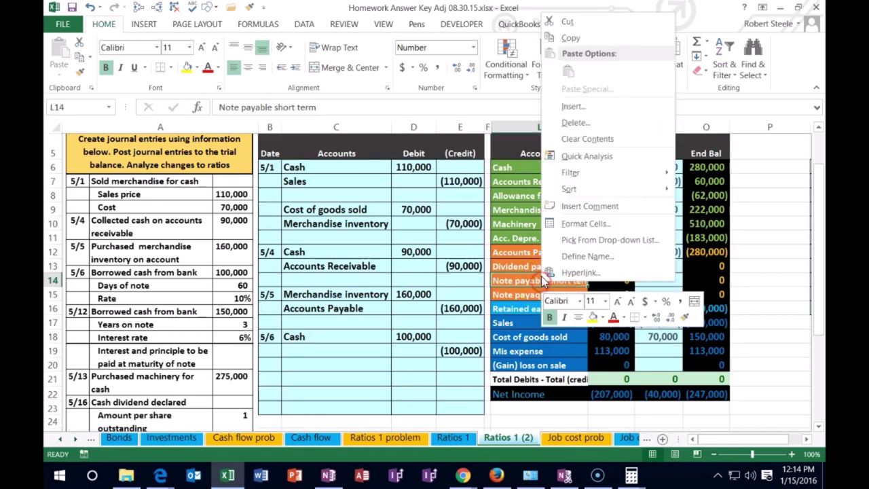
{"action": "left_click", "coordinate": [568, 38]}
{"action": "left_click", "coordinate": [326, 351]}
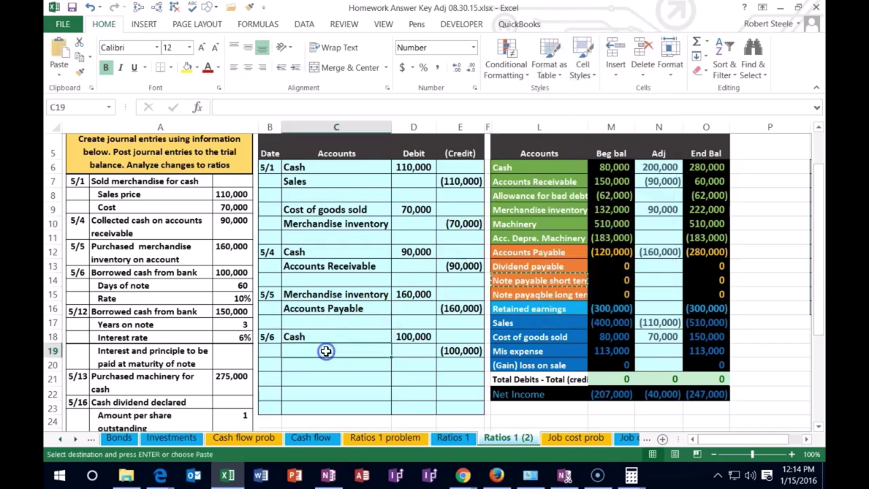
{"action": "right_click", "coordinate": [326, 350]}
{"action": "left_click", "coordinate": [365, 142]}
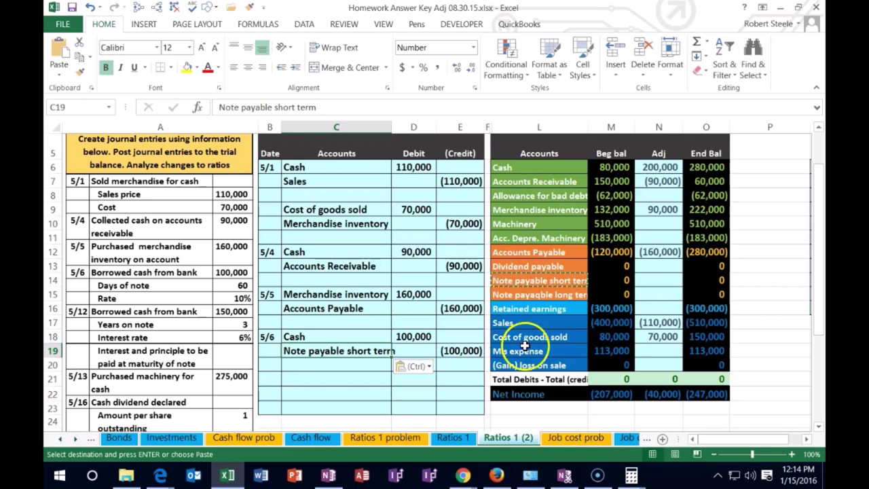
Step: Post the 5/6 cash debit by extending the Cash adjustment in N6 to =D6+D12+D18, and review ending cash, current assets and quick assets
{"action": "left_click", "coordinate": [578, 336]}
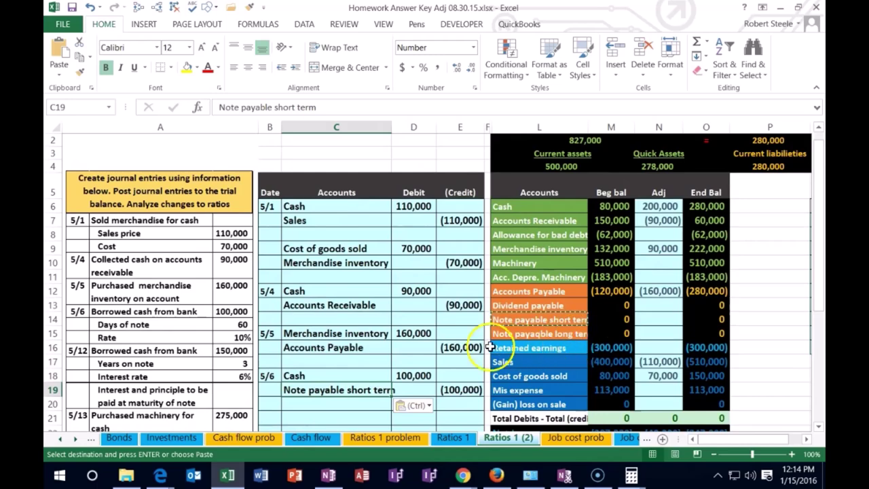
{"action": "left_click_drag", "start_coordinate": [305, 376], "coordinate": [414, 376]}
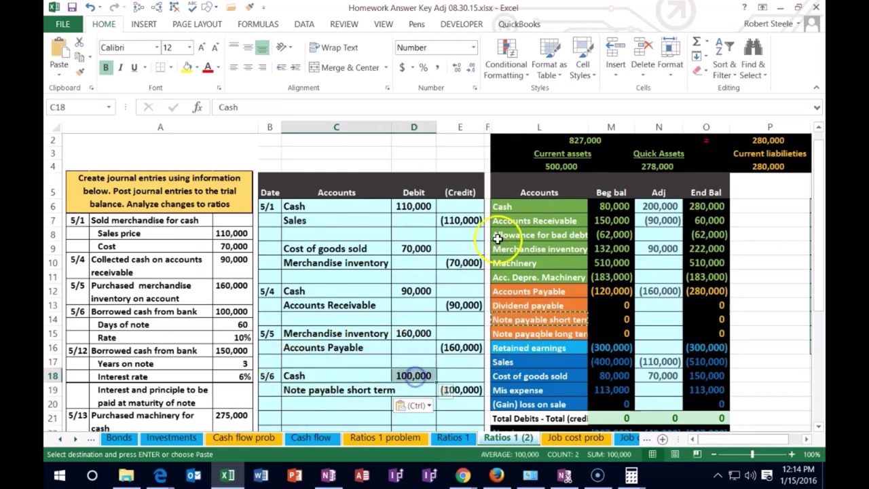
{"action": "left_click", "coordinate": [506, 207]}
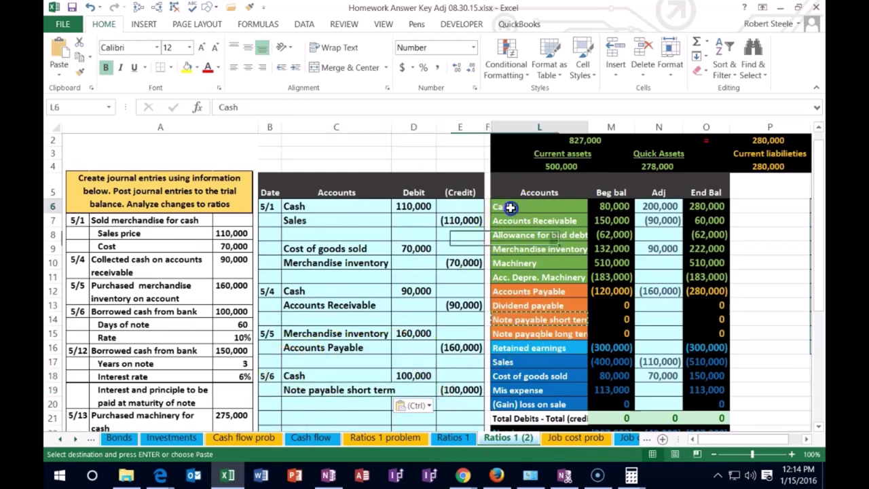
{"action": "left_click", "coordinate": [650, 206]}
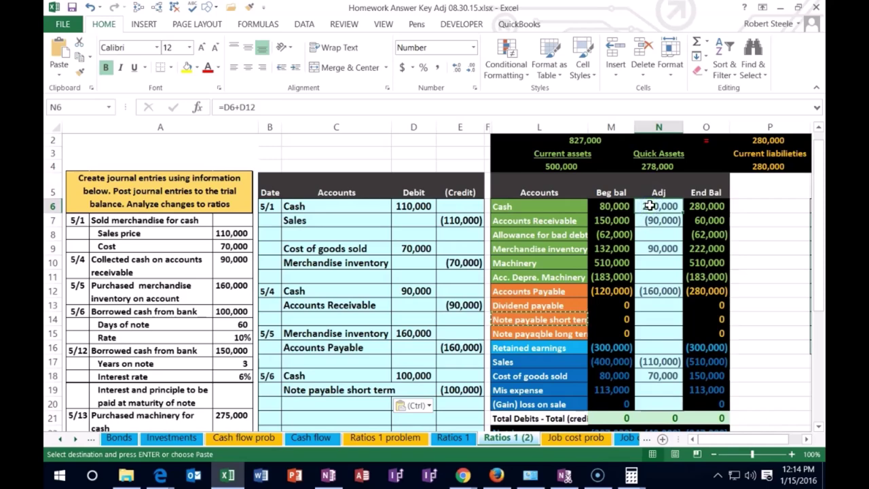
{"action": "double_click", "coordinate": [652, 206]}
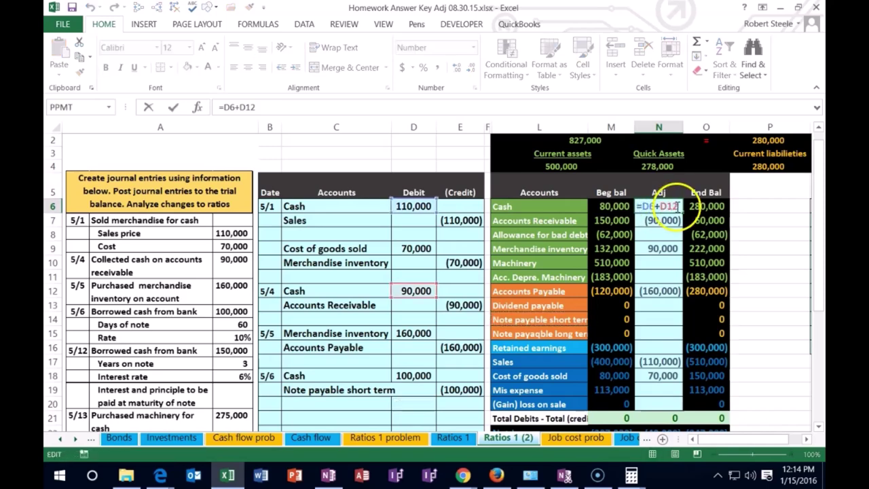
{"action": "type", "text": "+"}
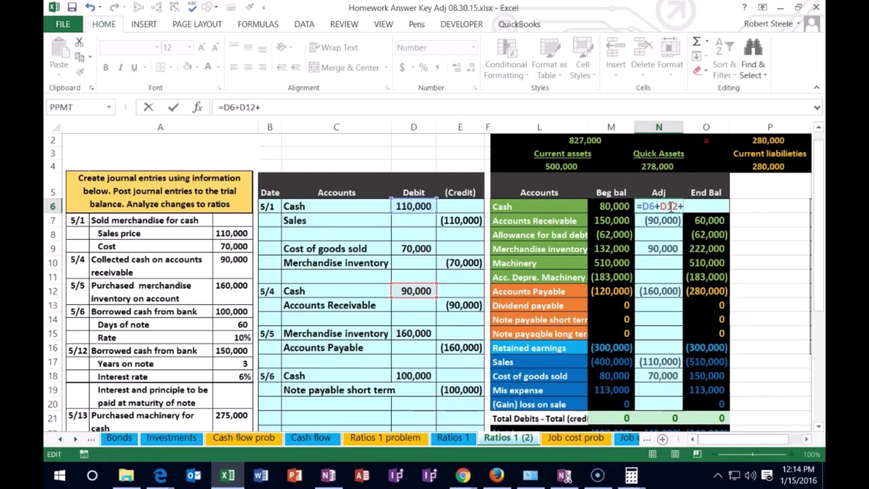
{"action": "left_click", "coordinate": [411, 376]}
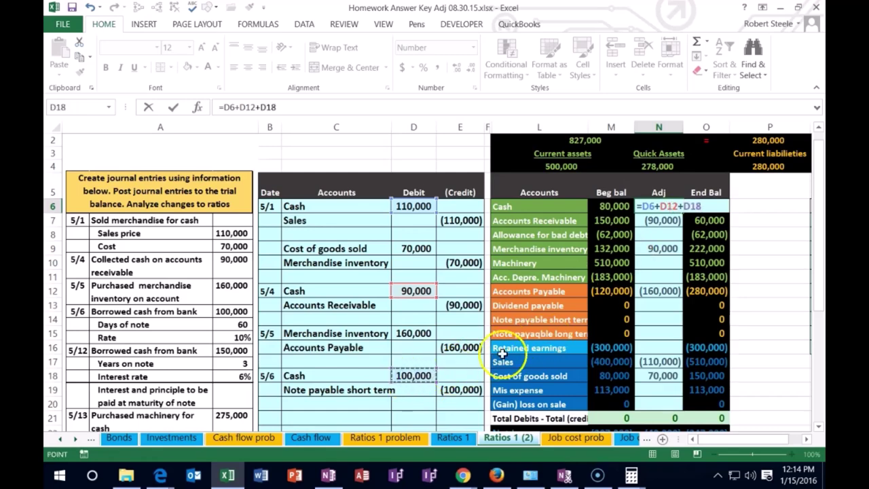
{"action": "key", "text": "Return"}
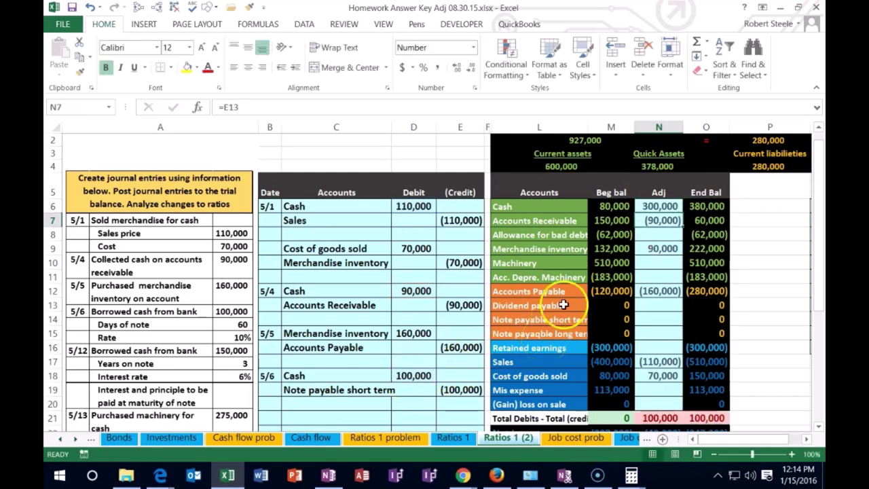
{"action": "left_click", "coordinate": [709, 206]}
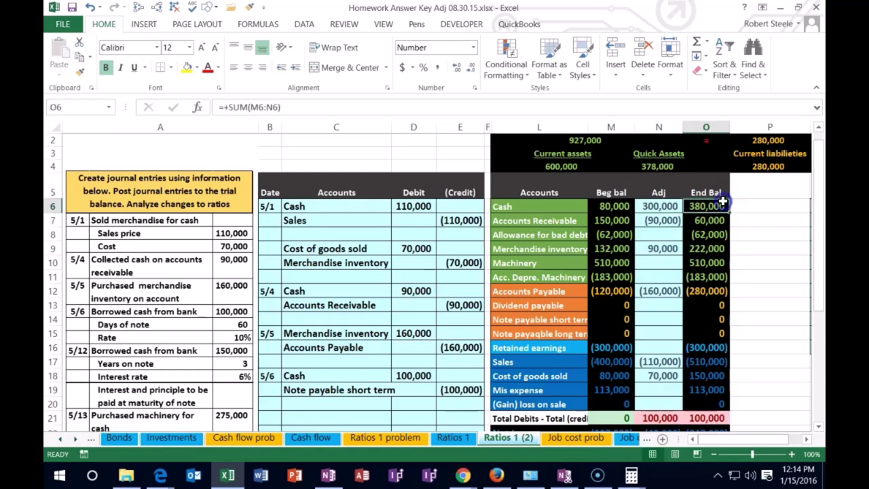
{"action": "left_click", "coordinate": [562, 167]}
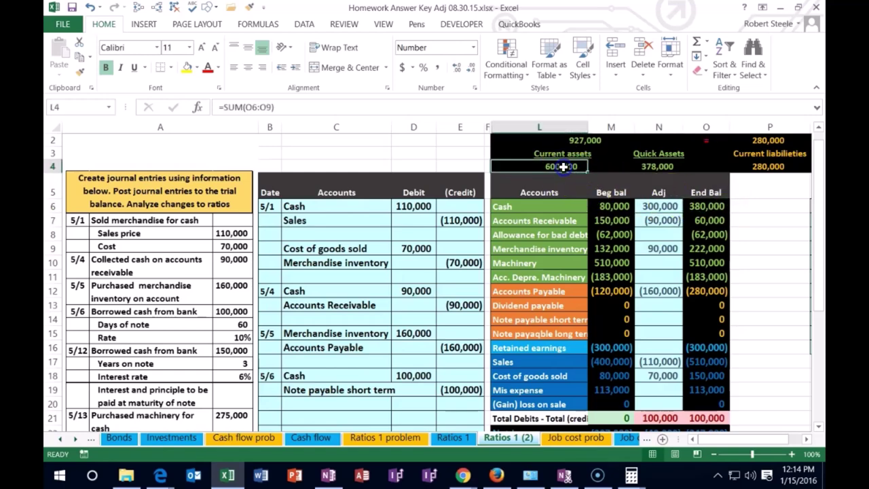
{"action": "left_click", "coordinate": [653, 167]}
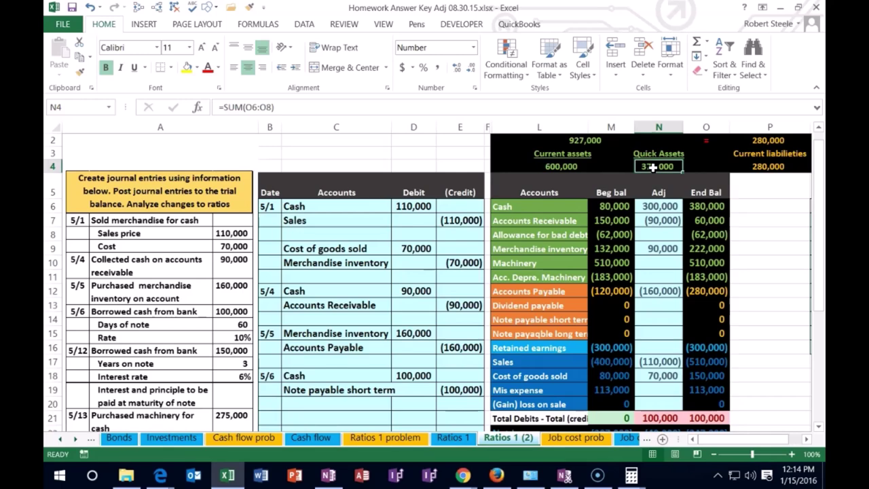
Step: Post the 5/6 credit to the Note payable short term adjustment in N14 with =E19, and review the liabilities and current liabilities formulas
{"action": "left_click", "coordinate": [460, 388]}
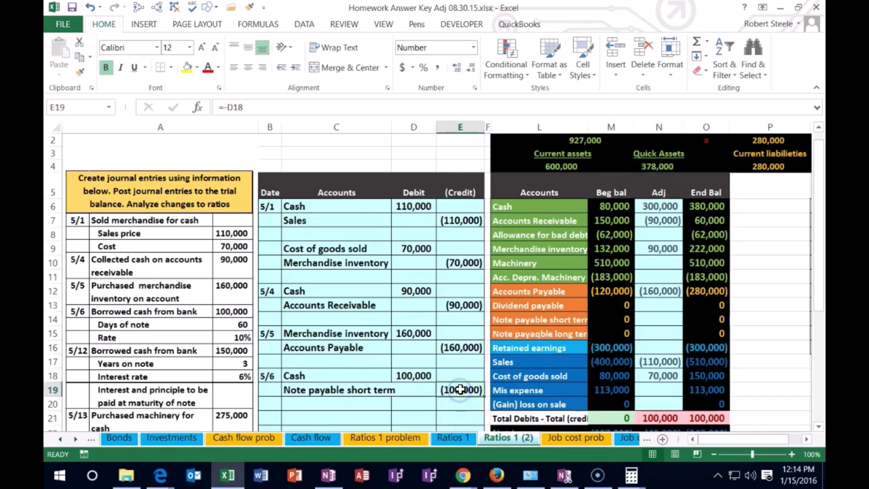
{"action": "left_click", "coordinate": [502, 319]}
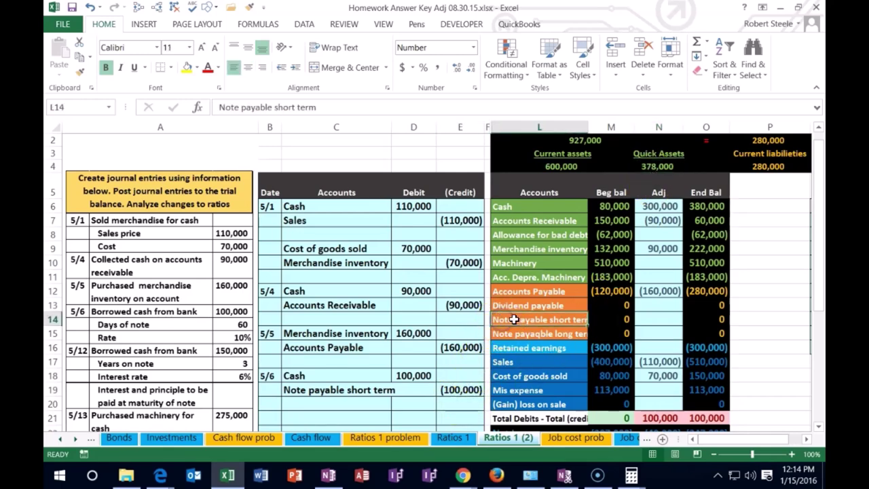
{"action": "left_click", "coordinate": [655, 316]}
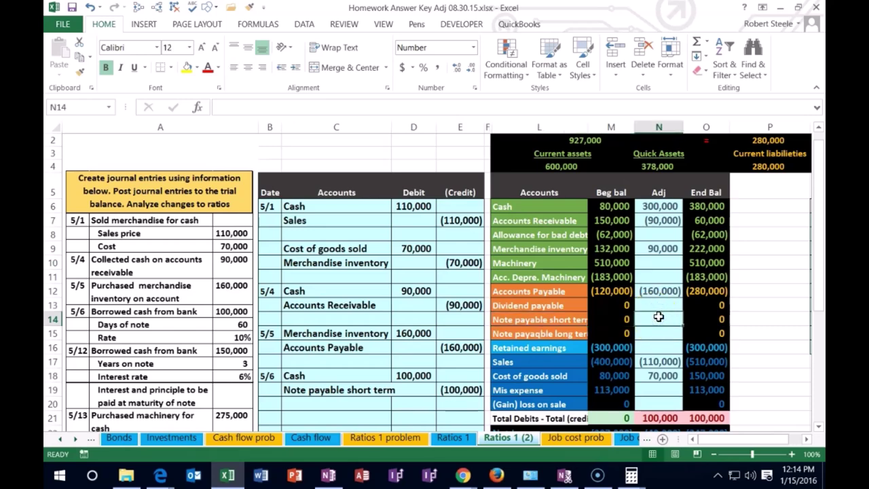
{"action": "type", "text": "="}
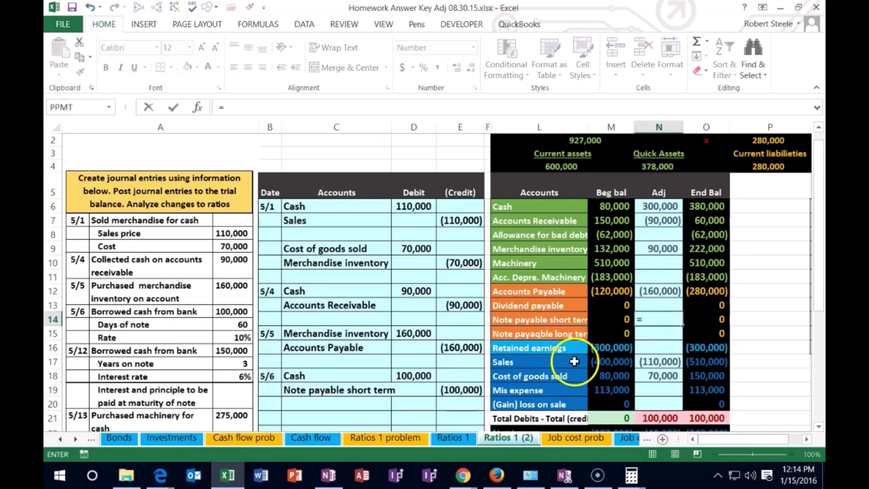
{"action": "left_click", "coordinate": [465, 391]}
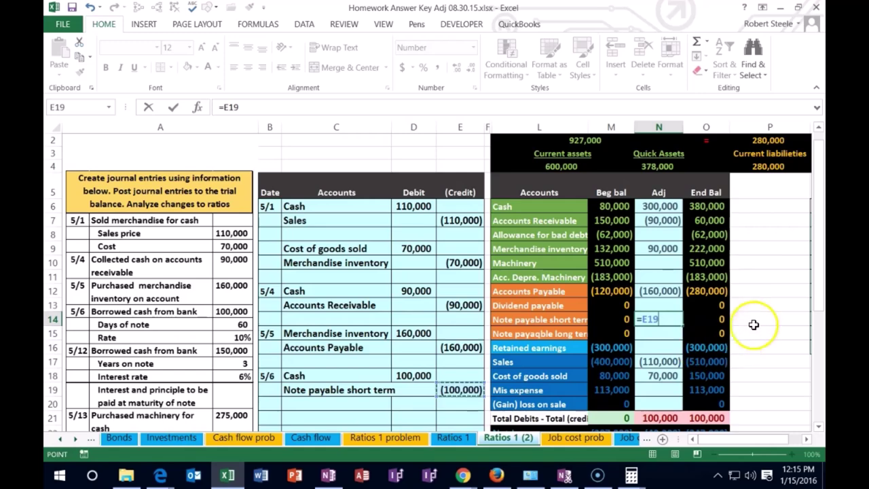
{"action": "key", "text": "Return"}
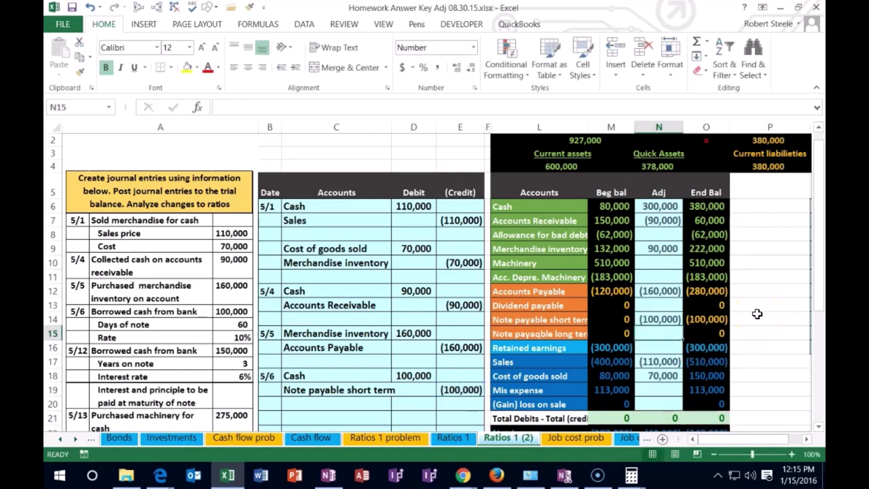
{"action": "scroll", "coordinate": [756, 267], "scroll_direction": "up", "scroll_amount": 1}
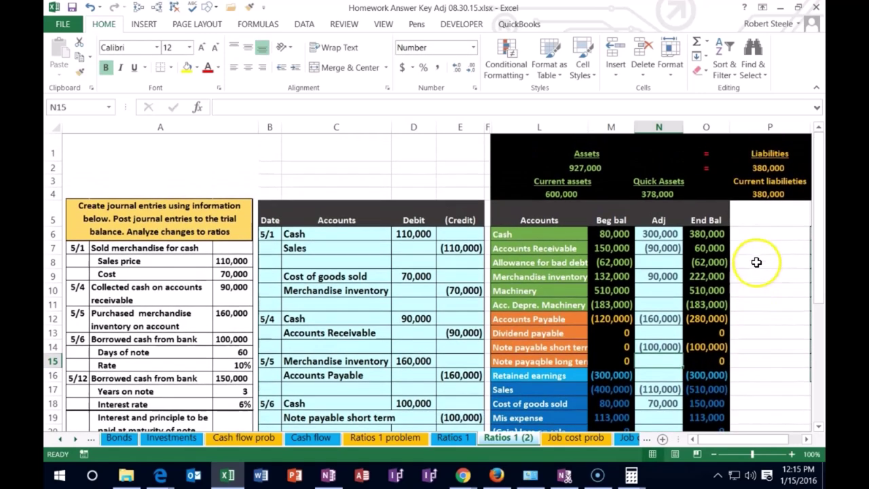
{"action": "left_click", "coordinate": [767, 168]}
{"action": "double_click", "coordinate": [772, 194]}
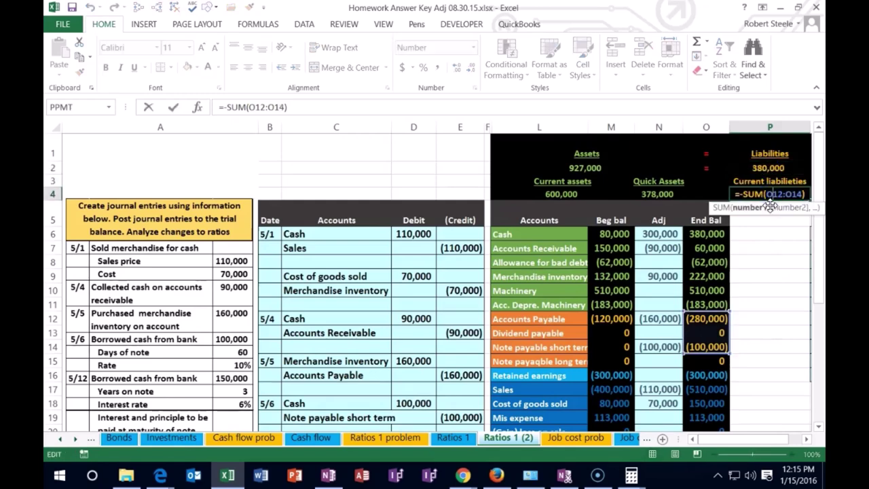
{"action": "key", "text": "Return"}
Step: Start the next row of the ratio table by entering the date 5/6 in Q10
{"action": "key", "text": "Right"}
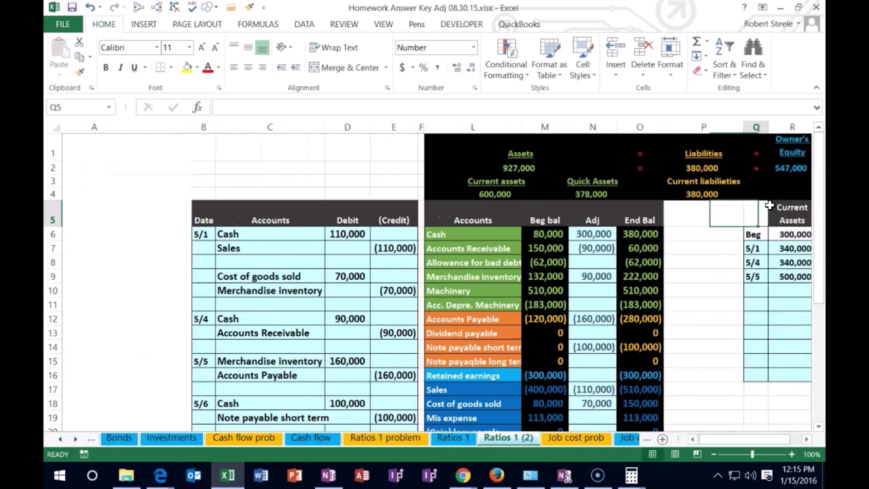
{"action": "key", "text": "Down"}
{"action": "key", "text": "Down"}
{"action": "key", "text": "Down"}
{"action": "key", "text": "Down"}
{"action": "key", "text": "Down"}
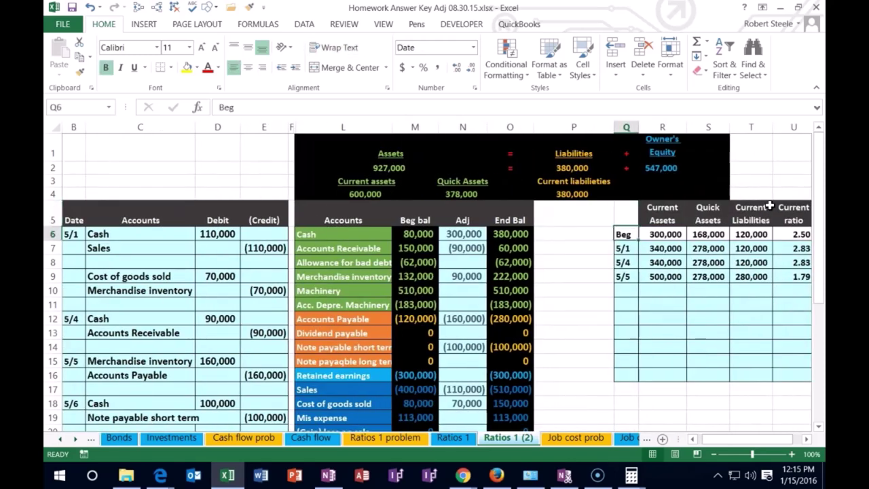
{"action": "type", "text": "5/6"}
{"action": "key", "text": "Tab"}
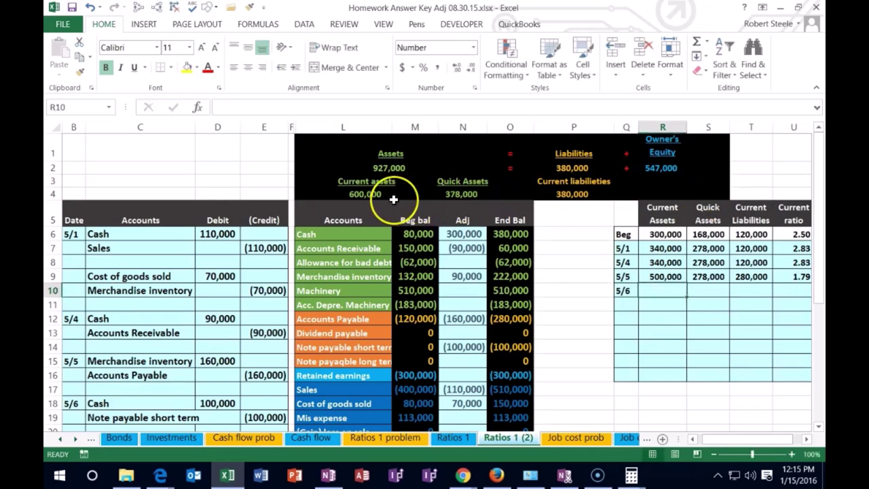
Step: Fill in the 5/6 row with current assets 600,000, quick assets 378,000 and current liabilities 380,000
{"action": "type", "text": "600000"}
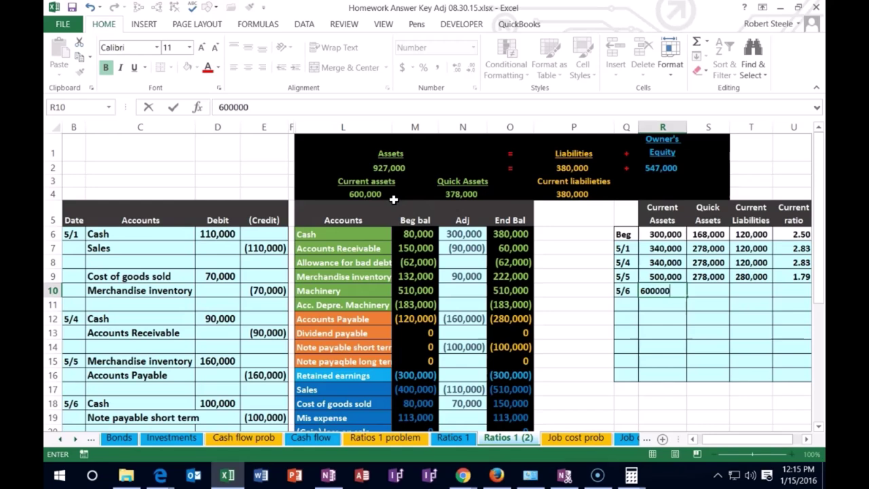
{"action": "key", "text": "Tab"}
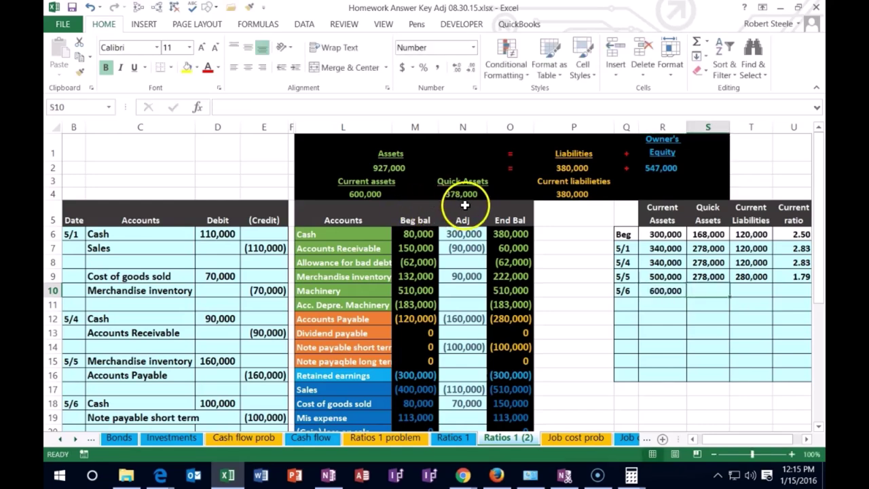
{"action": "type", "text": "378000"}
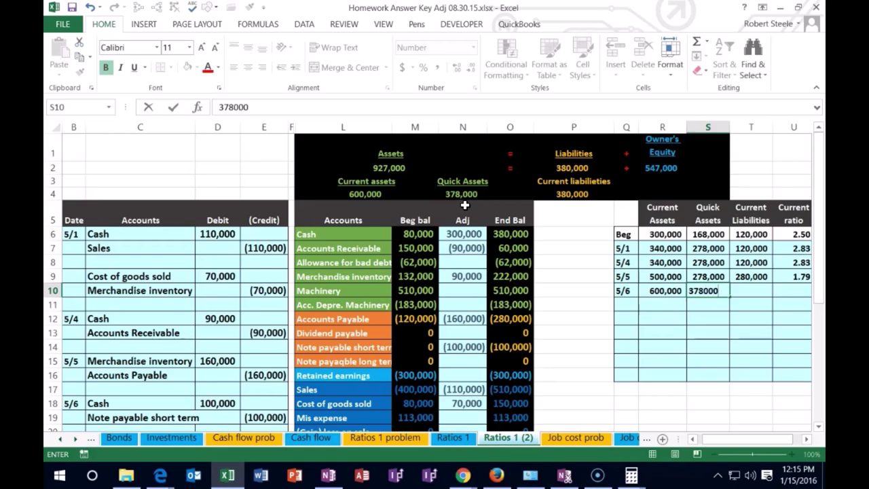
{"action": "key", "text": "Tab"}
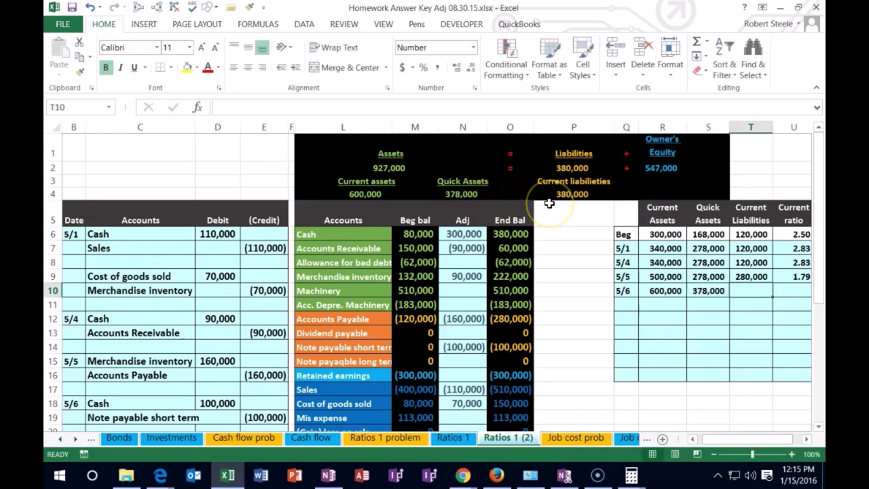
{"action": "type", "text": "380,000"}
{"action": "key", "text": "Tab"}
Step: Clear the current ratio and acid-test ratio formulas from U10 and V10 in the 5/6 row
{"action": "key", "text": "ctrl+d"}
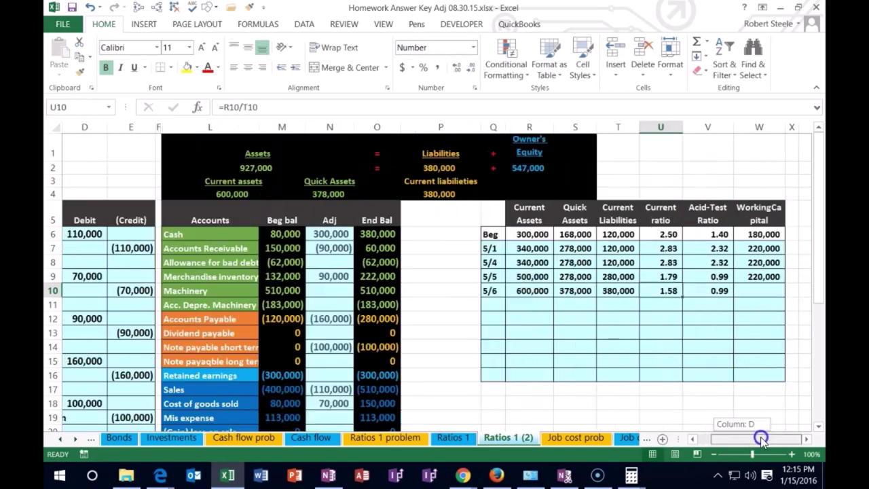
{"action": "left_click_drag", "start_coordinate": [747, 438], "coordinate": [766, 438]}
{"action": "left_click_drag", "start_coordinate": [670, 293], "coordinate": [694, 291]}
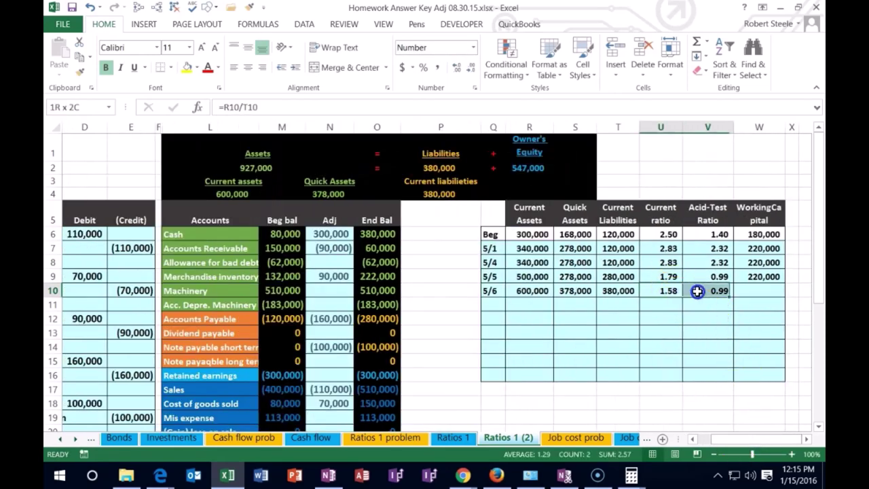
{"action": "key", "text": "Delete"}
Step: Calculate the 5/6 current ratio in U10 by dividing current assets by current liabilities with =R10/T10
{"action": "key", "text": "shift+Left"}
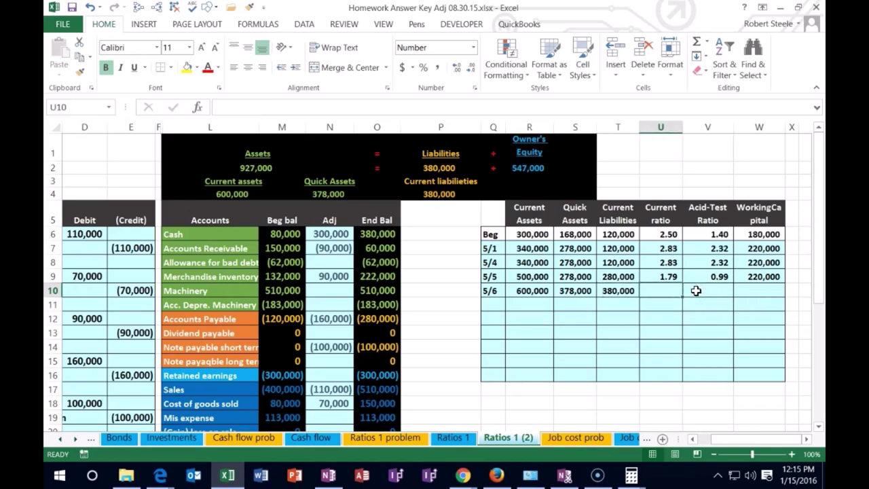
{"action": "type", "text": "="}
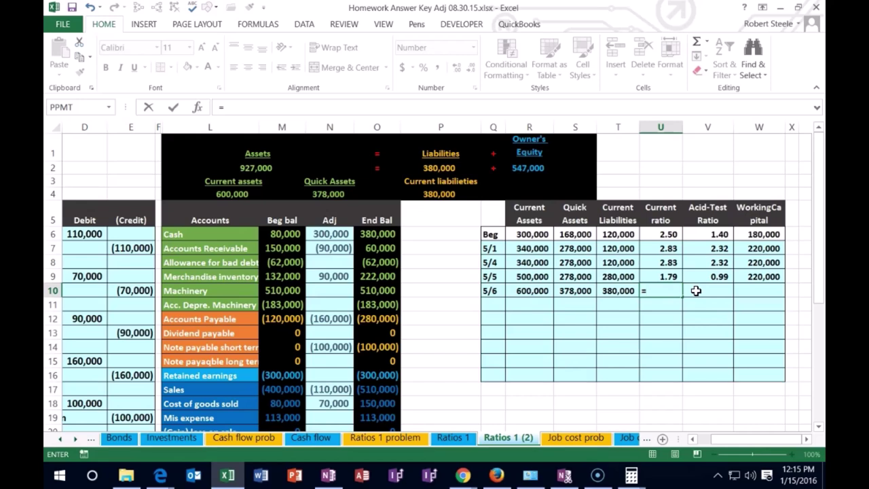
{"action": "left_click", "coordinate": [543, 290]}
{"action": "type", "text": "/"}
{"action": "left_click", "coordinate": [622, 290]}
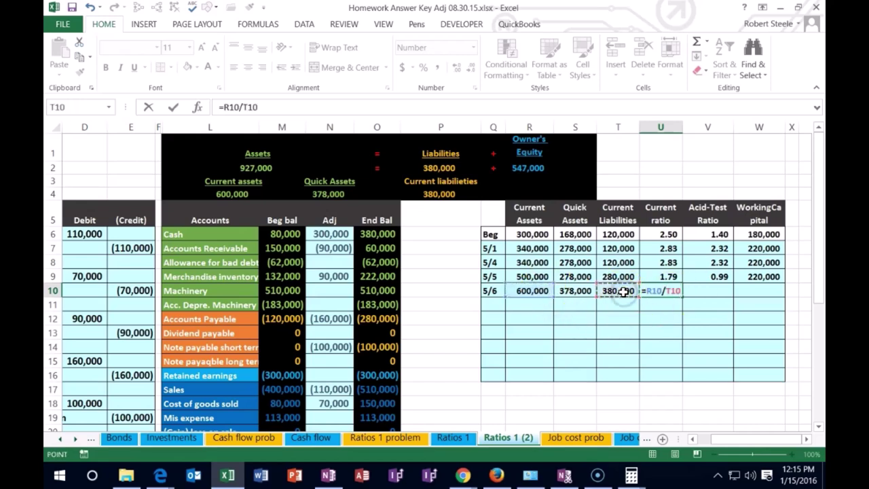
{"action": "key", "text": "Return"}
{"action": "key", "text": "Up"}
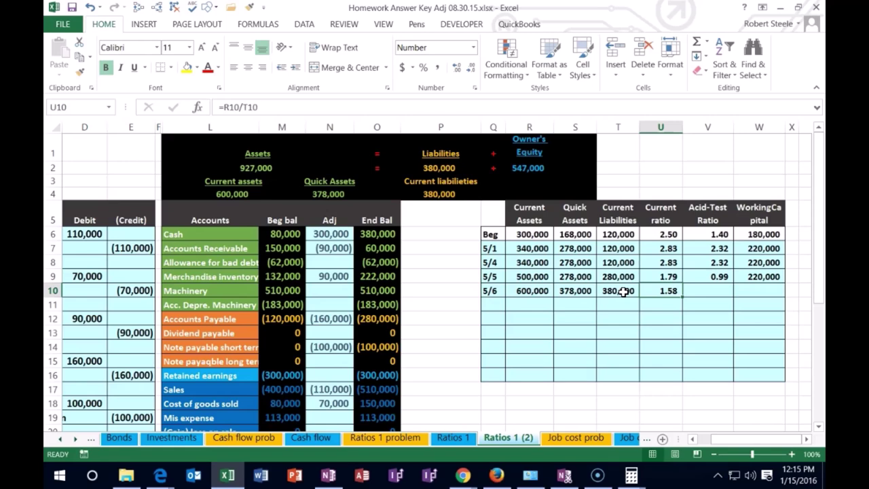
Step: Calculate the 5/6 acid-test ratio in V10 by dividing quick assets by current liabilities with =S10/T10
{"action": "key", "text": "Right"}
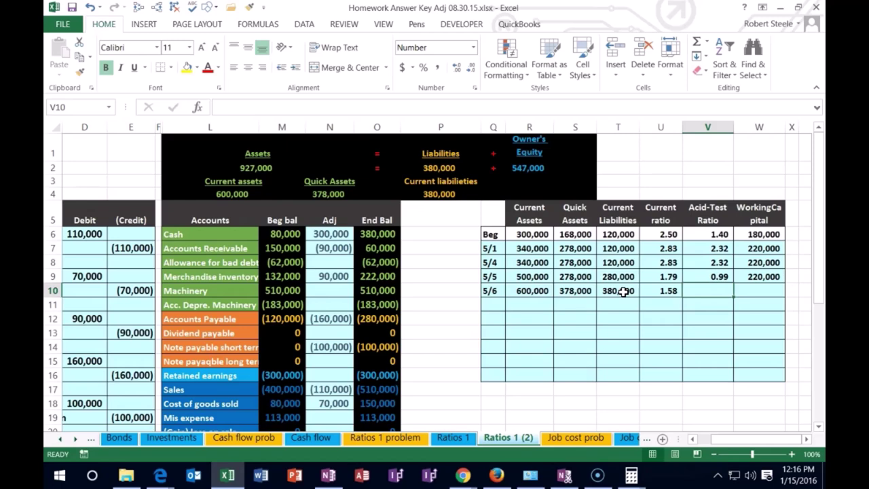
{"action": "type", "text": "="}
{"action": "key", "text": "Left"}
{"action": "key", "text": "Left"}
{"action": "key", "text": "Left"}
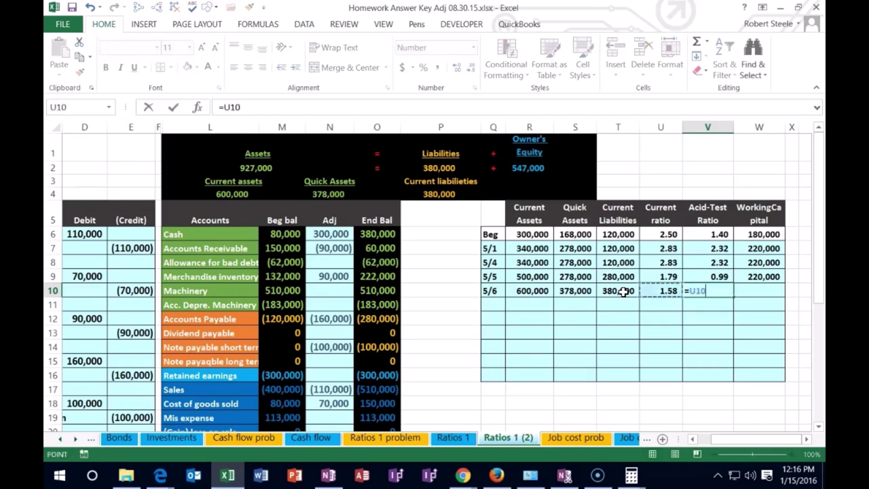
{"action": "type", "text": "/"}
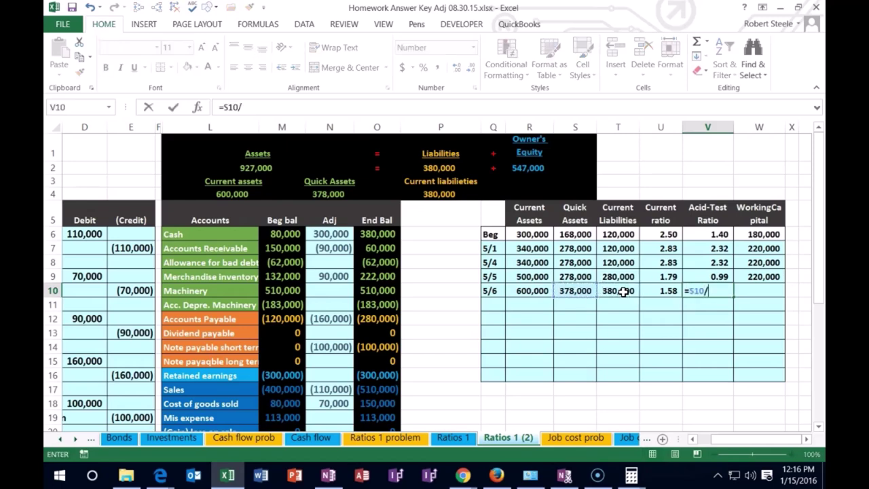
{"action": "left_click", "coordinate": [622, 291]}
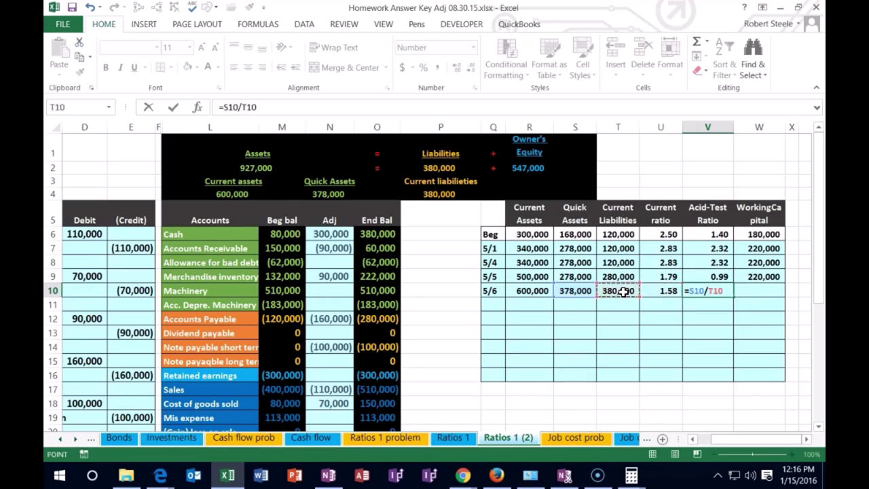
{"action": "key", "text": "Return"}
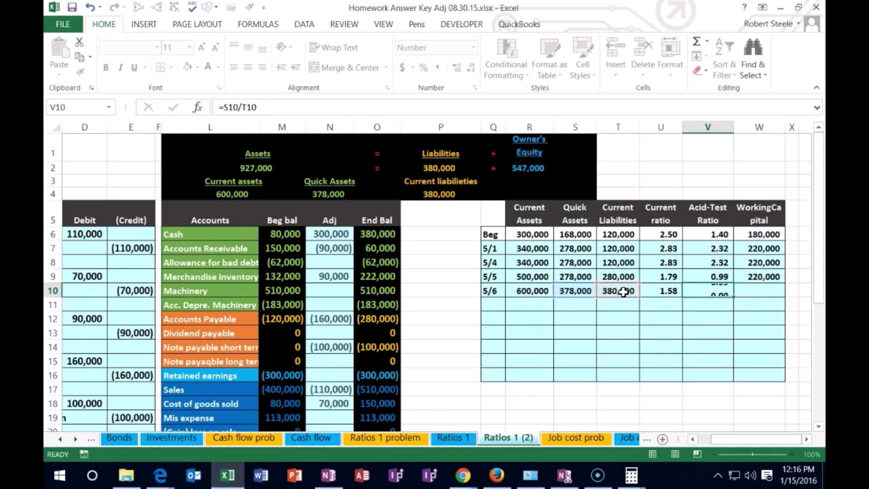
Step: Calculate the 5/6 working capital in W10 as current assets minus current liabilities with =R10-T10
{"action": "key", "text": "Right"}
{"action": "key", "text": "Up"}
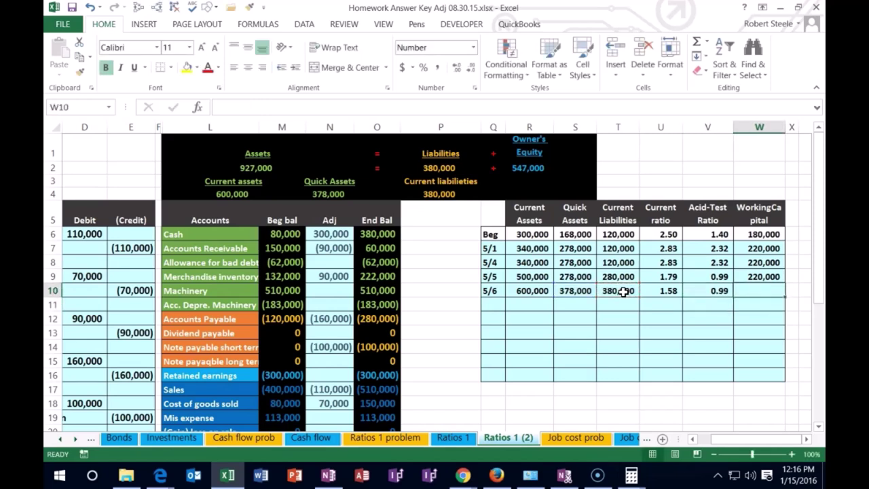
{"action": "type", "text": "="}
{"action": "key", "text": "Left"}
{"action": "key", "text": "Left"}
{"action": "key", "text": "Left"}
{"action": "key", "text": "Left"}
{"action": "key", "text": "Left"}
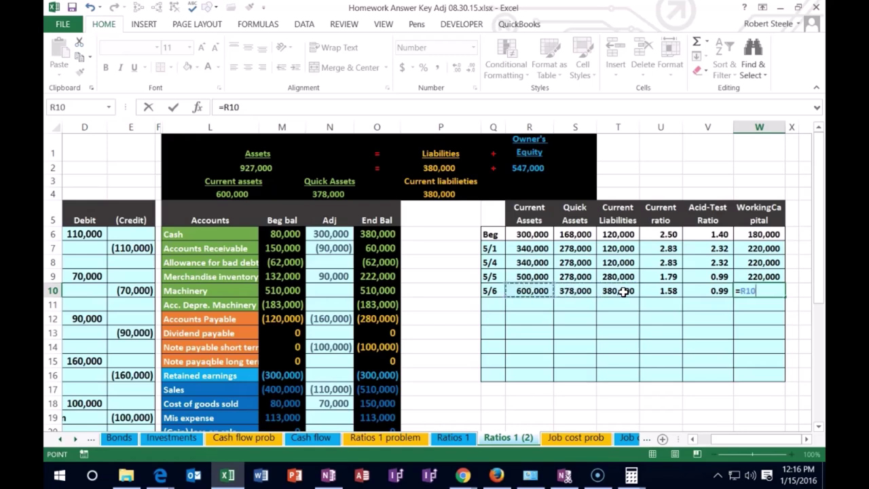
{"action": "type", "text": "-"}
{"action": "key", "text": "Left"}
{"action": "key", "text": "Left"}
{"action": "key", "text": "Left"}
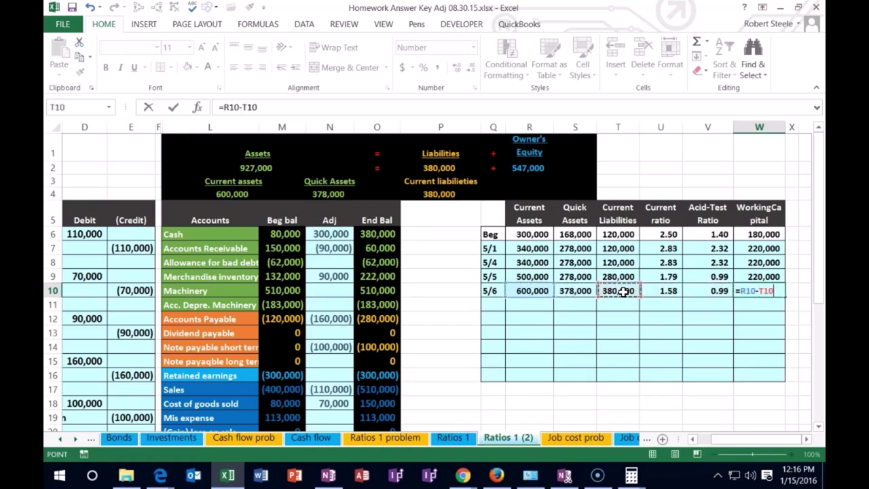
{"action": "key", "text": "Return"}
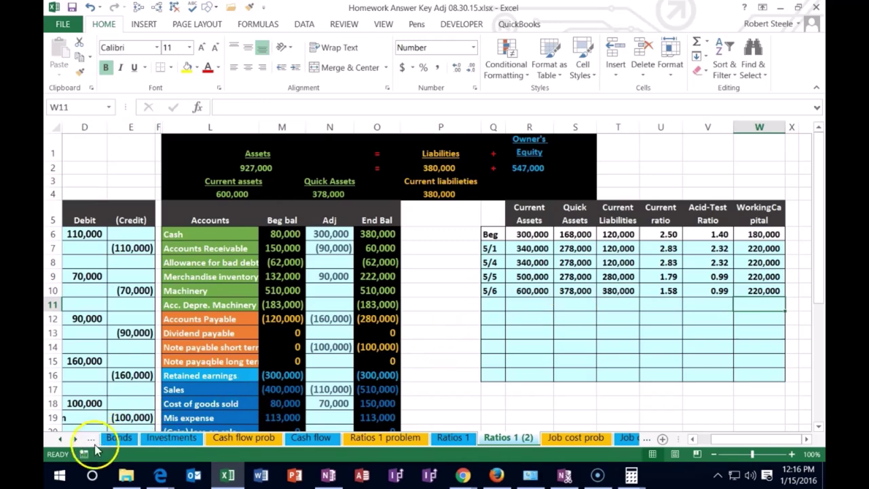
Step: Start the next journal entry by entering the date 5/12 in B21
{"action": "key", "text": "Up"}
{"action": "key", "text": "Left"}
{"action": "left_click_drag", "start_coordinate": [742, 441], "coordinate": [721, 442]}
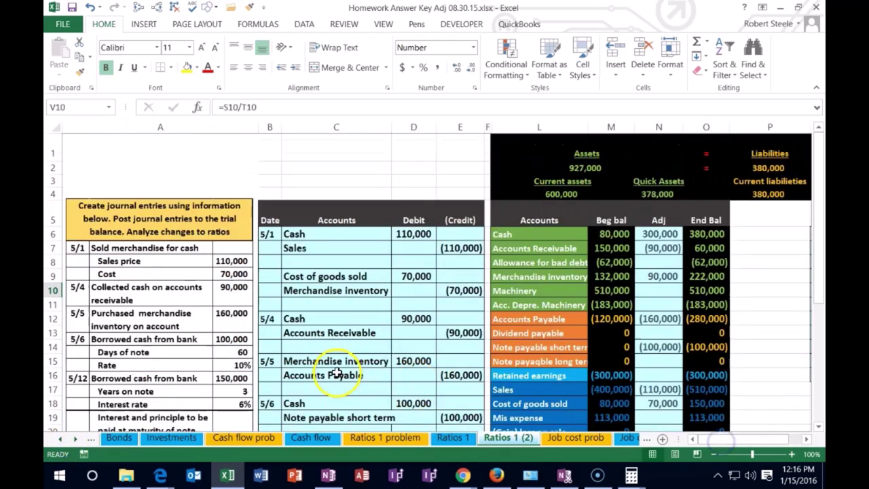
{"action": "scroll", "coordinate": [334, 368], "scroll_direction": "down", "scroll_amount": 3}
{"action": "left_click", "coordinate": [271, 294]}
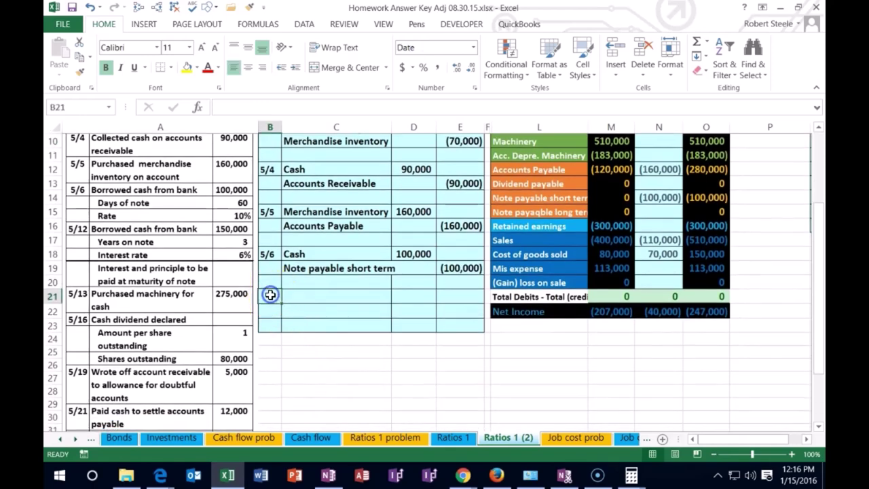
{"action": "type", "text": "5/"}
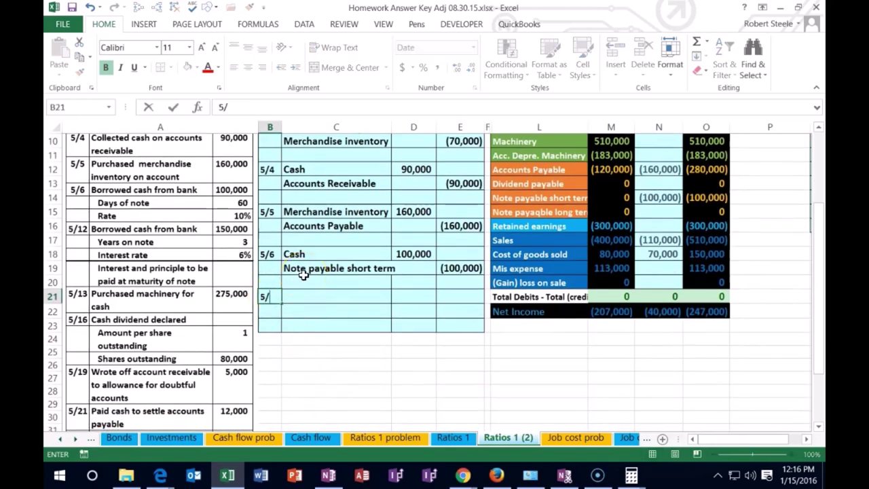
{"action": "type", "text": "12"}
{"action": "left_click", "coordinate": [315, 307]}
{"action": "left_click", "coordinate": [304, 306]}
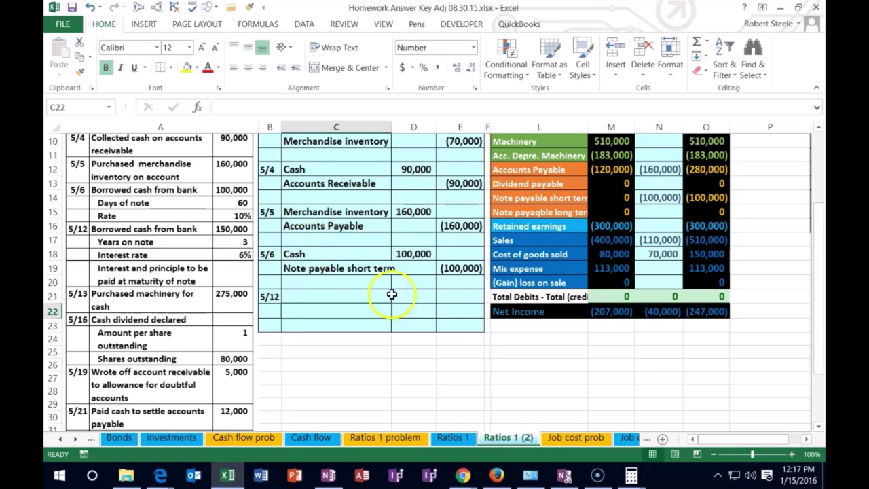
Step: Copy the Cash account name from L6 of the trial balance into C21 of the 5/12 entry, as values only
{"action": "scroll", "coordinate": [438, 317], "scroll_direction": "up", "scroll_amount": 2}
{"action": "left_click", "coordinate": [509, 182]}
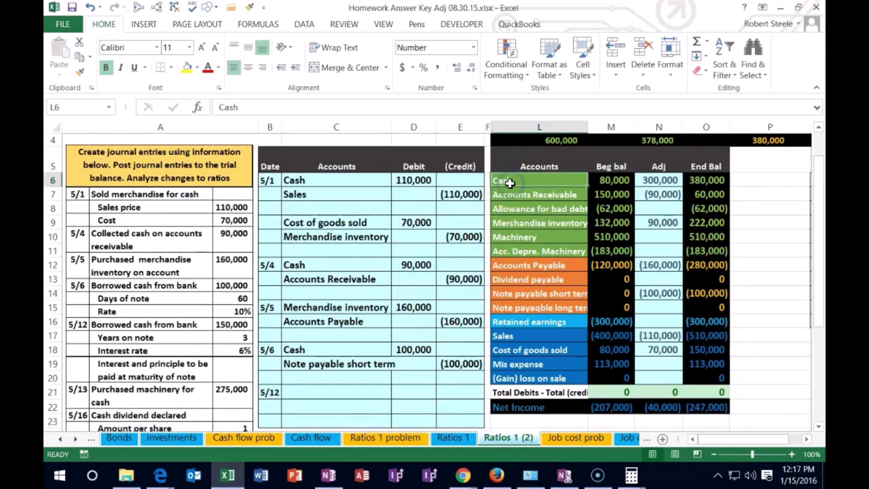
{"action": "left_click", "coordinate": [694, 185]}
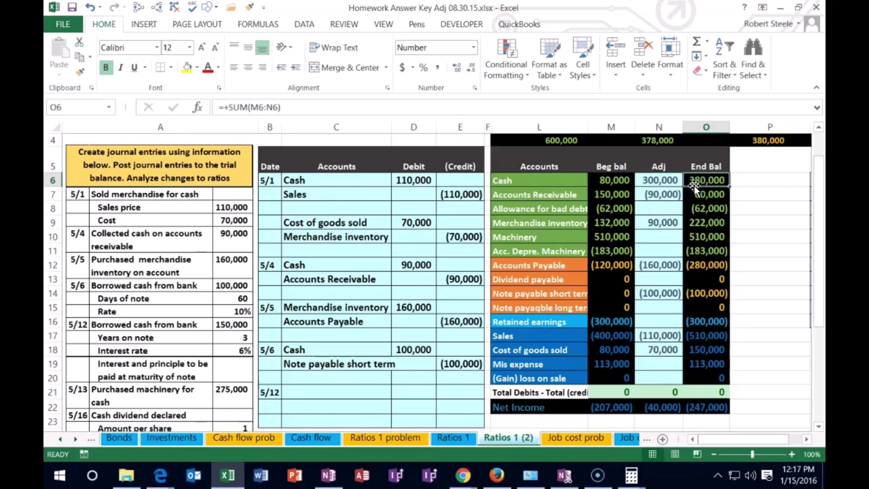
{"action": "left_click", "coordinate": [546, 182]}
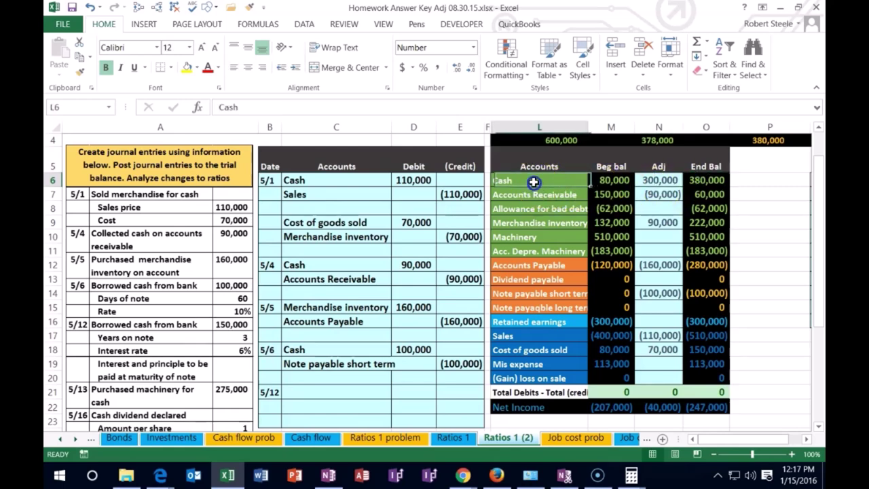
{"action": "right_click", "coordinate": [533, 182]}
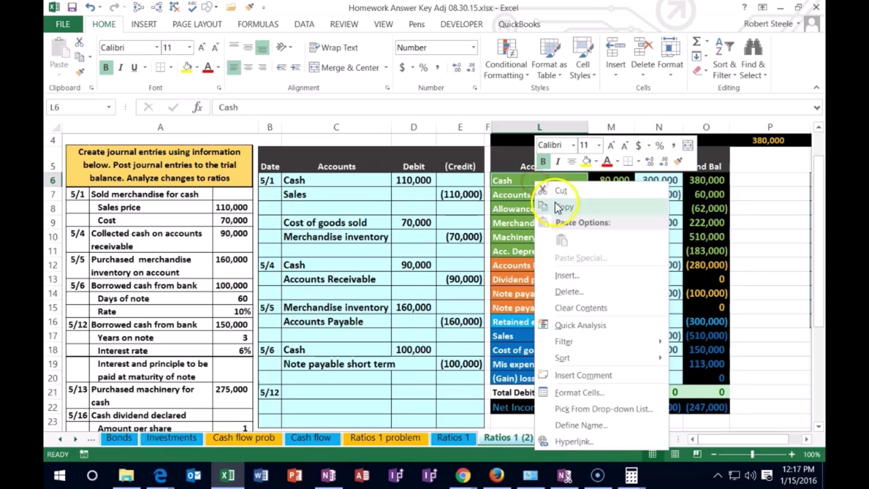
{"action": "left_click", "coordinate": [555, 203]}
{"action": "left_click", "coordinate": [380, 364]}
{"action": "left_click", "coordinate": [319, 390]}
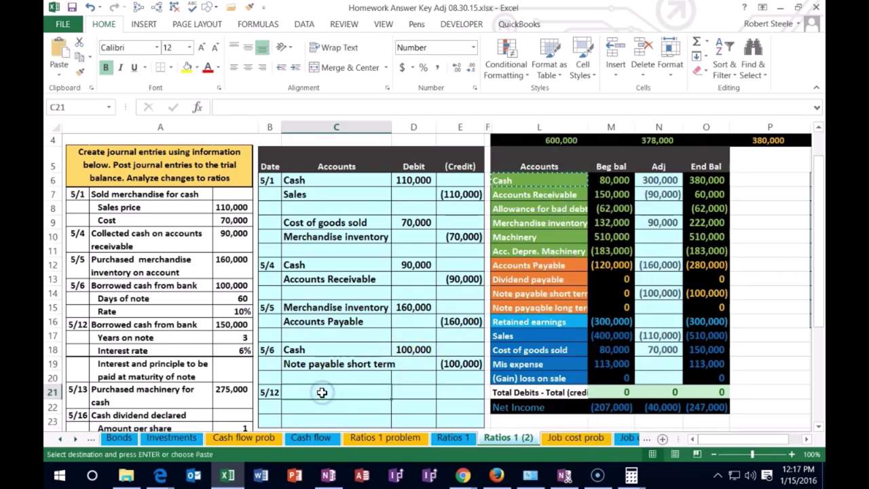
{"action": "right_click", "coordinate": [321, 393]}
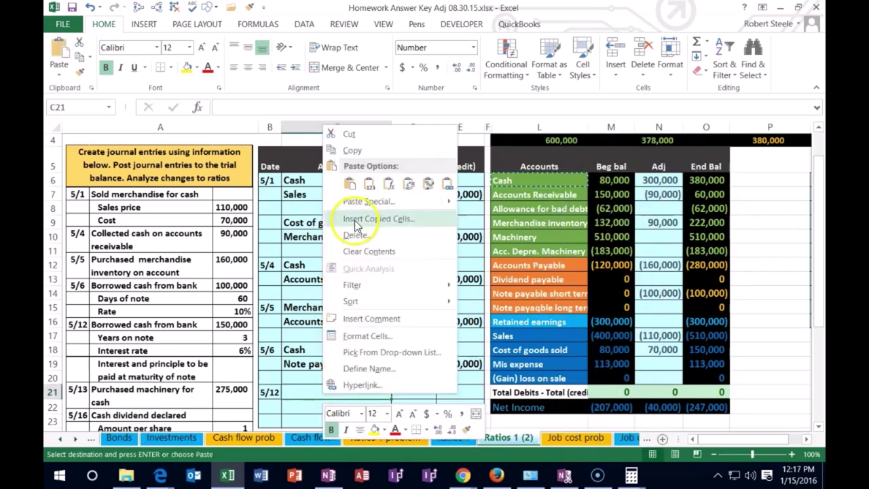
{"action": "left_click", "coordinate": [363, 182]}
Step: Enter the 5/12 debit of 150,000 in D21 and the matching credit in E22 as -D21
{"action": "scroll", "coordinate": [363, 183], "scroll_direction": "down", "scroll_amount": 2}
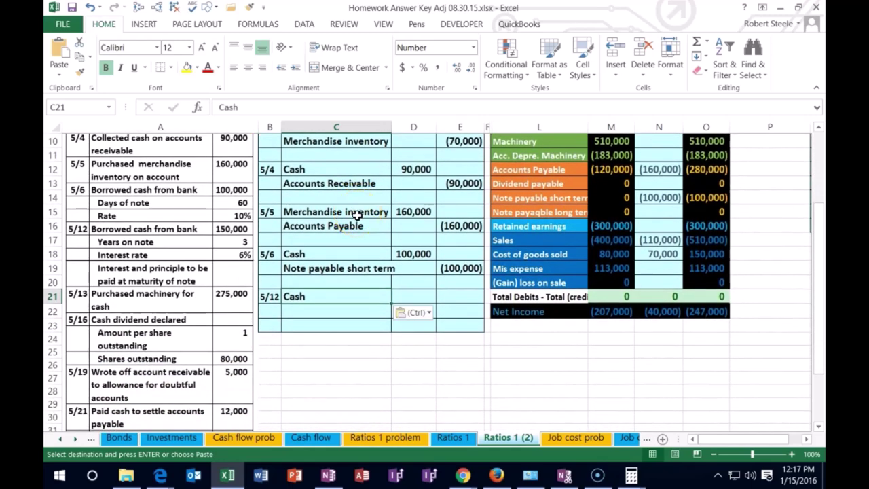
{"action": "left_click", "coordinate": [412, 296]}
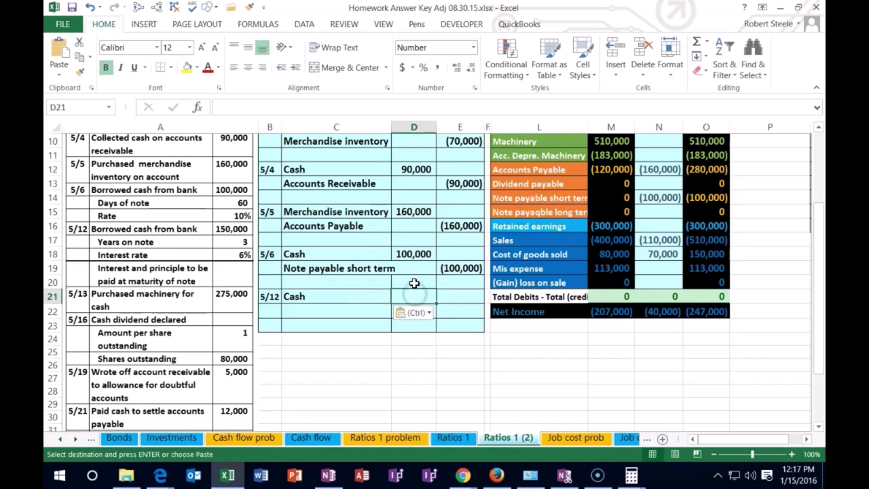
{"action": "type", "text": "150000"}
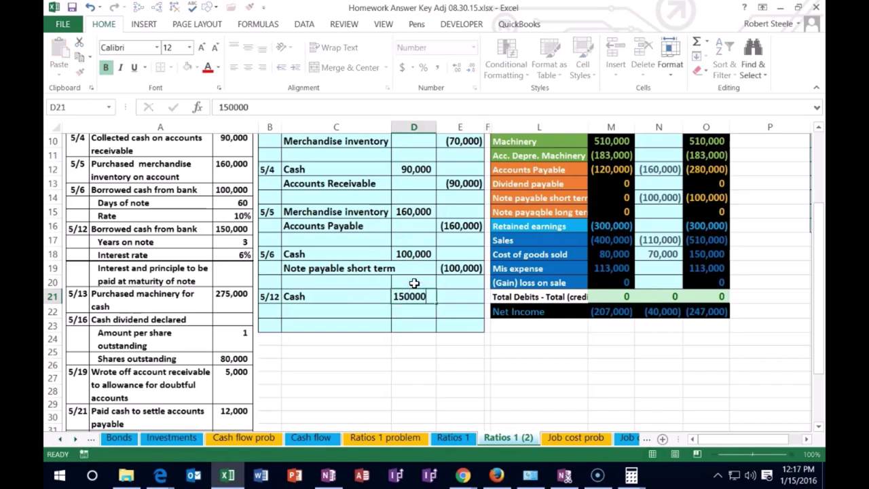
{"action": "key", "text": "Return"}
{"action": "key", "text": "Right"}
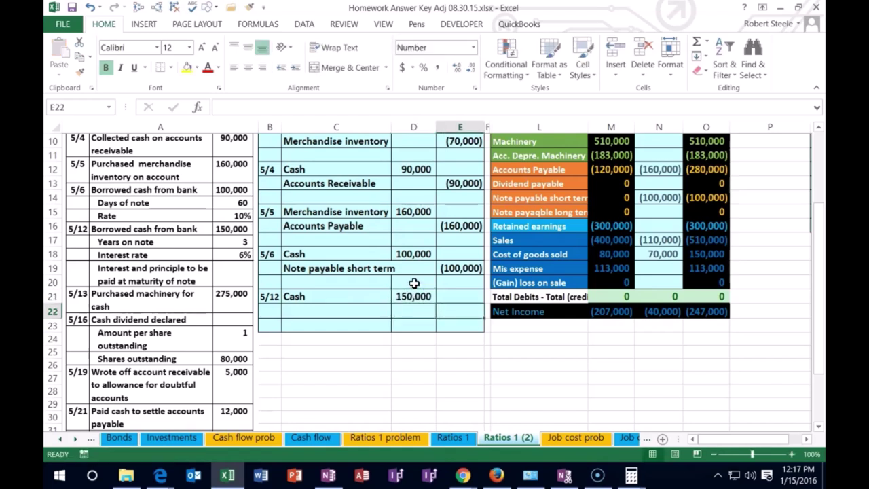
{"action": "type", "text": "-"}
{"action": "key", "text": "Left"}
{"action": "key", "text": "Up"}
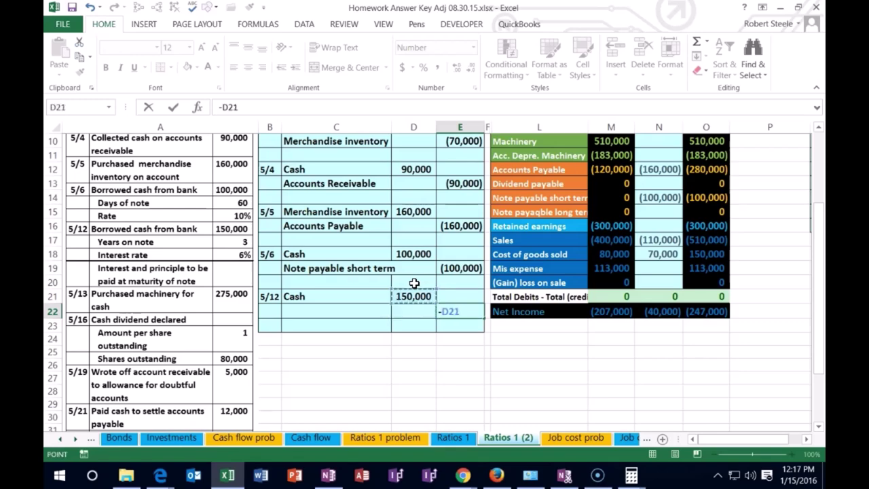
{"action": "key", "text": "Return"}
Step: Copy the account name Note payaqble long term from L15 into C22 as values only for the 5/12 credit line
{"action": "scroll", "coordinate": [414, 283], "scroll_direction": "up", "scroll_amount": 1}
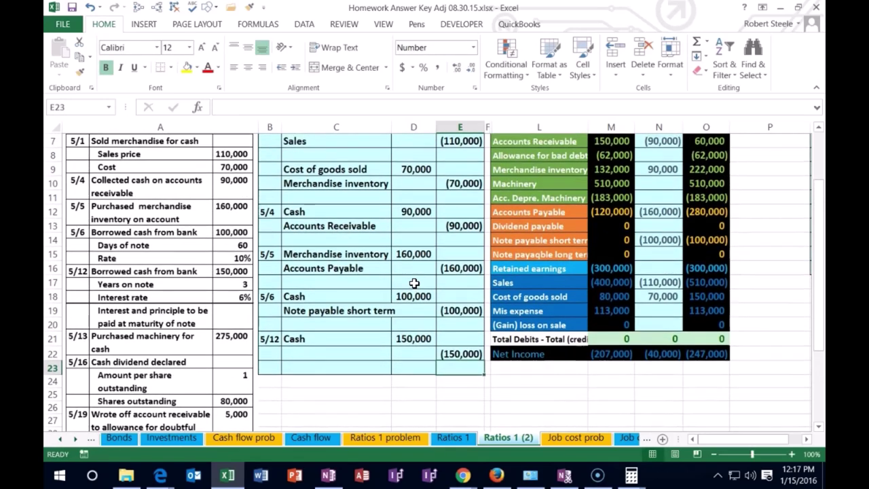
{"action": "scroll", "coordinate": [414, 279], "scroll_direction": "up", "scroll_amount": 1}
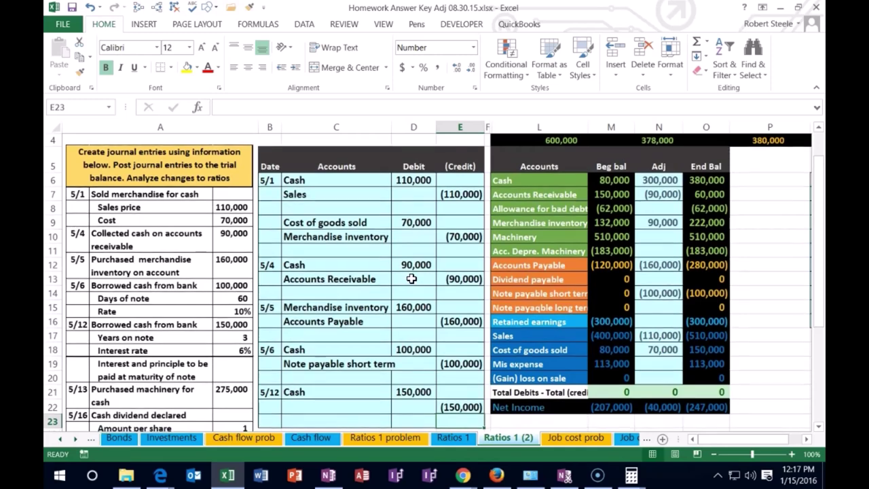
{"action": "left_click", "coordinate": [513, 309]}
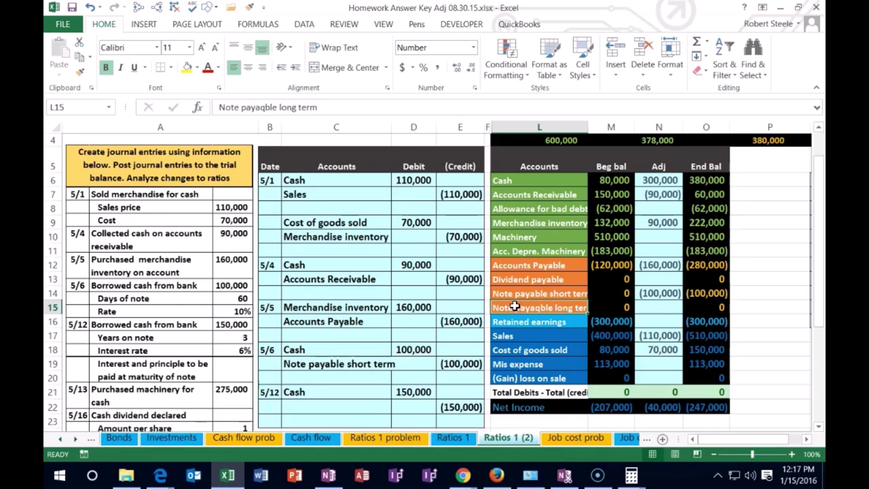
{"action": "right_click", "coordinate": [514, 307]}
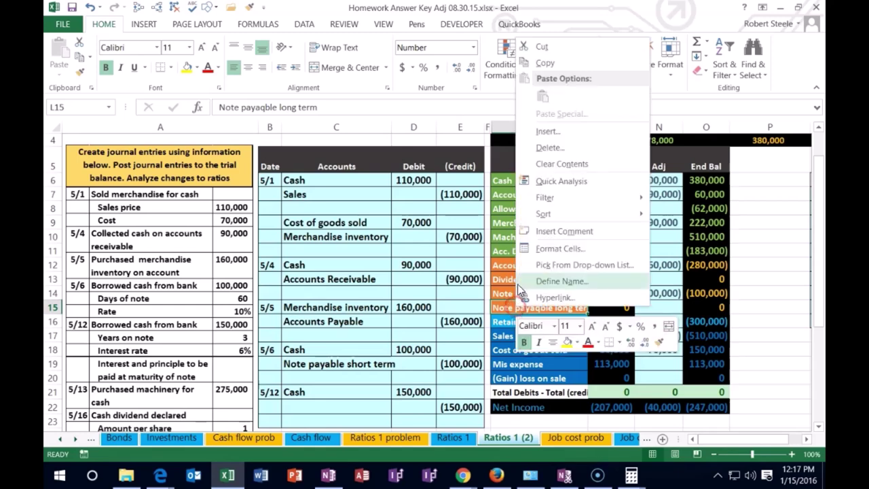
{"action": "left_click", "coordinate": [553, 63]}
{"action": "scroll", "coordinate": [388, 188], "scroll_direction": "down", "scroll_amount": 1}
{"action": "left_click", "coordinate": [331, 351]}
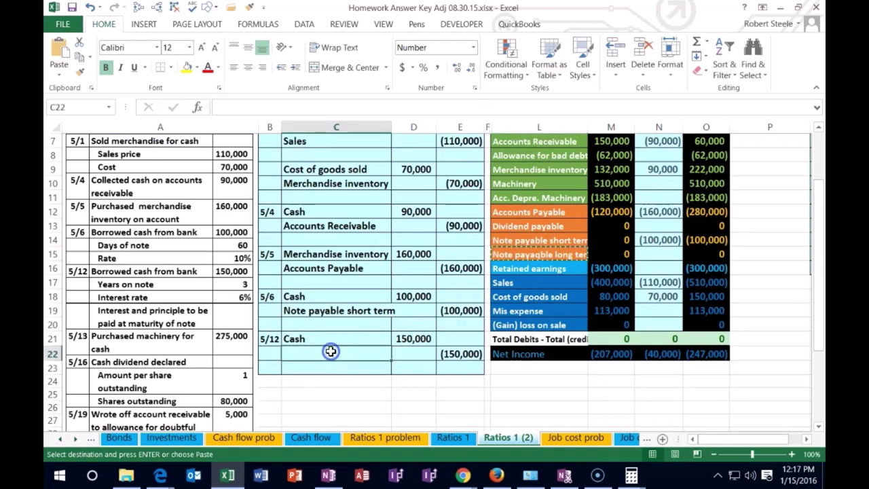
{"action": "right_click", "coordinate": [330, 352]}
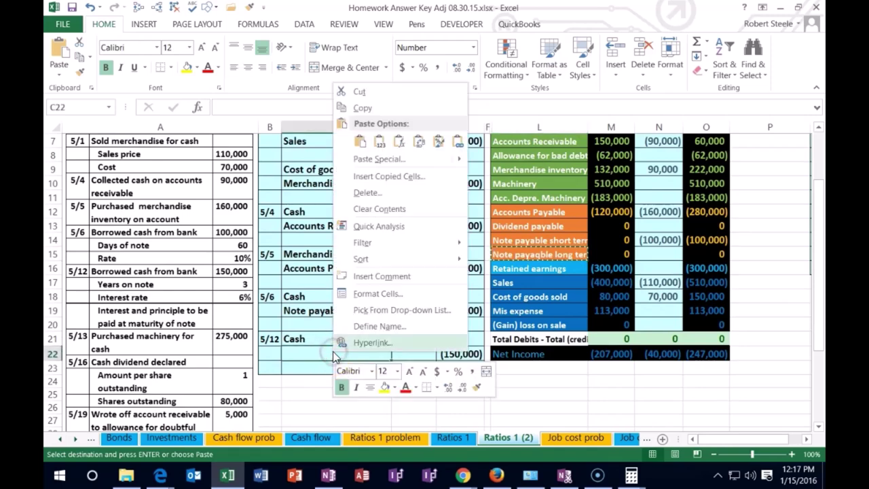
{"action": "left_click", "coordinate": [380, 141]}
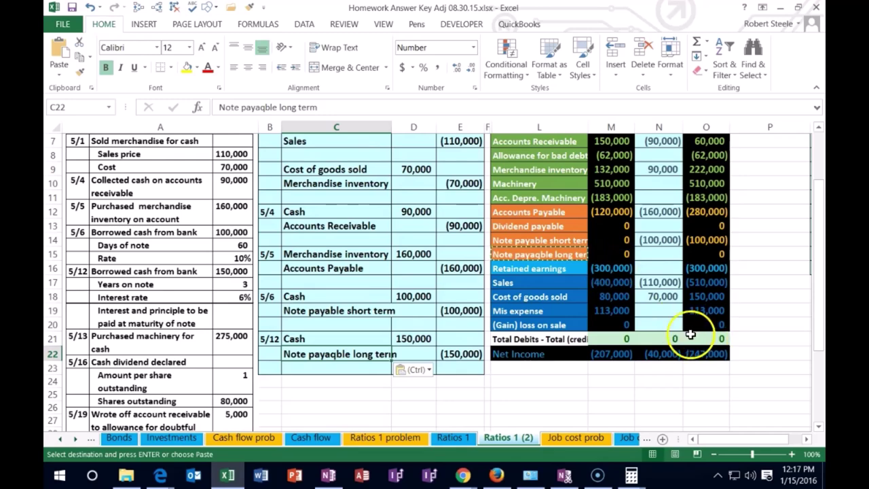
Step: Post the 5/12 cash debit by adding D21 to the Cash adjustment formula in N6, making it =D6+D12+D18+D21
{"action": "left_click_drag", "start_coordinate": [384, 338], "coordinate": [406, 338]}
{"action": "scroll", "coordinate": [580, 378], "scroll_direction": "up", "scroll_amount": 1}
{"action": "left_click_drag", "start_coordinate": [548, 179], "coordinate": [609, 181]}
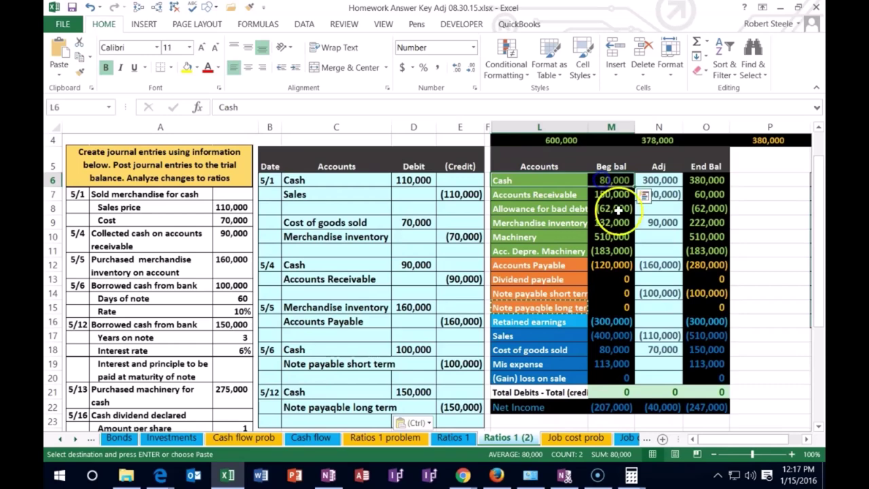
{"action": "left_click", "coordinate": [650, 180]}
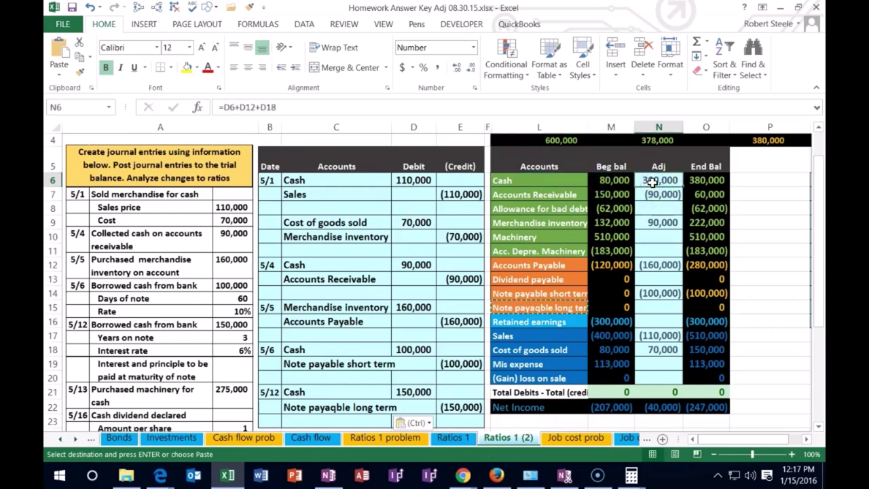
{"action": "double_click", "coordinate": [652, 182]}
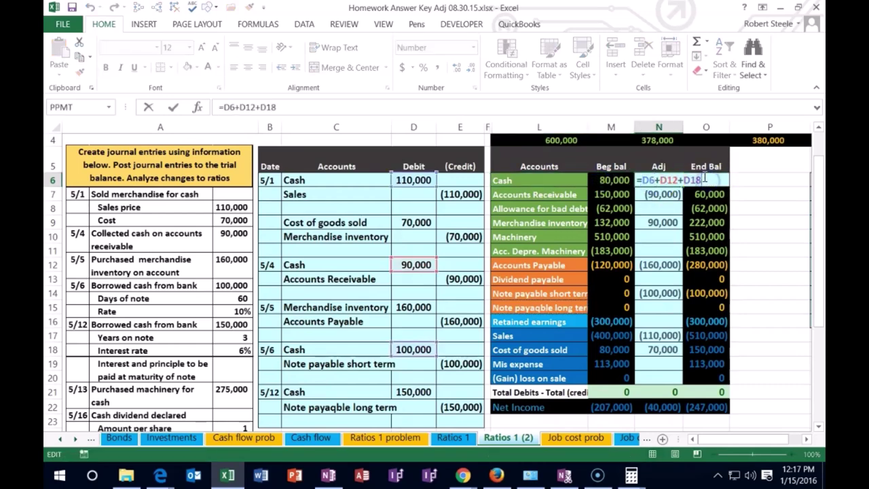
{"action": "scroll", "coordinate": [601, 283], "scroll_direction": "down", "scroll_amount": 1}
{"action": "left_click", "coordinate": [415, 338]}
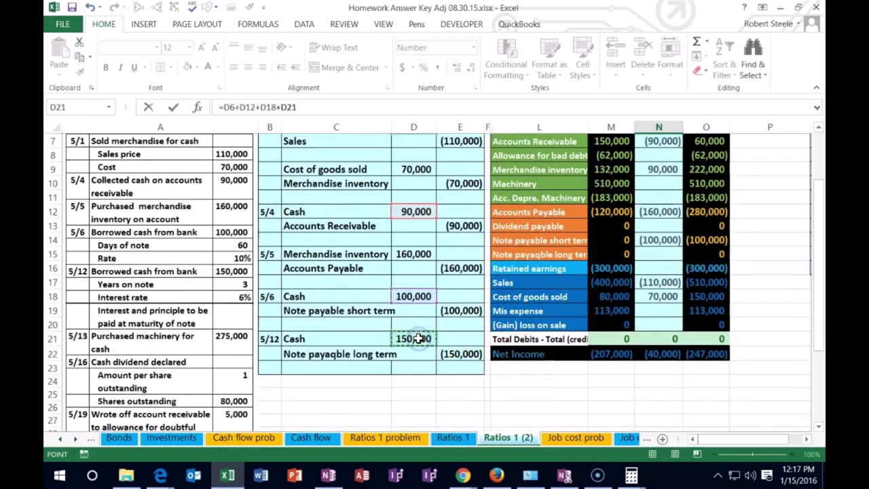
{"action": "key", "text": "Return"}
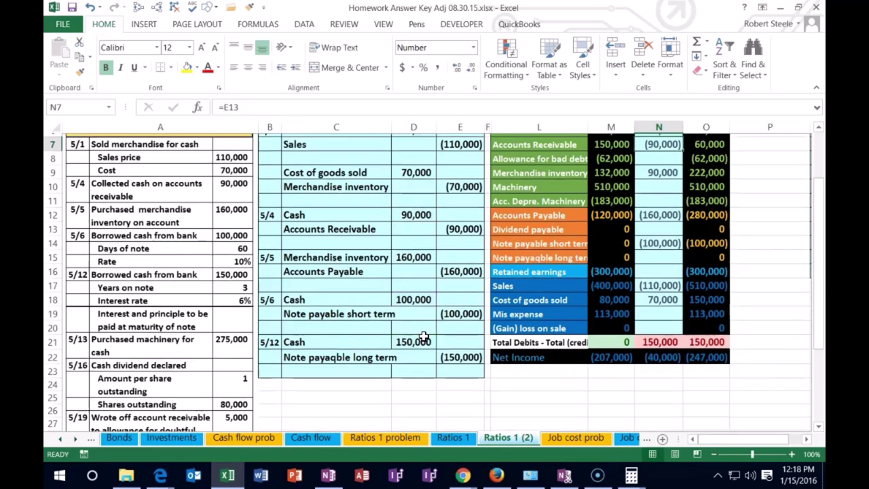
Step: Check the Cash ending balance and the formulas for total assets, current assets and quick assets above the trial balance
{"action": "scroll", "coordinate": [475, 319], "scroll_direction": "up", "scroll_amount": 2}
{"action": "left_click", "coordinate": [699, 233]}
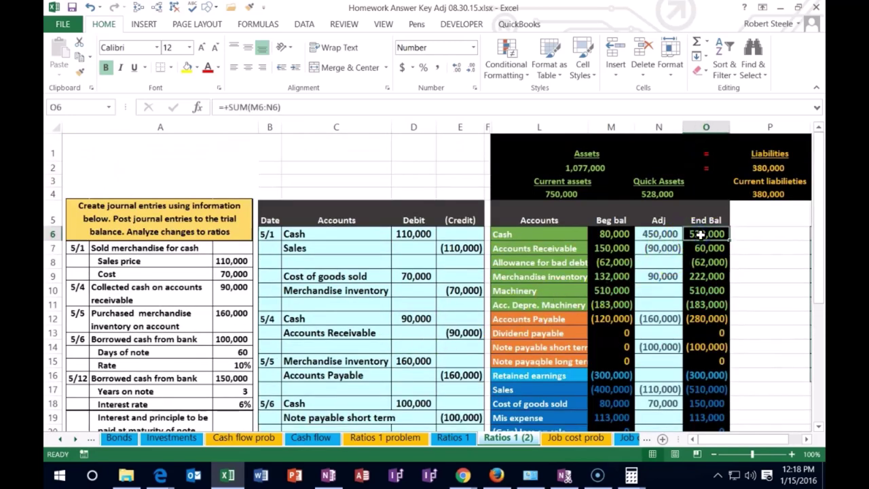
{"action": "left_click", "coordinate": [576, 166]}
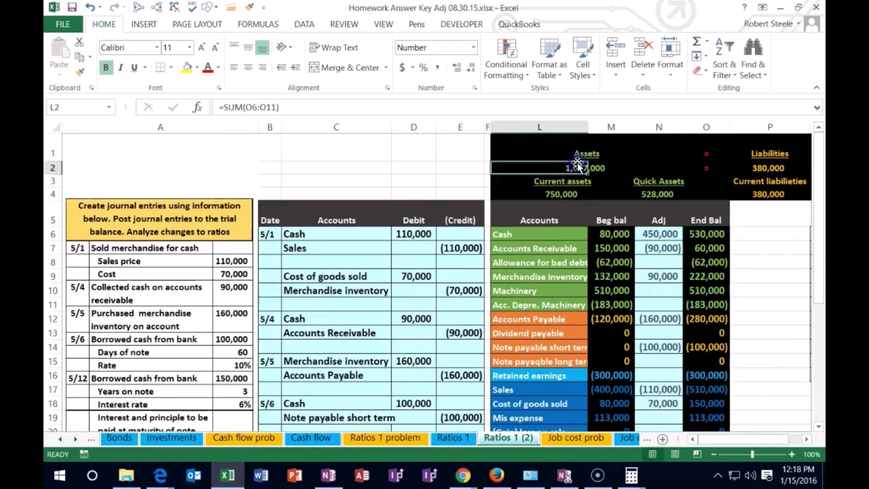
{"action": "left_click", "coordinate": [557, 196]}
{"action": "left_click", "coordinate": [650, 195]}
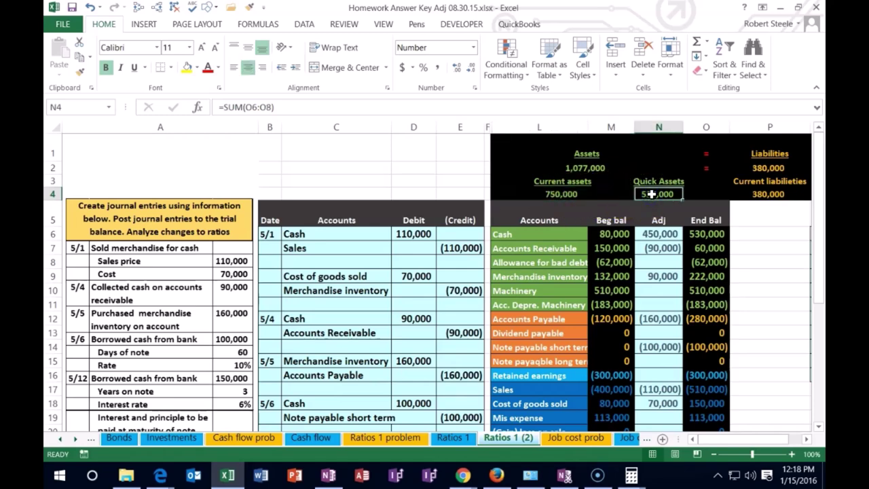
Step: Post the 5/12 credit to the long-term note payable adjustment in N15 with the formula =E22
{"action": "scroll", "coordinate": [651, 194], "scroll_direction": "down", "scroll_amount": 1}
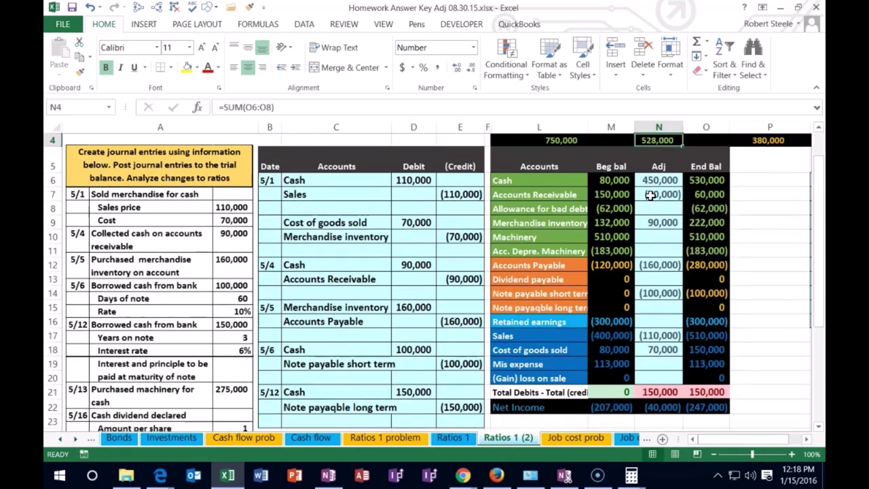
{"action": "left_click", "coordinate": [653, 307]}
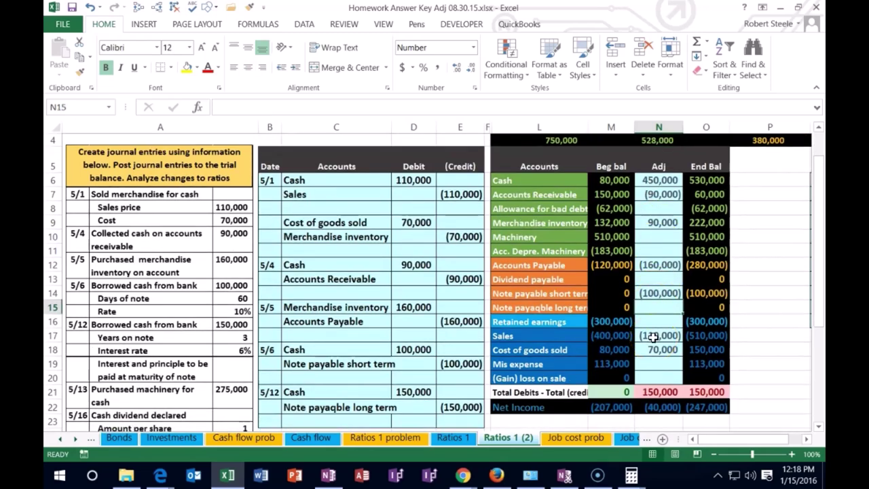
{"action": "type", "text": "="}
{"action": "left_click", "coordinate": [462, 407]}
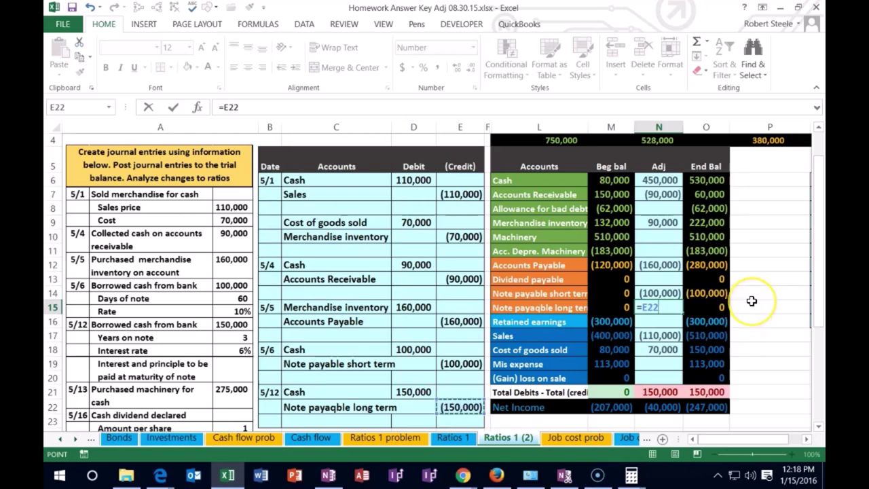
{"action": "key", "text": "Return"}
Step: Examine the total liabilities formula in P2 and the current liabilities formula in P4 to see which accounts each includes
{"action": "scroll", "coordinate": [751, 300], "scroll_direction": "up", "scroll_amount": 1}
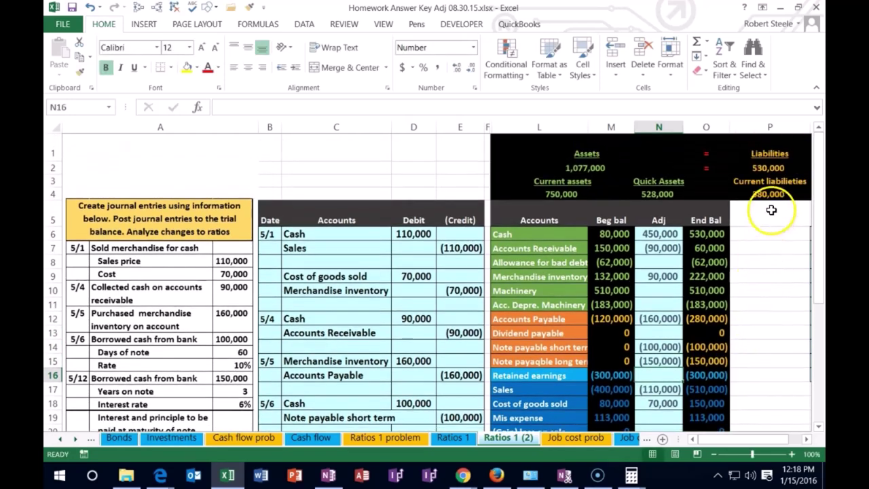
{"action": "left_click", "coordinate": [768, 168]}
{"action": "left_click", "coordinate": [767, 194]}
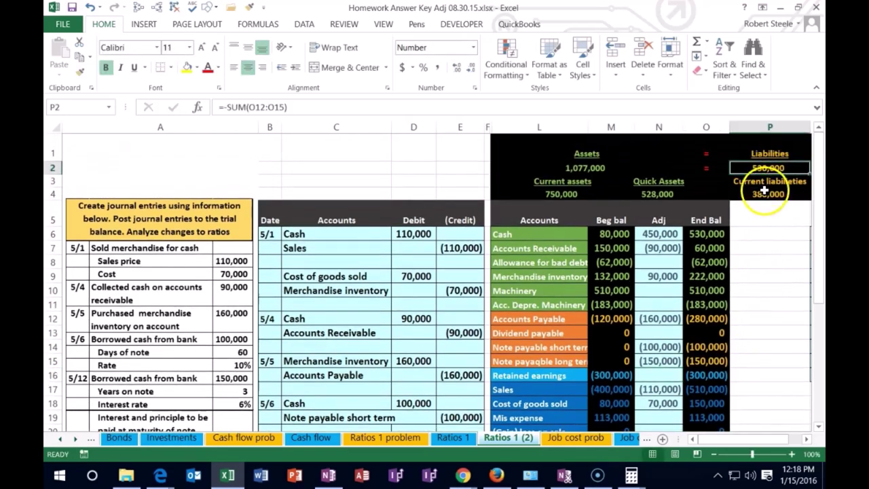
{"action": "double_click", "coordinate": [765, 194]}
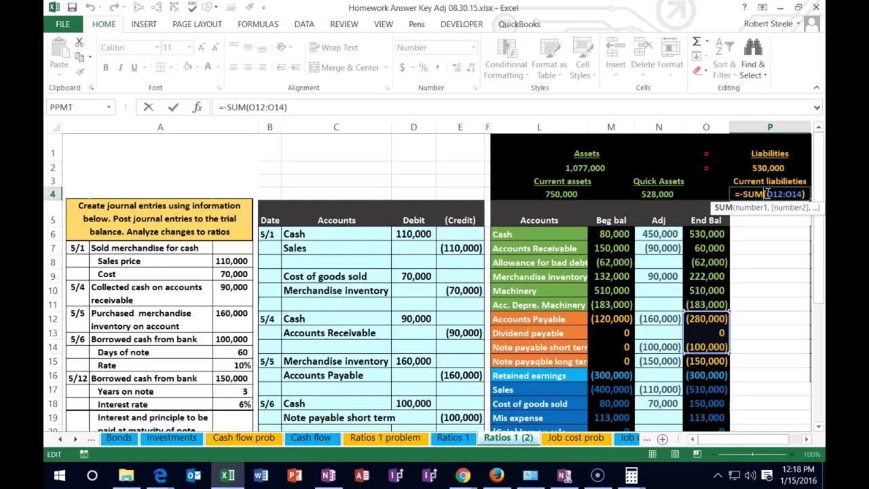
{"action": "key", "text": "Return"}
{"action": "left_click_drag", "start_coordinate": [766, 193], "coordinate": [757, 190]}
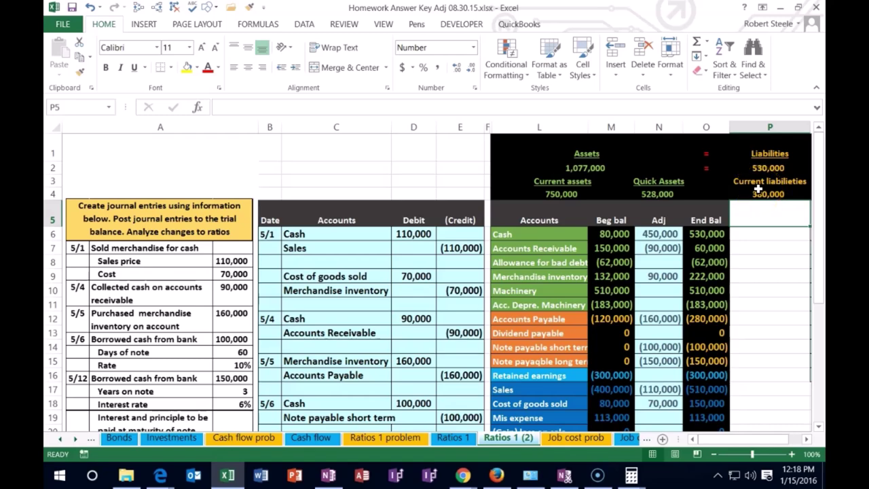
Step: Add a 5/12 row to the ratio table by entering the date in Q11
{"action": "left_click", "coordinate": [743, 289]}
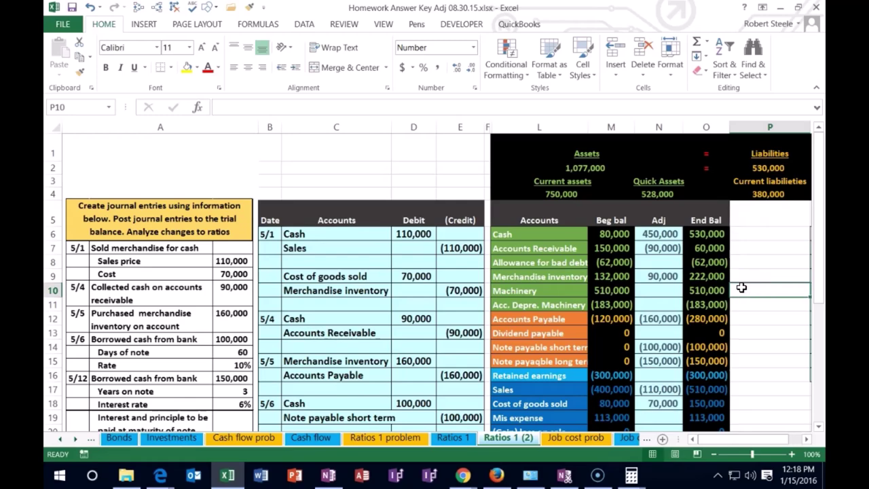
{"action": "key", "text": "Right"}
{"action": "key", "text": "Right"}
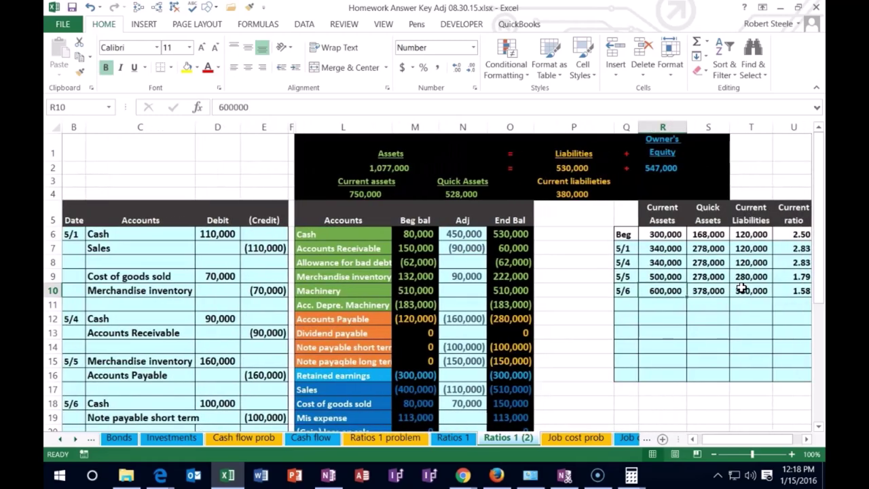
{"action": "scroll", "coordinate": [742, 288], "scroll_direction": "down", "scroll_amount": 1}
{"action": "scroll", "coordinate": [671, 253], "scroll_direction": "down", "scroll_amount": 1}
{"action": "scroll", "coordinate": [671, 253], "scroll_direction": "up", "scroll_amount": 1}
{"action": "left_click", "coordinate": [631, 249]}
{"action": "type", "text": "5/12"}
{"action": "key", "text": "Tab"}
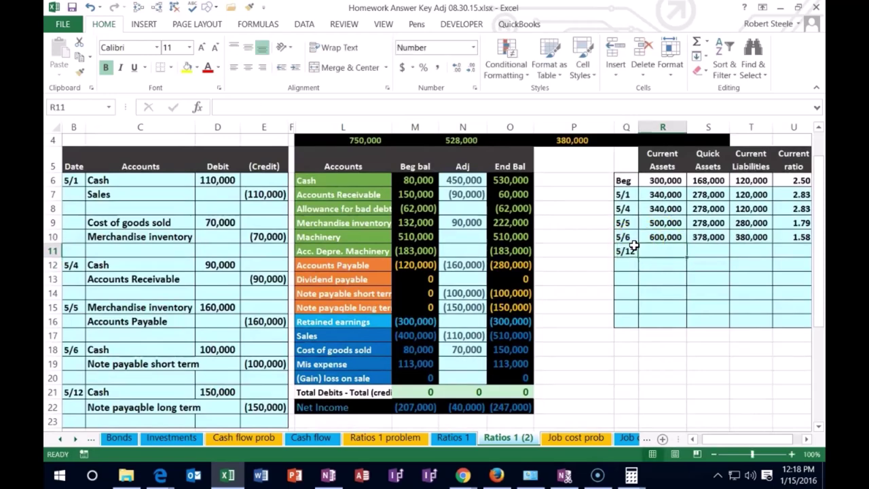
Step: Fill the 5/12 row with current assets 750,000, quick assets 528,000 and current liabilities 380,000 in R11:T11
{"action": "scroll", "coordinate": [629, 247], "scroll_direction": "up", "scroll_amount": 1}
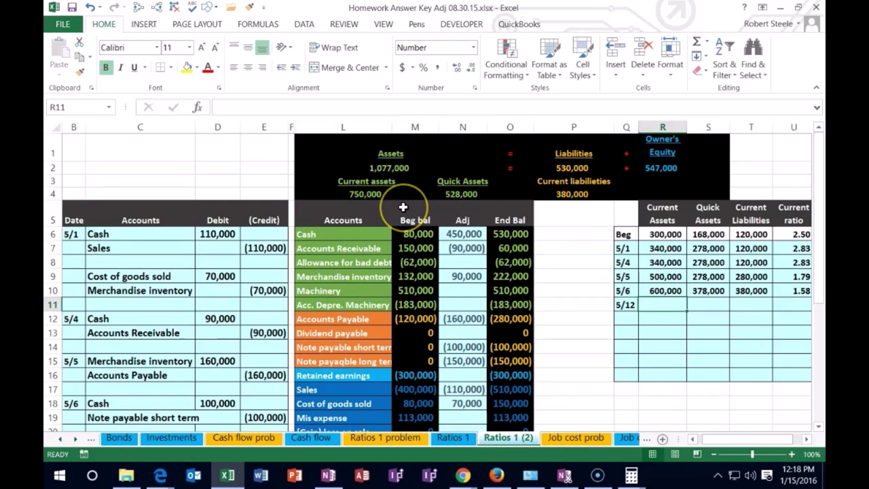
{"action": "type", "text": "750000"}
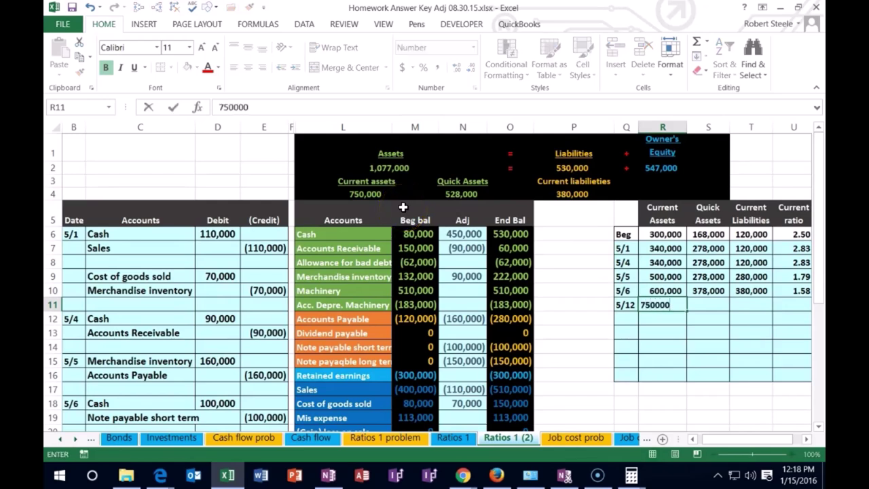
{"action": "key", "text": "Tab"}
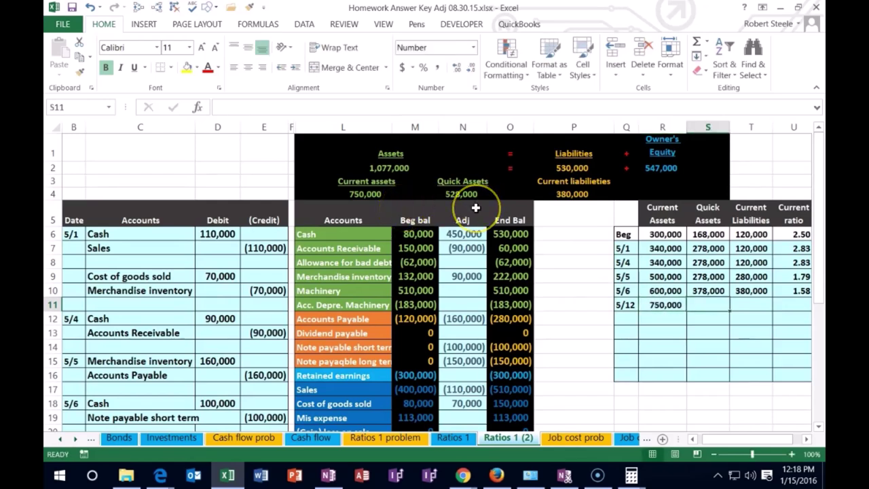
{"action": "type", "text": "52"}
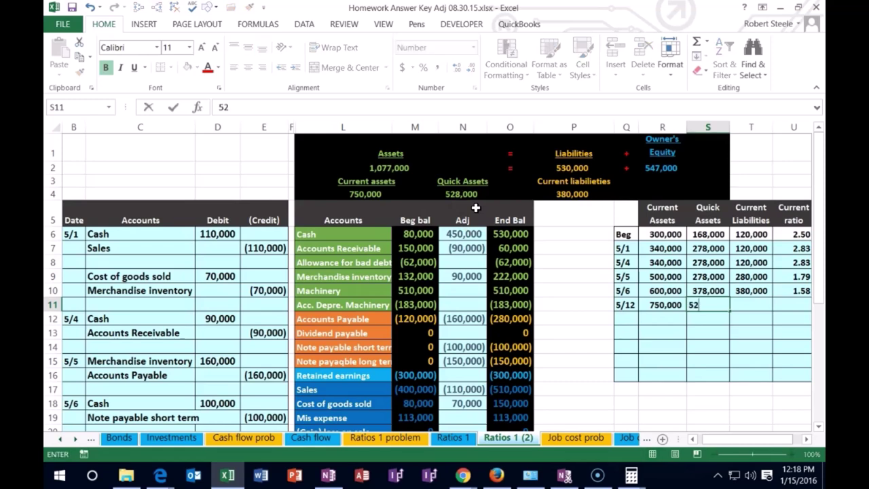
{"action": "type", "text": "8,000"}
{"action": "key", "text": "Tab"}
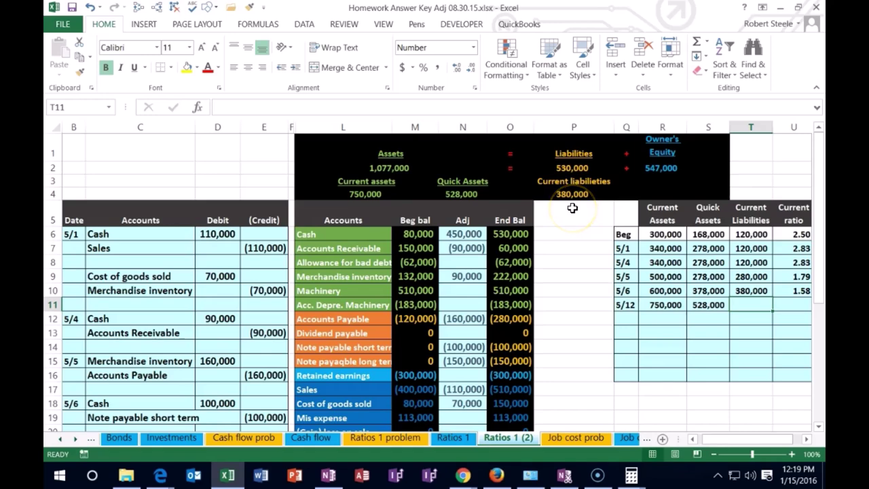
{"action": "type", "text": "3"}
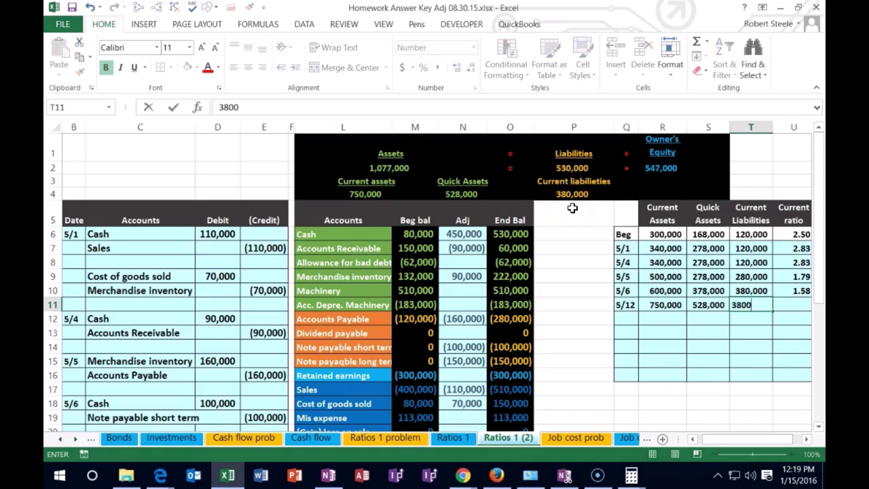
{"action": "type", "text": "80,000"}
{"action": "key", "text": "Tab"}
Step: Clear the automatically filled ratio and working capital formulas from U11:W11
{"action": "key", "text": "Tab"}
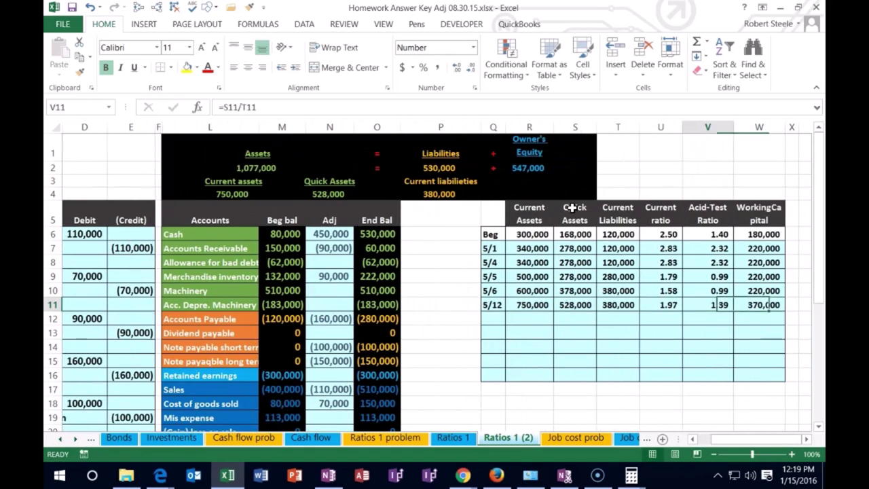
{"action": "left_click_drag", "start_coordinate": [659, 305], "coordinate": [757, 305]}
{"action": "key", "text": "Delete"}
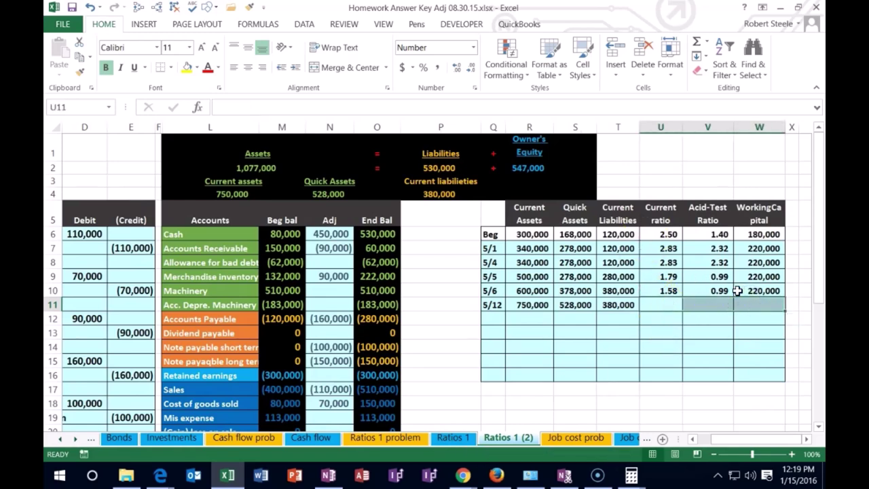
Step: Calculate the 5/12 current ratio in U11 as current assets divided by current liabilities, =R11/T11
{"action": "key", "text": "Left"}
{"action": "key", "text": "Right"}
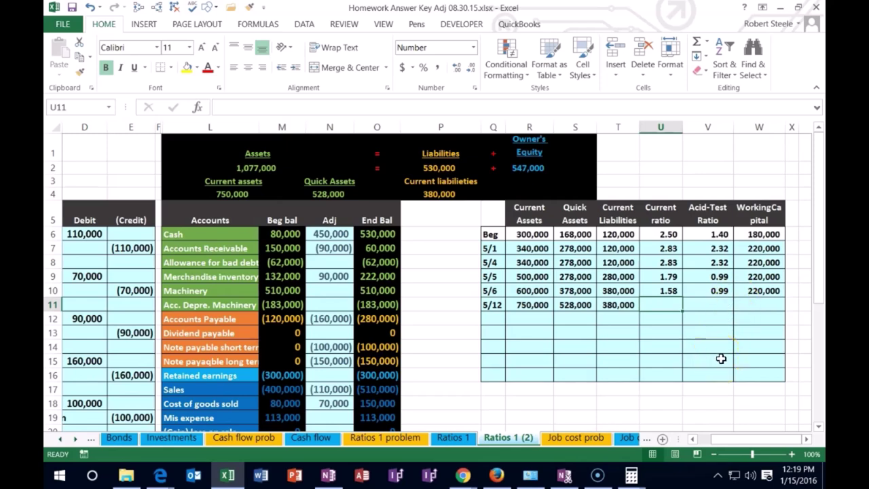
{"action": "type", "text": "="}
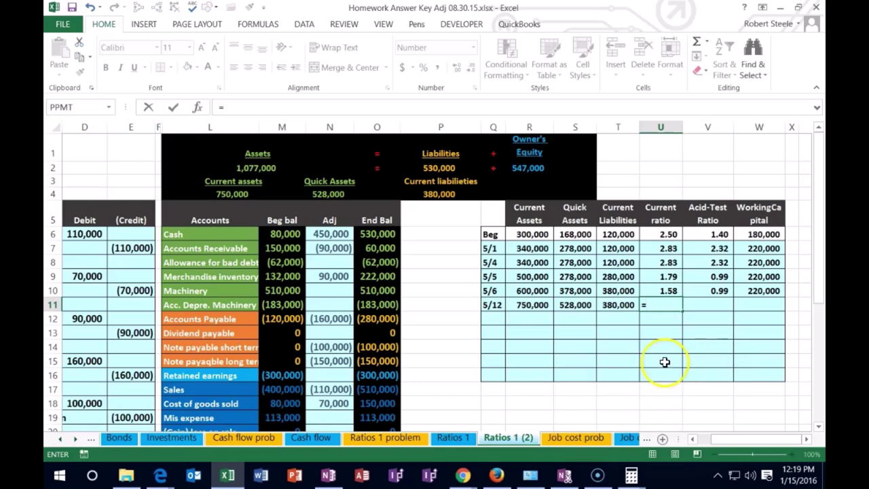
{"action": "left_click", "coordinate": [531, 309]}
{"action": "type", "text": "/"}
{"action": "left_click", "coordinate": [612, 304]}
{"action": "key", "text": "Return"}
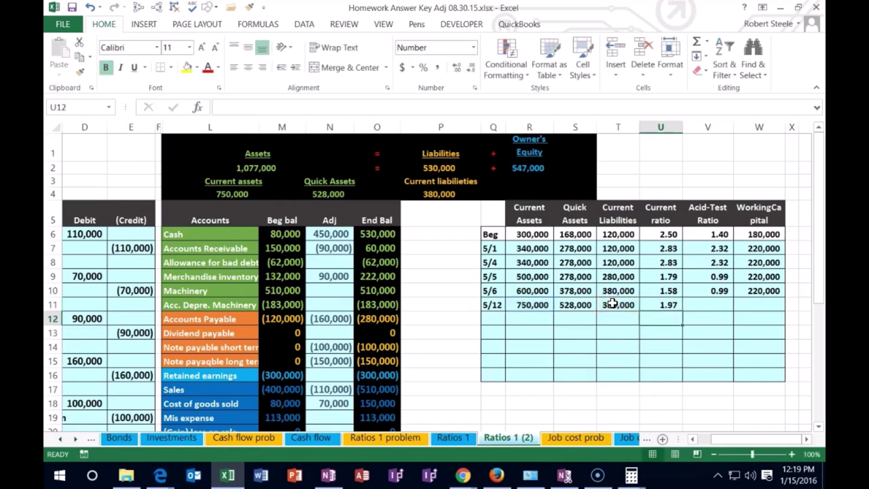
Step: Calculate the 5/12 acid-test ratio in V11 as quick assets divided by current liabilities, =S11/T11
{"action": "key", "text": "Up"}
{"action": "key", "text": "Right"}
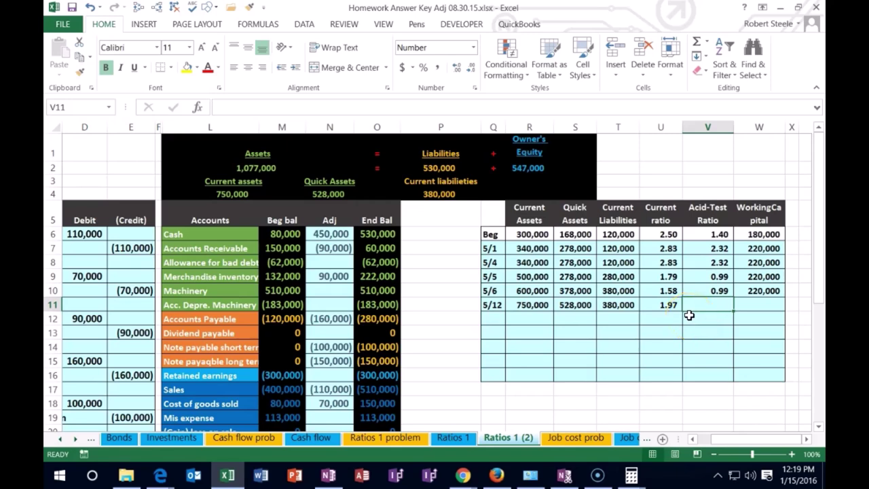
{"action": "type", "text": "="}
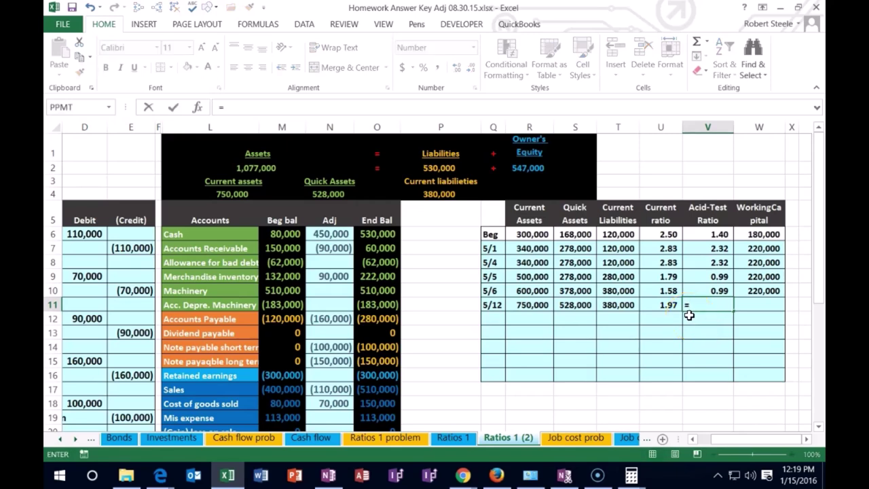
{"action": "left_click", "coordinate": [577, 307]}
{"action": "type", "text": "/"}
{"action": "left_click", "coordinate": [621, 306]}
{"action": "key", "text": "Return"}
Step: Begin the 5/12 working capital formula in W11 with a reference to current assets in R11
{"action": "key", "text": "Right"}
{"action": "key", "text": "Up"}
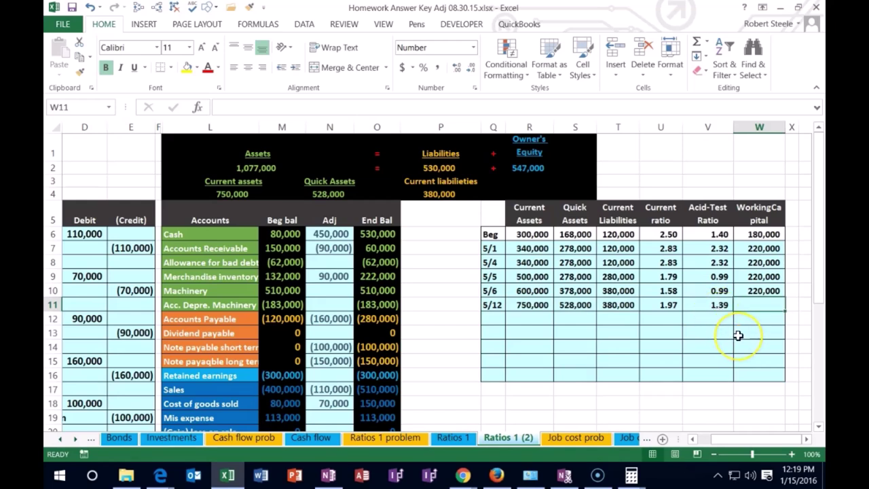
{"action": "type", "text": "="}
{"action": "left_click", "coordinate": [532, 306]}
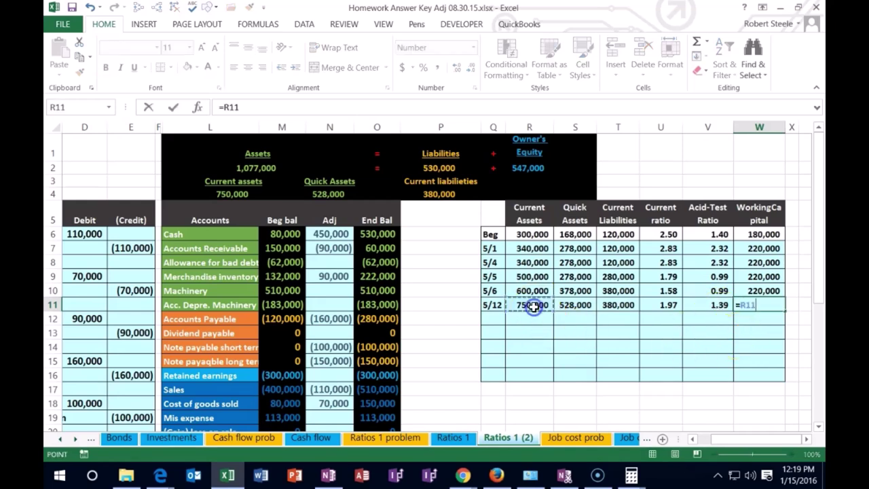